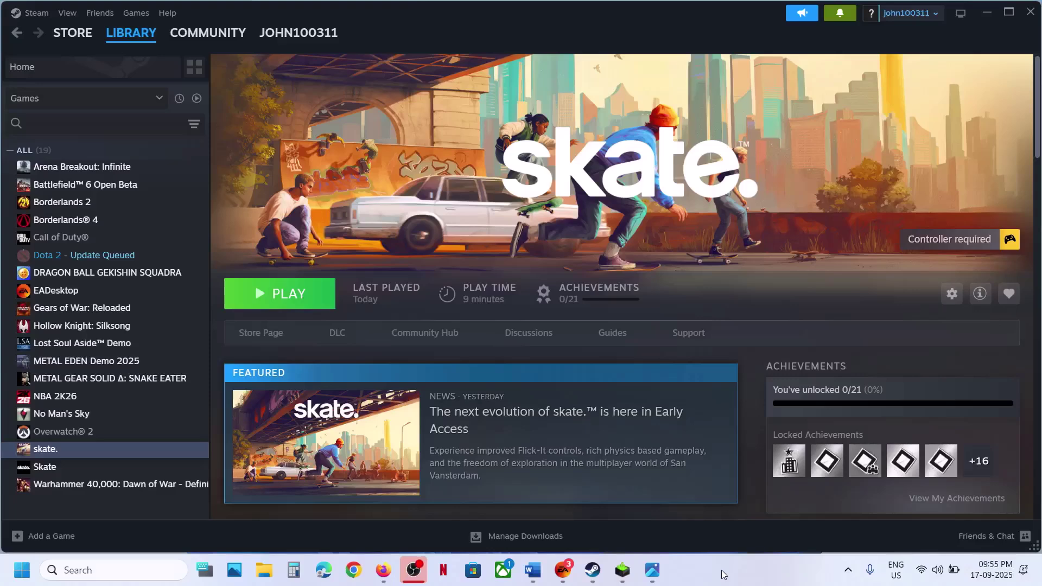
View the DirectX error screenshot full-screen, then close it and return to Steam
mouse_move(652, 570)
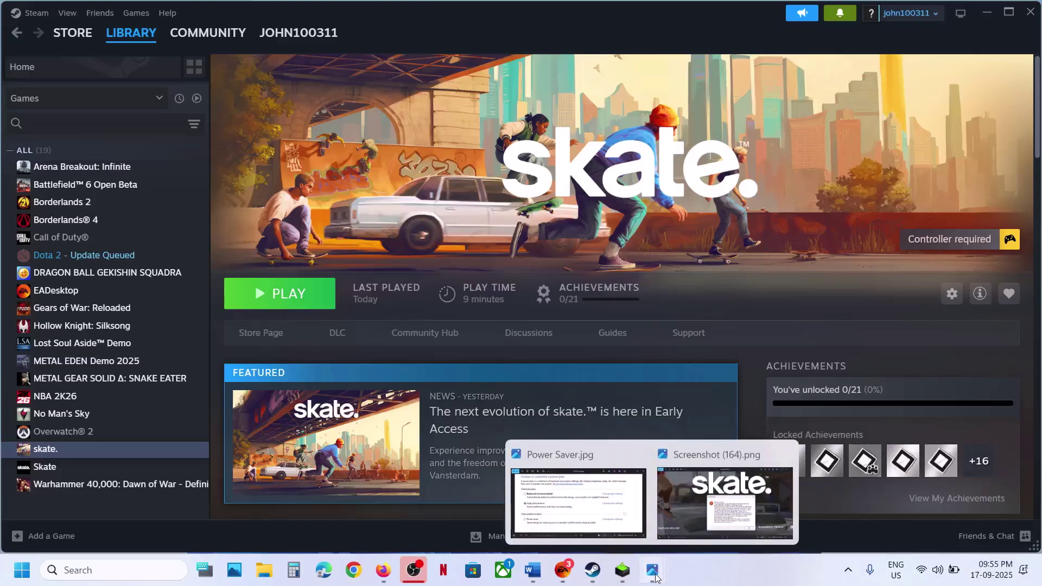
left_click(712, 520)
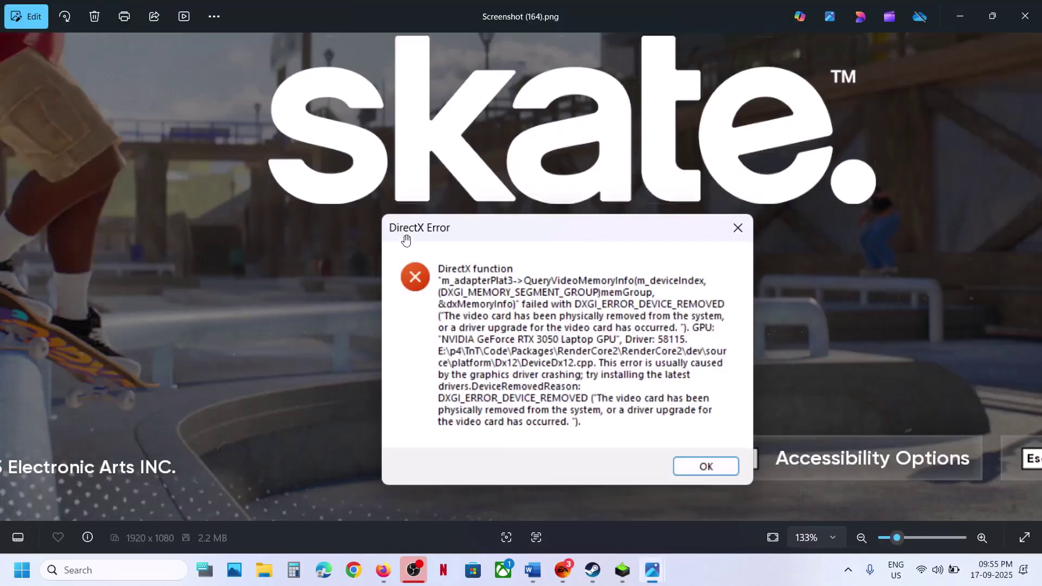
left_click(961, 20)
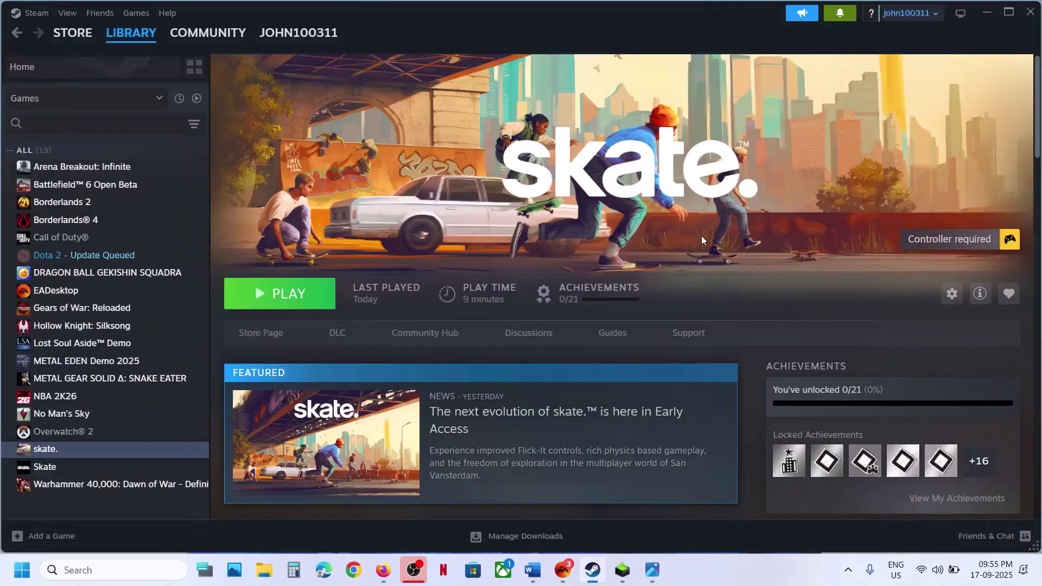
In the DX11 notes, highlight 'Restart PC' in Step 1 and check the restart option without restarting
left_click(536, 579)
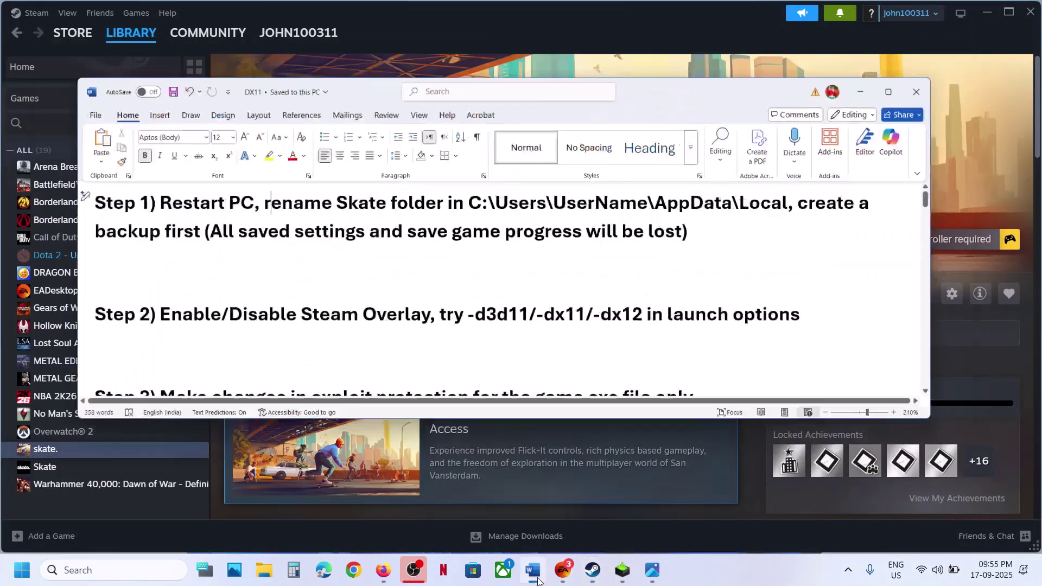
left_click_drag(101, 146, 213, 146)
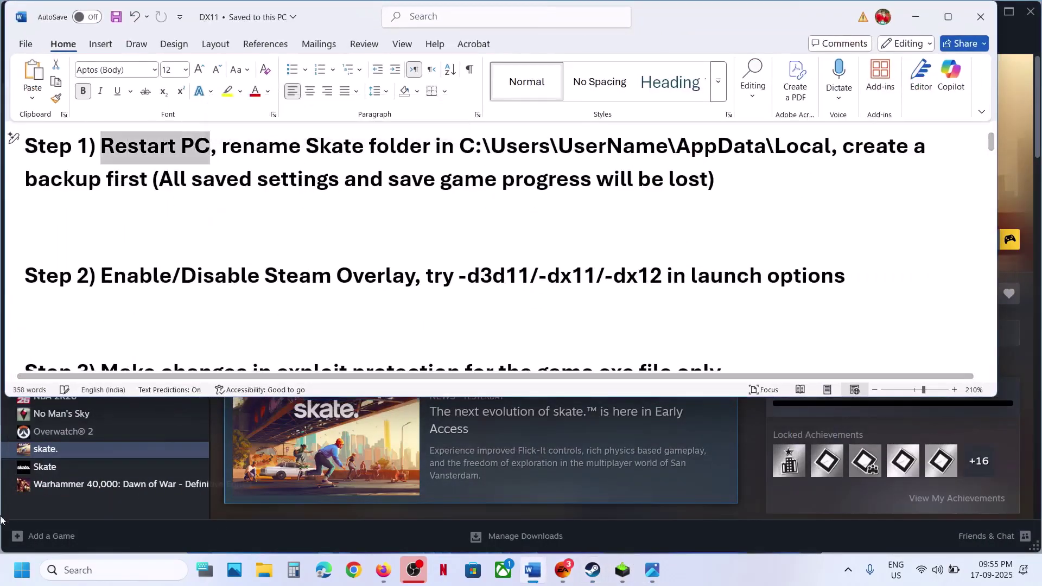
left_click(21, 570)
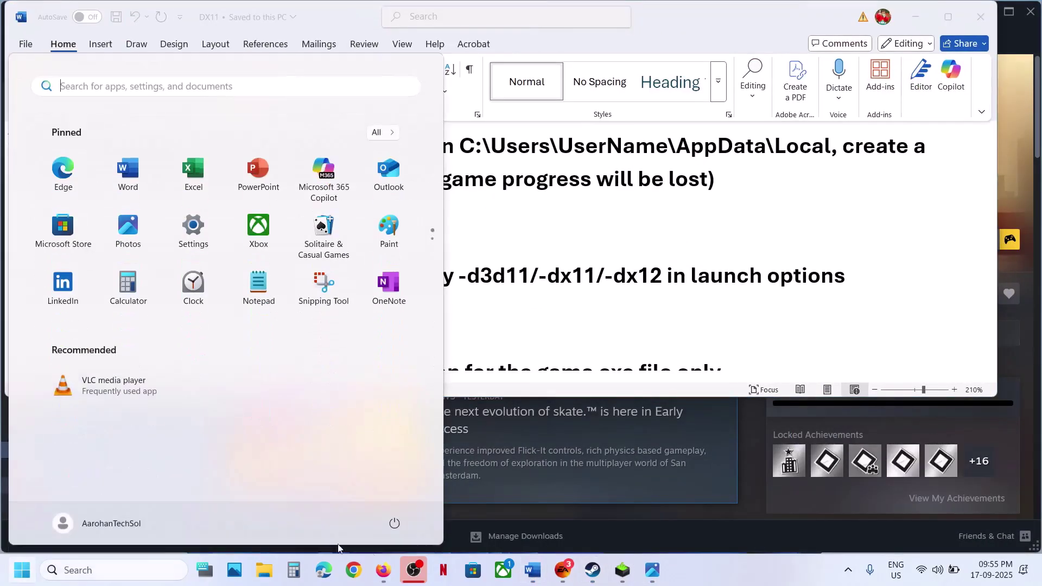
left_click(394, 524)
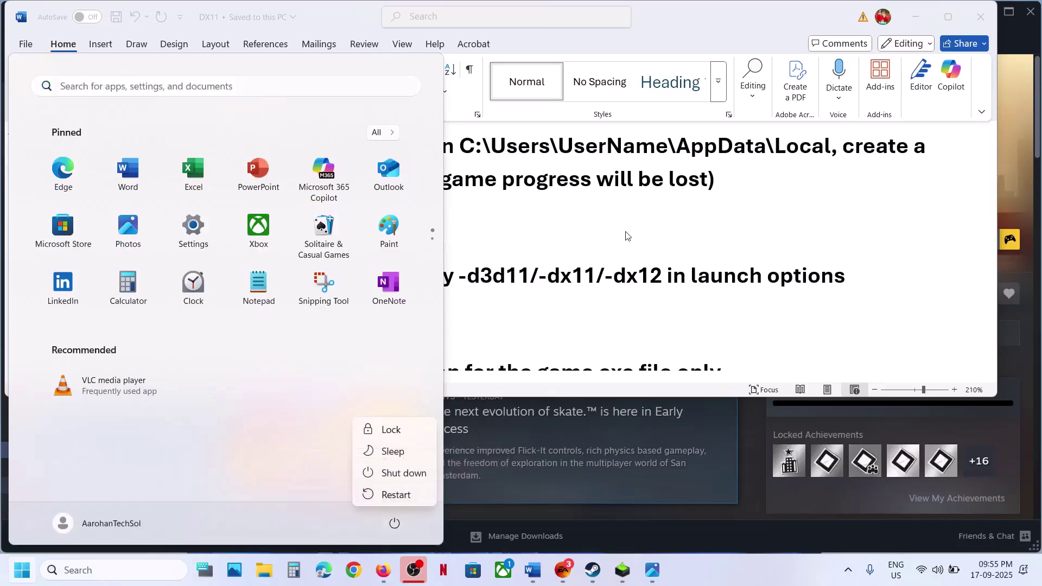
key("Escape")
key("Escape")
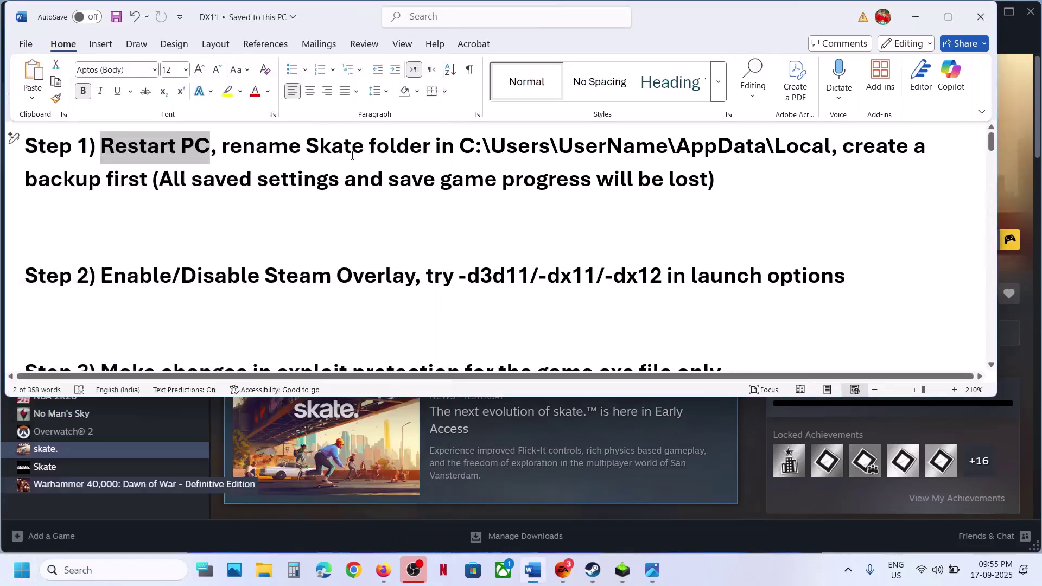
Highlight the Skate folder rename instruction and lost-progress warning, then open a File Explorer window
left_click_drag(234, 146, 830, 147)
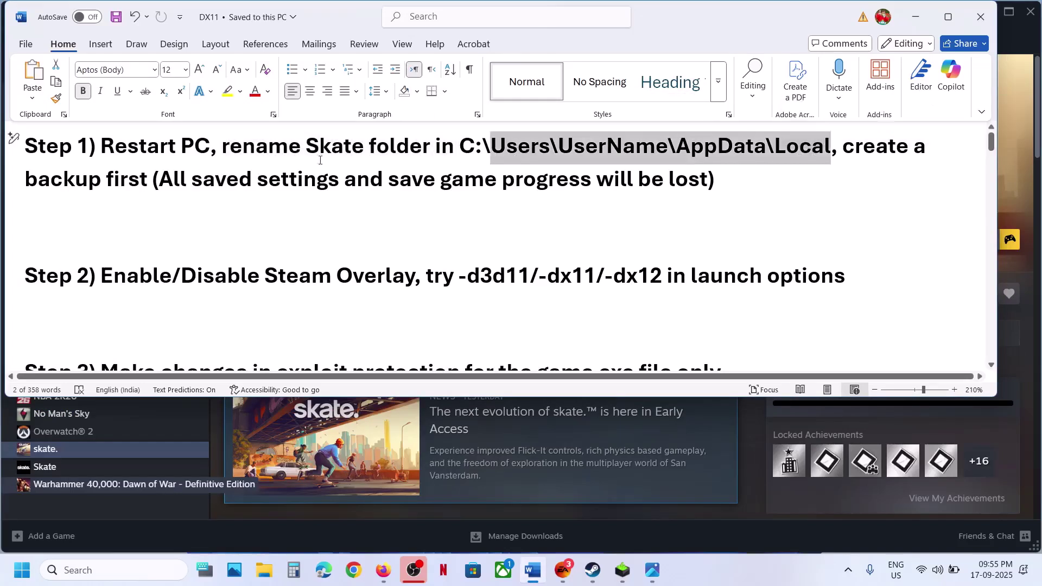
left_click_drag(51, 182, 628, 180)
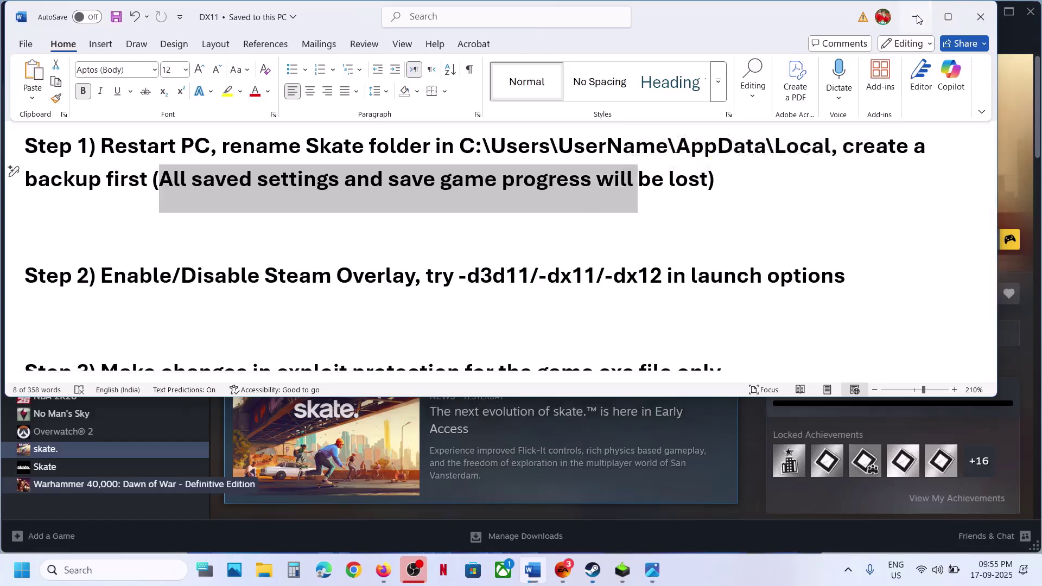
left_click(272, 510)
left_click(264, 570)
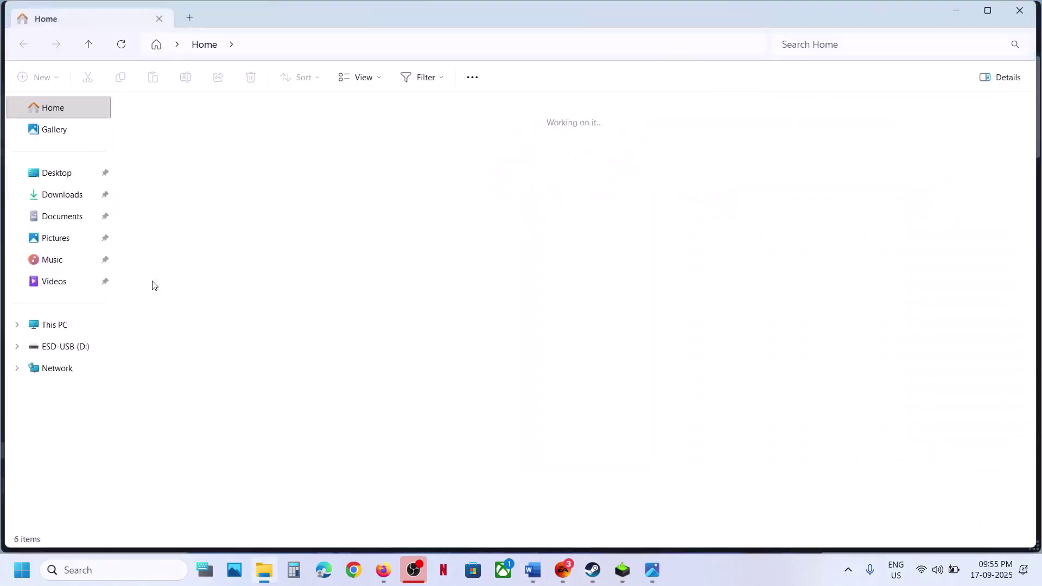
Browse from This PC to C:\Users\<profile>\AppData\Local with hidden items shown
left_click(50, 326)
double_click(220, 131)
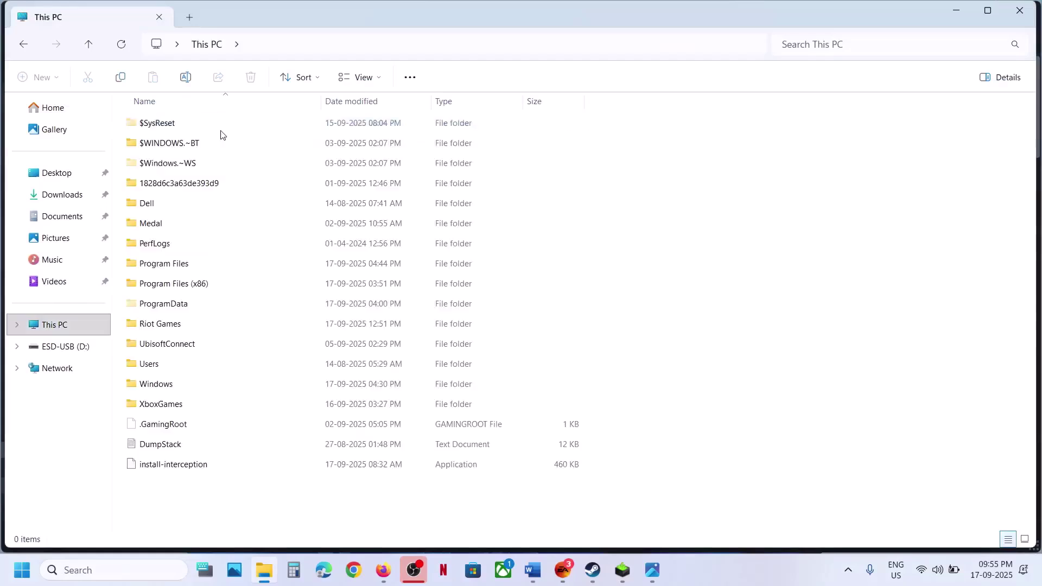
double_click(156, 364)
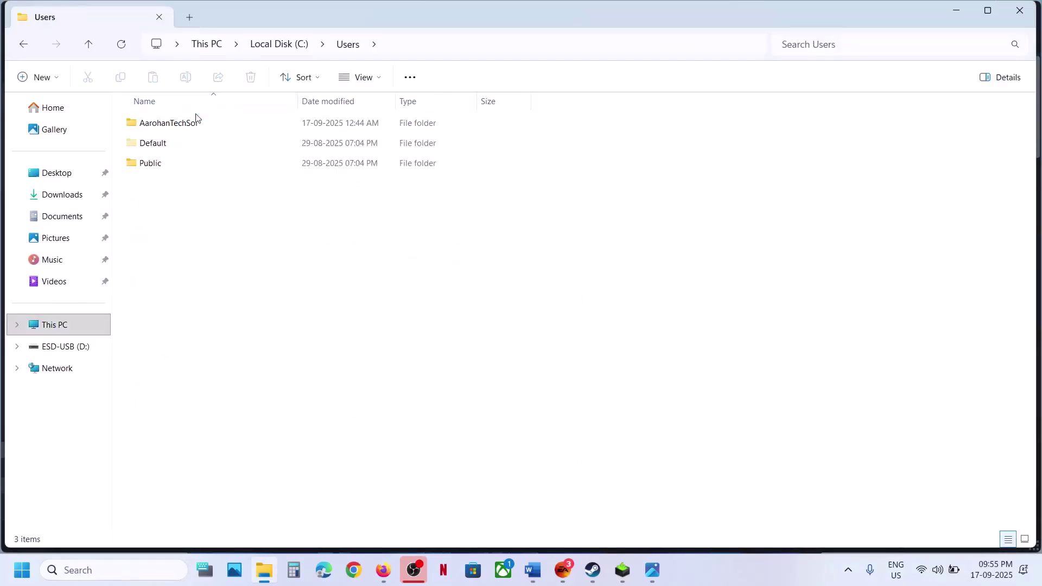
left_click(181, 129)
double_click(214, 129)
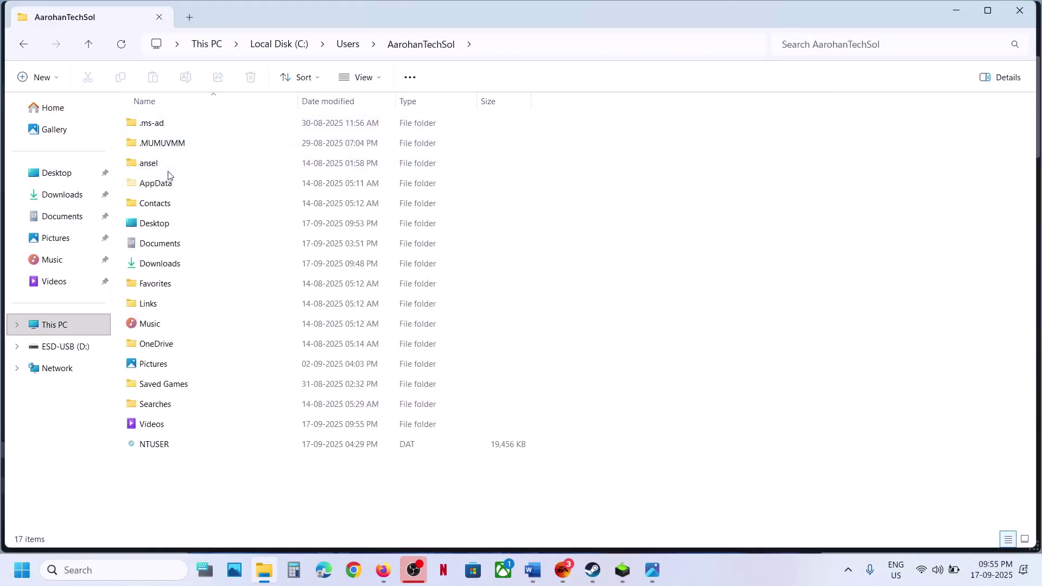
left_click(160, 188)
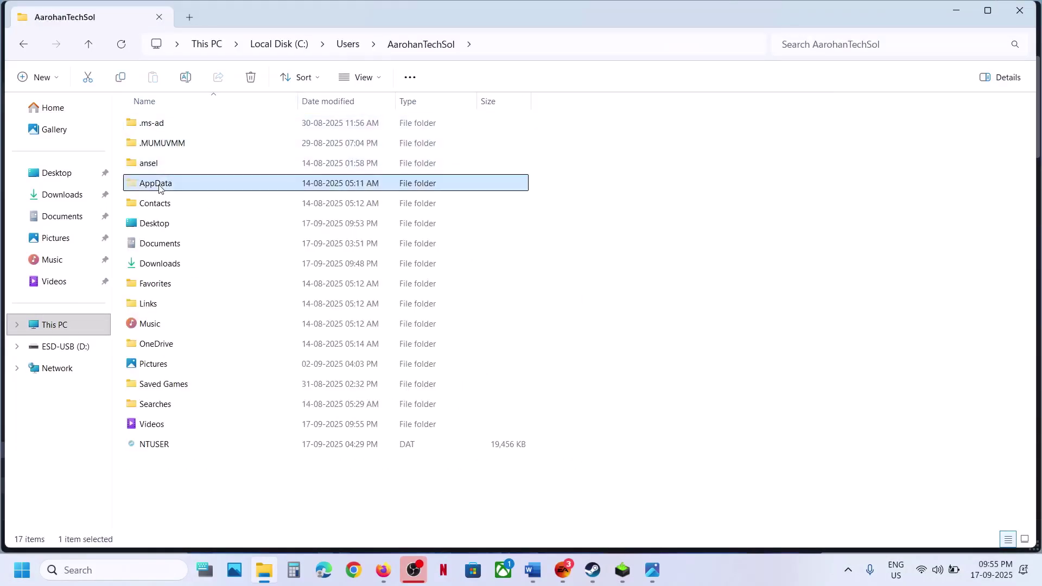
left_click(382, 76)
mouse_move(356, 330)
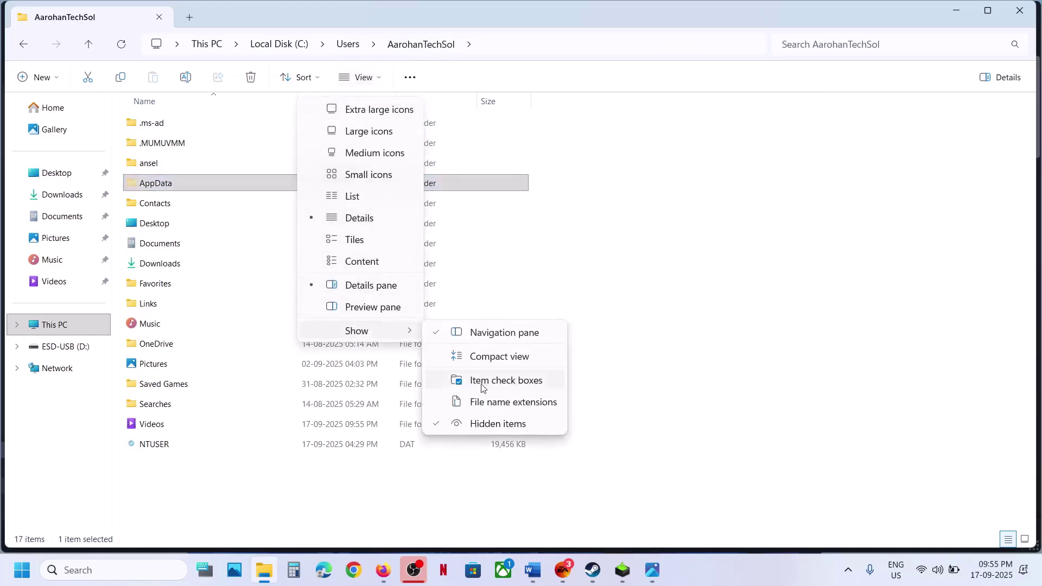
double_click(217, 189)
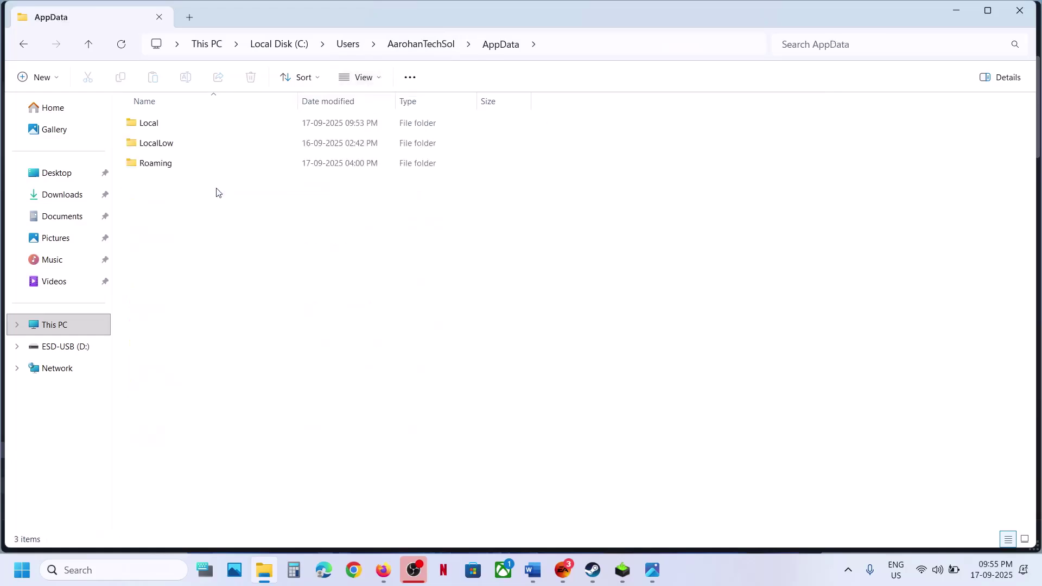
double_click(170, 128)
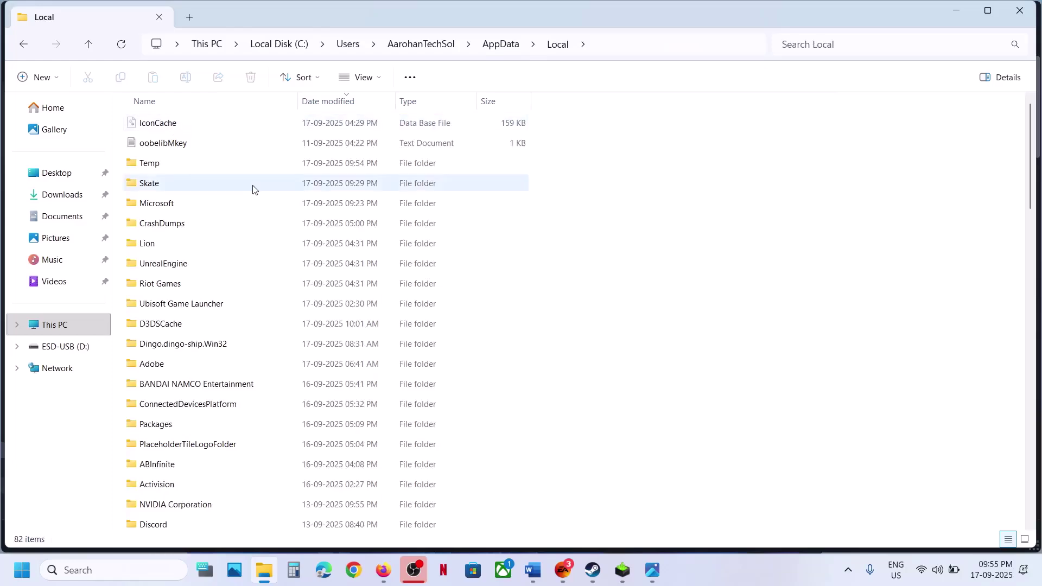
Copy the Skate folder and paste a backup copy onto the desktop
left_click(172, 190)
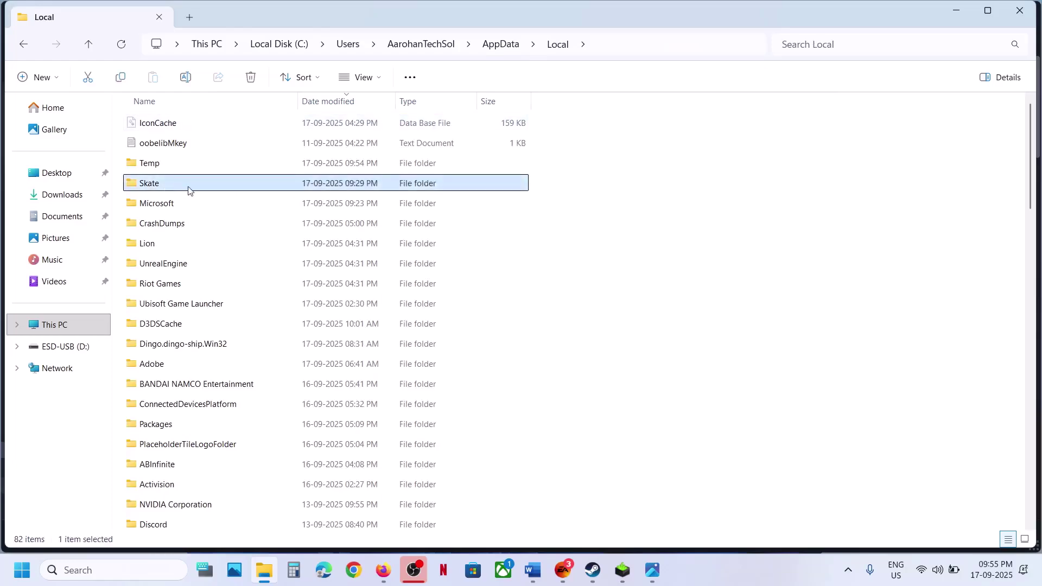
right_click(171, 188)
left_click(233, 200)
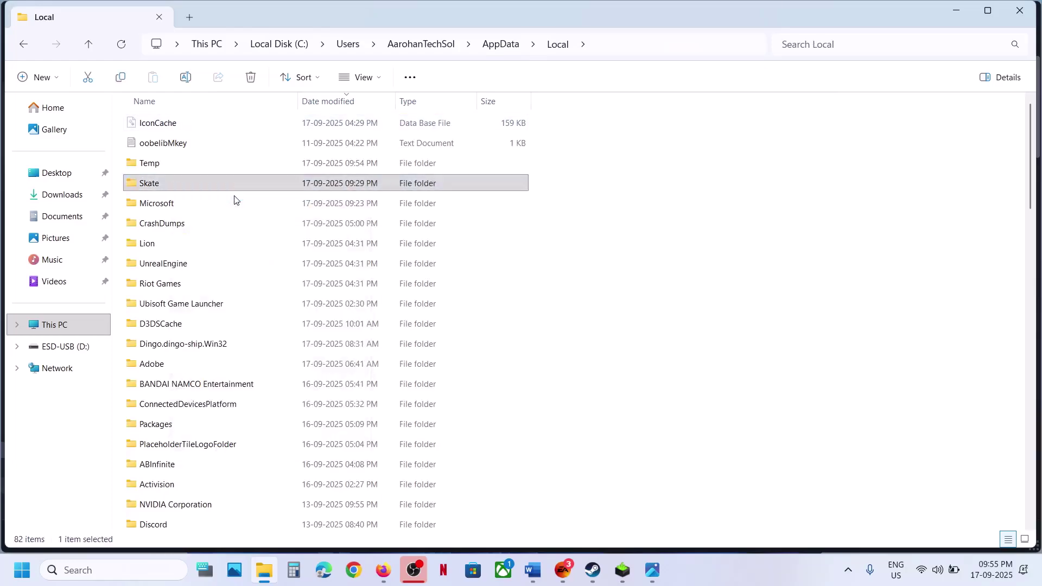
key("super+d")
key("ctrl+v")
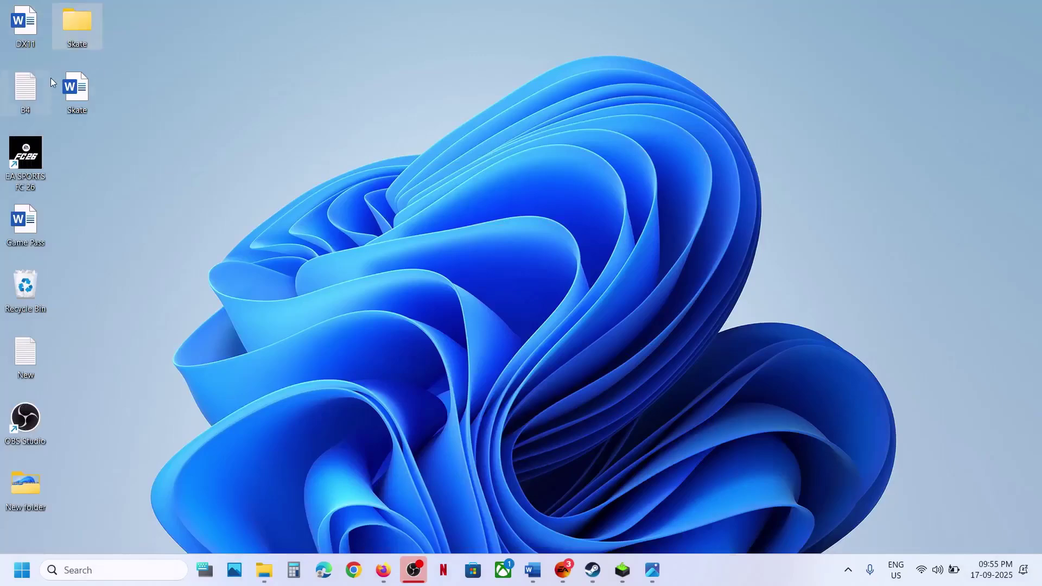
left_click_drag(95, 35, 564, 276)
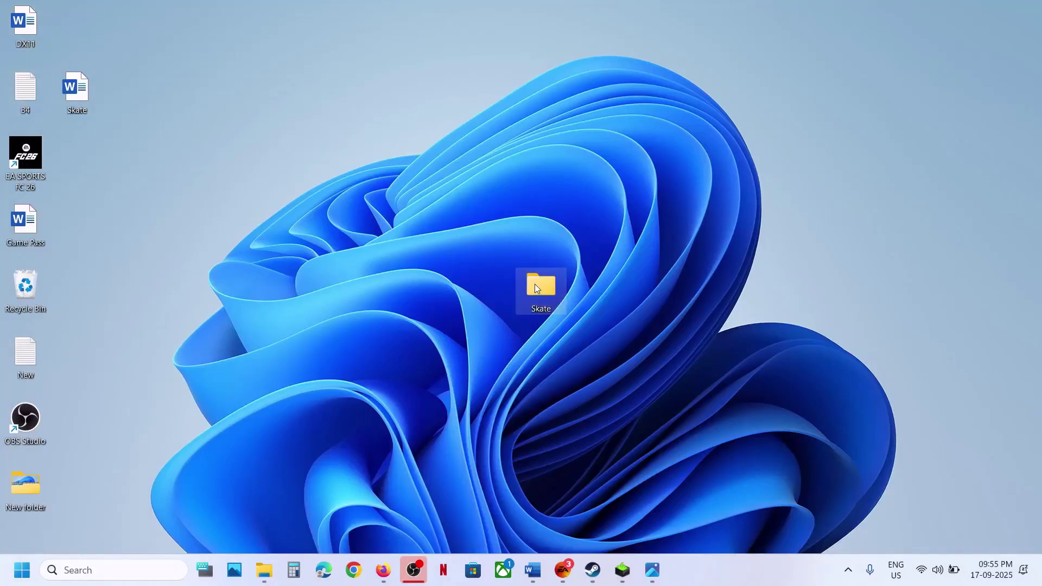
Rename the original Skate folder in AppData\Local to Skate.old
left_click(264, 570)
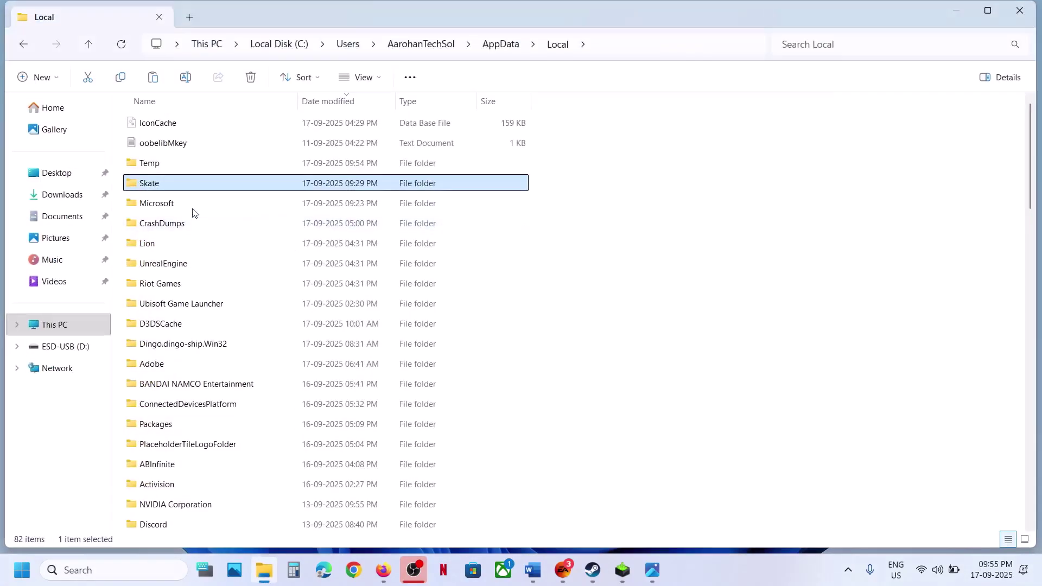
right_click(173, 187)
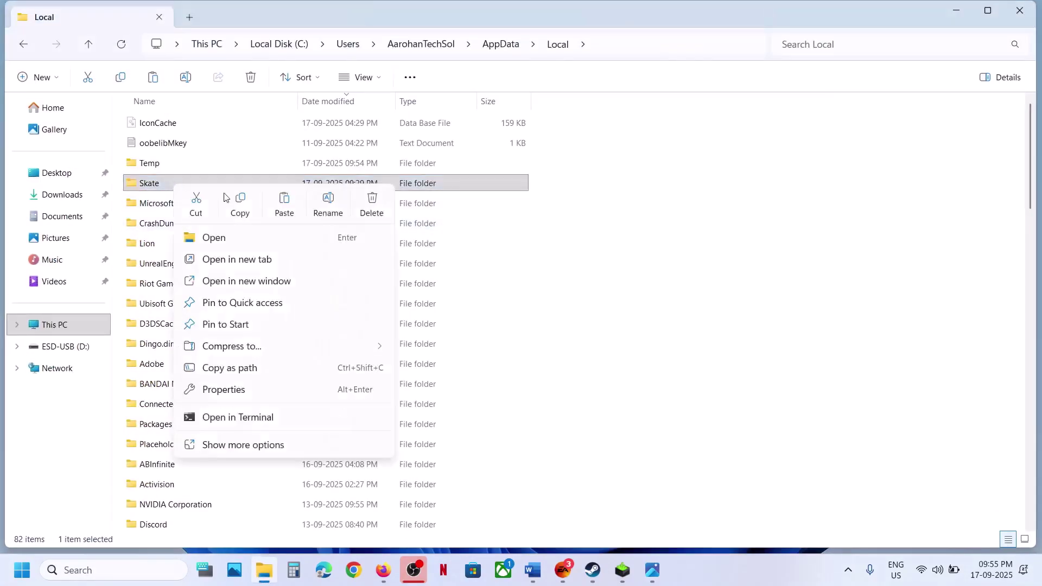
left_click(328, 204)
left_click(178, 183)
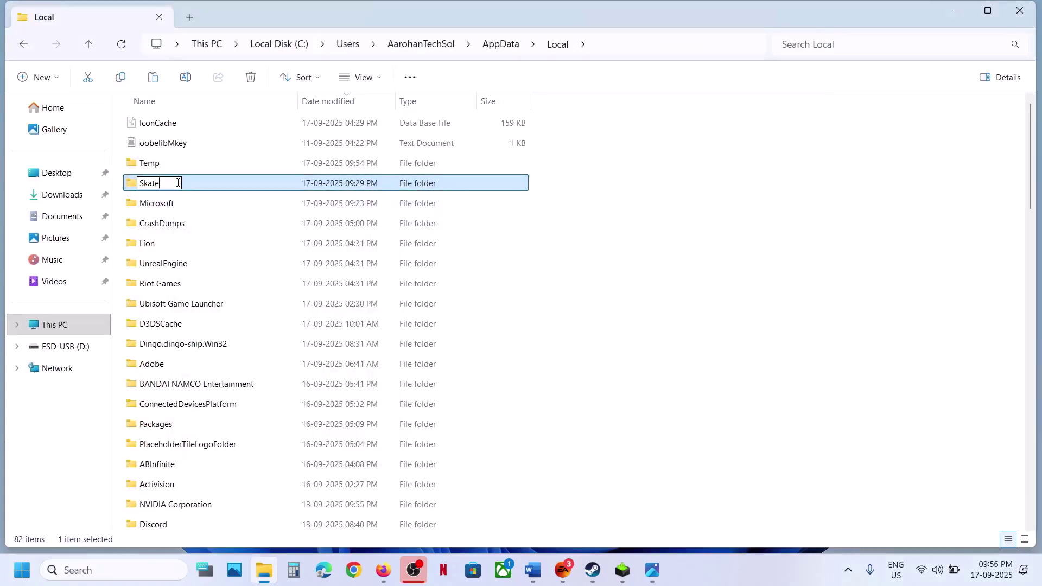
type(".old")
left_click(556, 433)
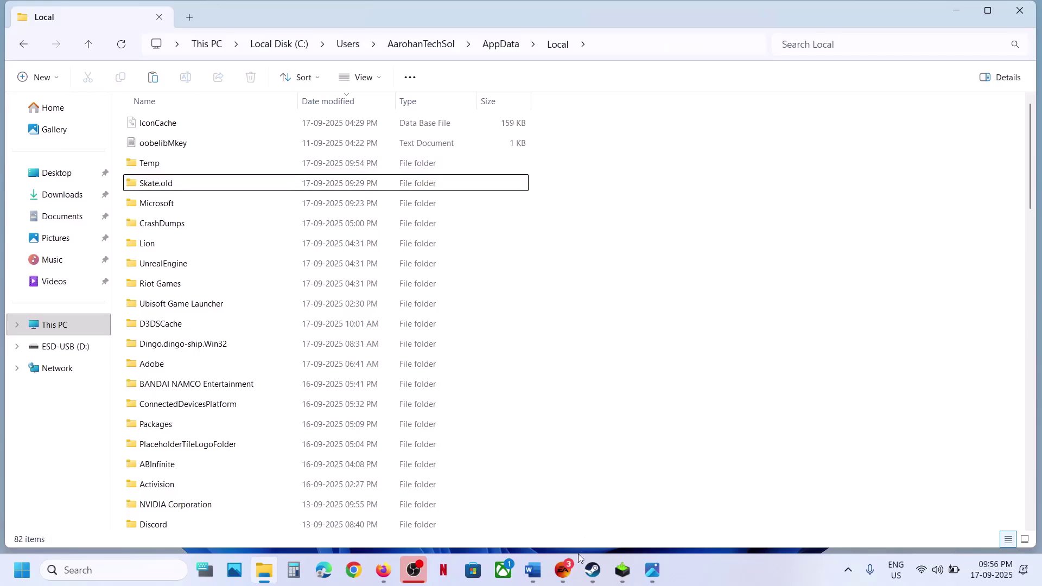
Glance at skate. in the EA app, then highlight 'Enable/Disable Steam Overlay' in the notes' Step 2
left_click(563, 570)
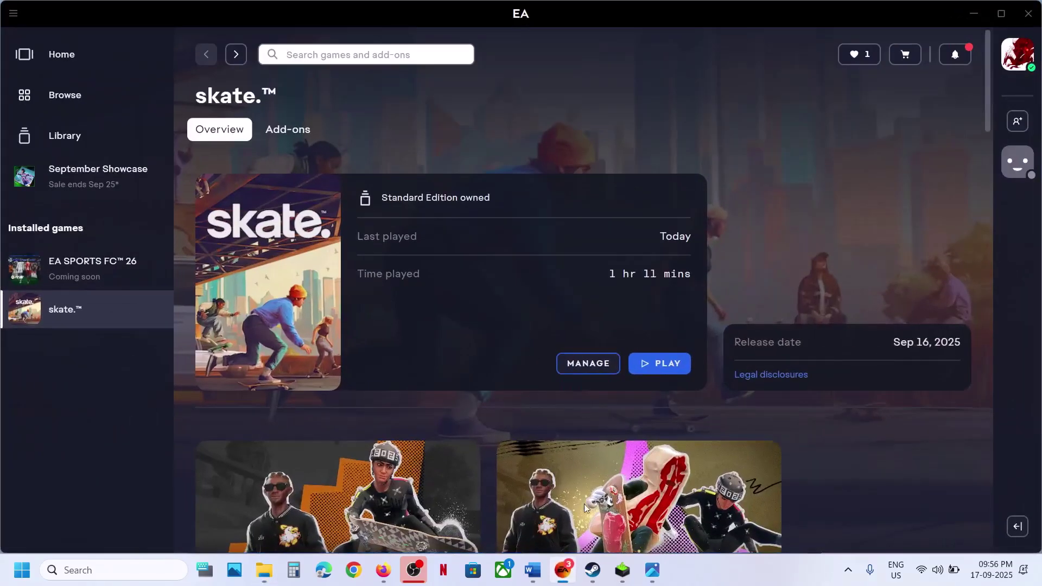
left_click(593, 570)
left_click(534, 570)
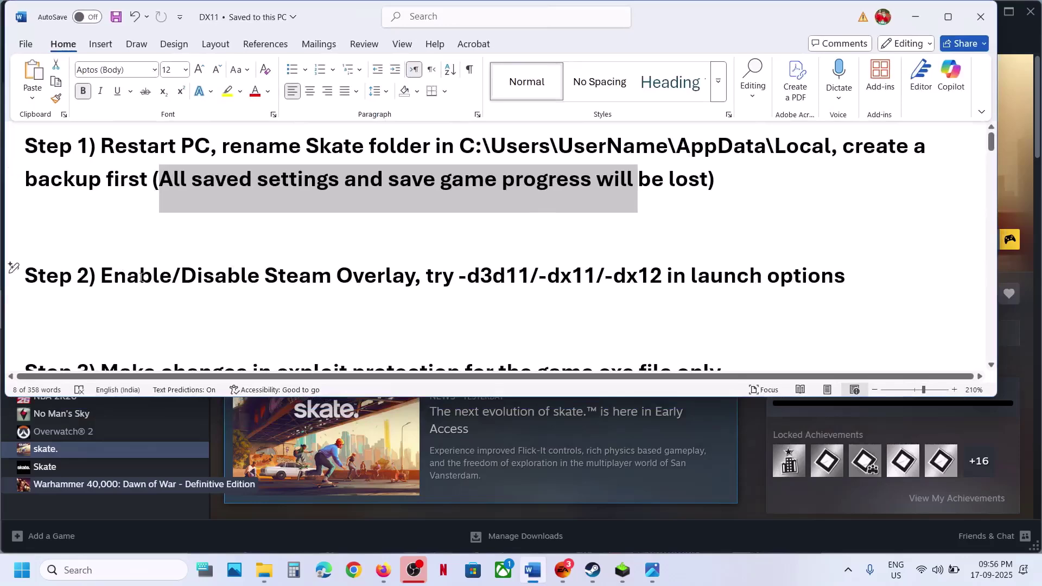
left_click_drag(117, 276, 425, 277)
left_click(1017, 147)
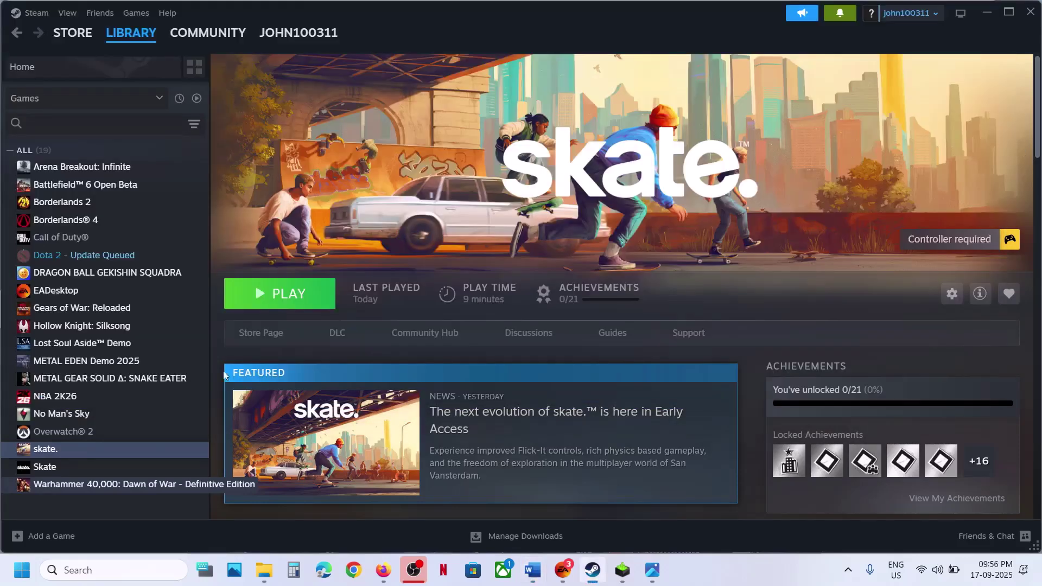
Make sure skate.'s 'Enable the Steam Overlay while in-game' ends up on, then close its properties
right_click(121, 451)
left_click(171, 439)
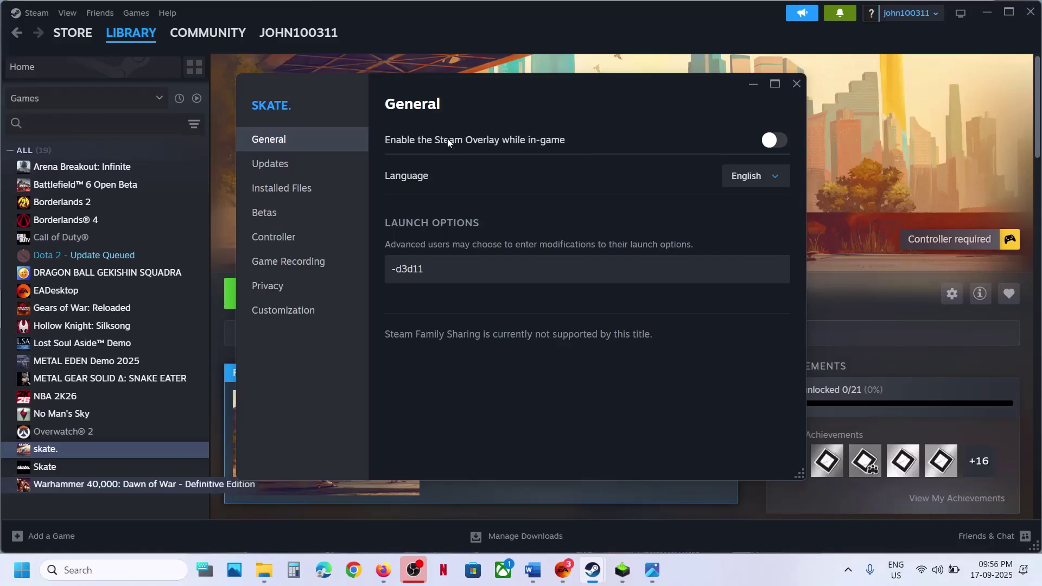
left_click(777, 142)
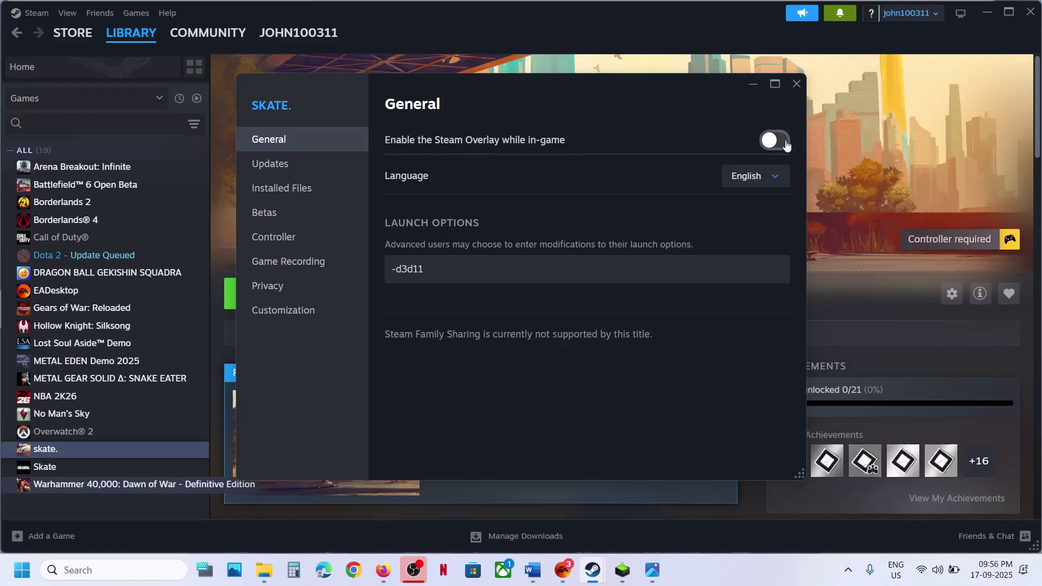
left_click(873, 150)
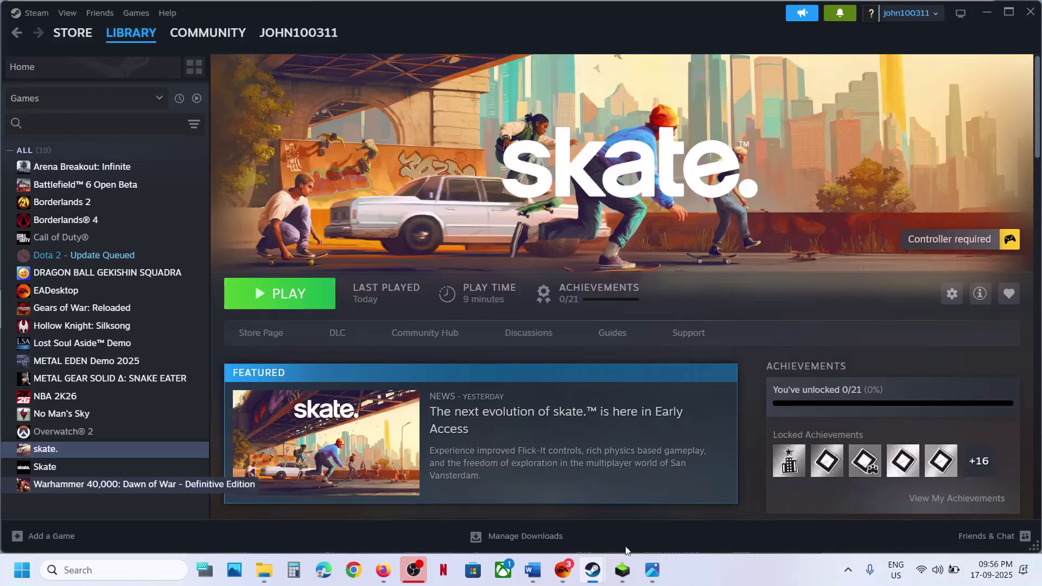
mouse_move(592, 570)
left_click(662, 518)
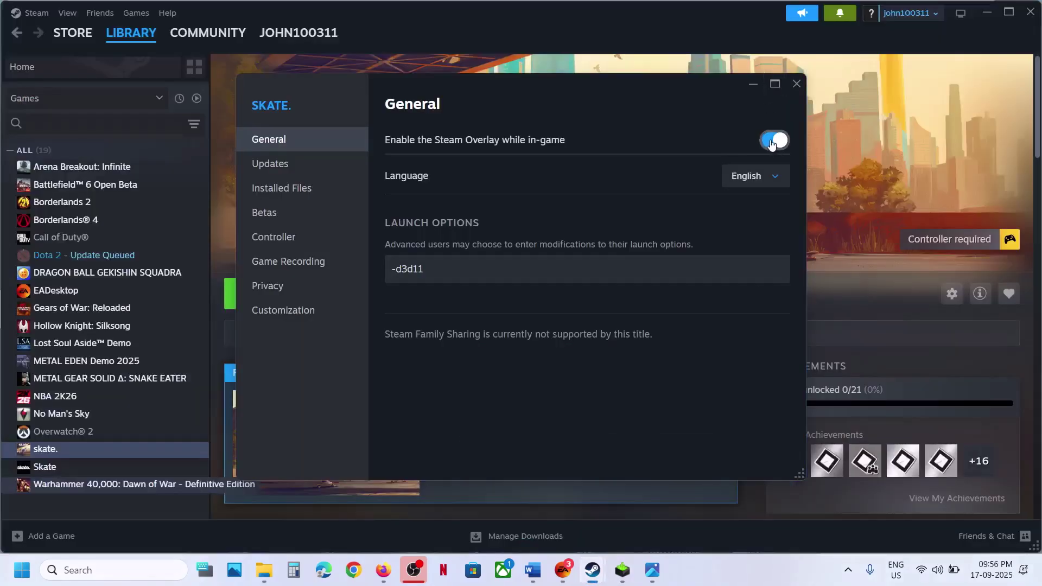
left_click(772, 143)
left_click(780, 142)
left_click(796, 83)
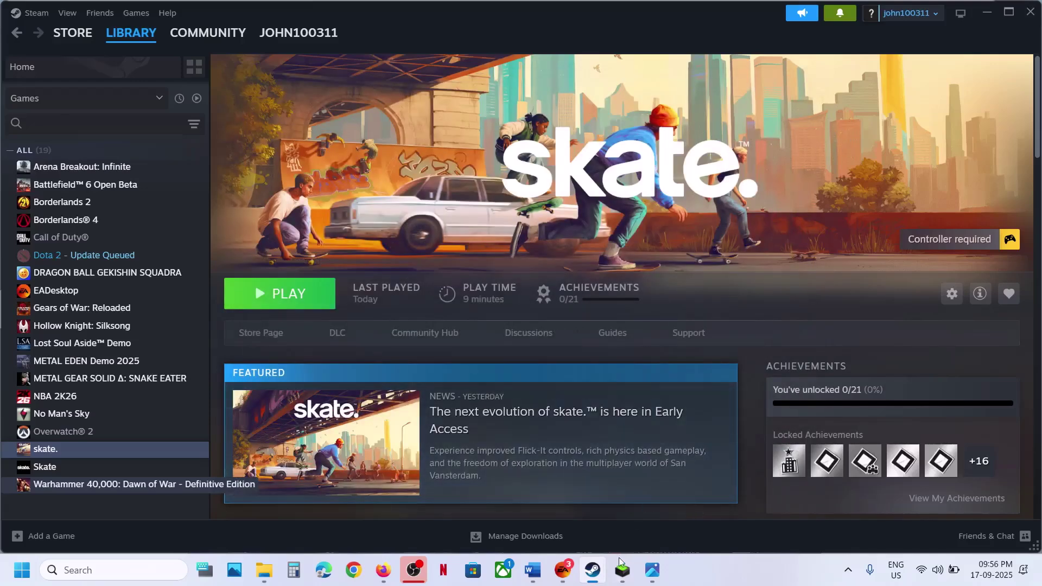
left_click(533, 569)
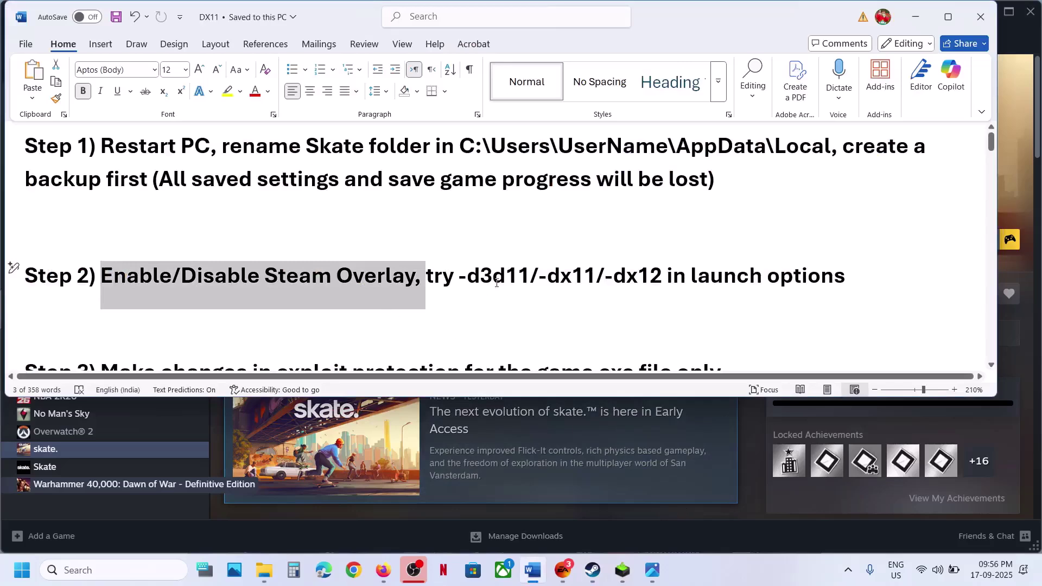
Mark the notes' launch-options part, then edit the -d3d11 launch option in skate.'s Steam properties
left_click_drag(452, 275, 845, 277)
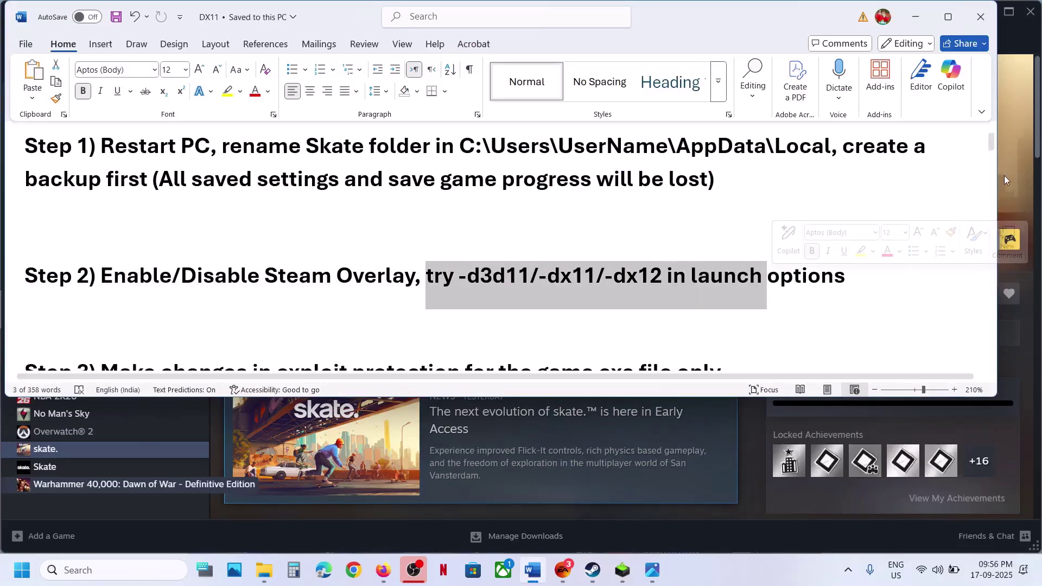
left_click(1004, 175)
right_click(91, 450)
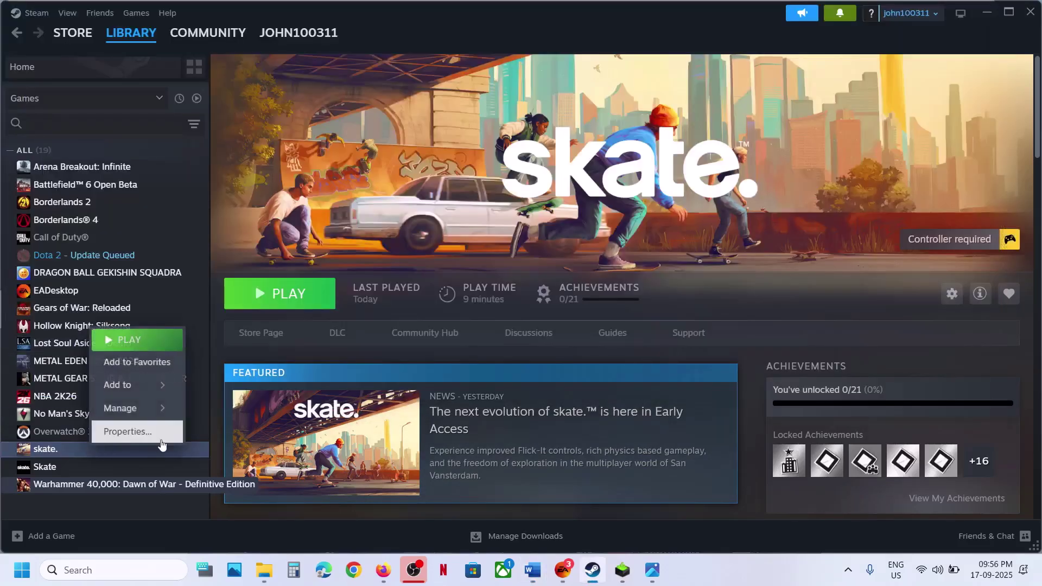
left_click(161, 442)
left_click_drag(449, 267, 340, 280)
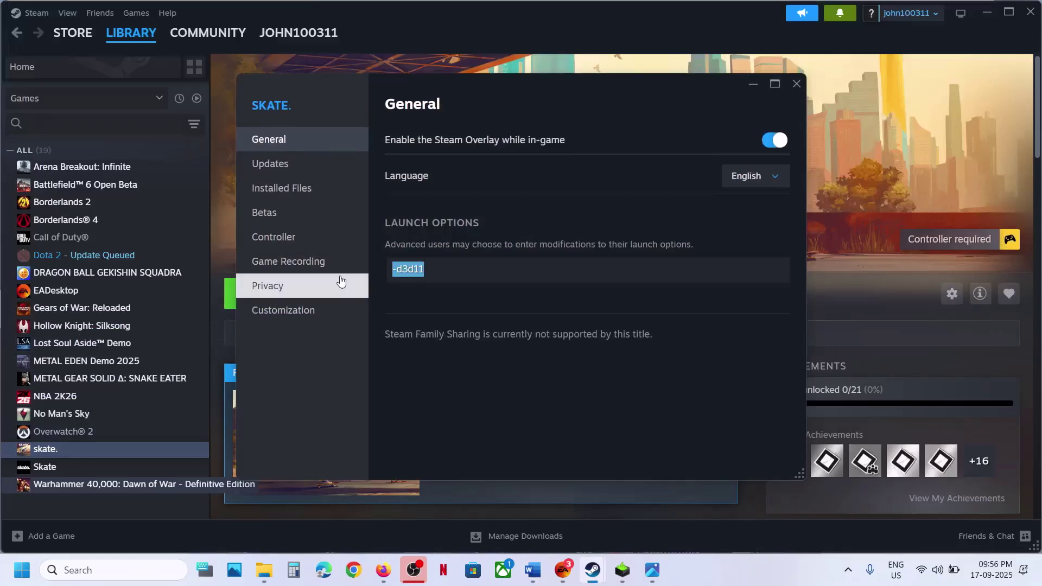
type("-")
left_click(618, 311)
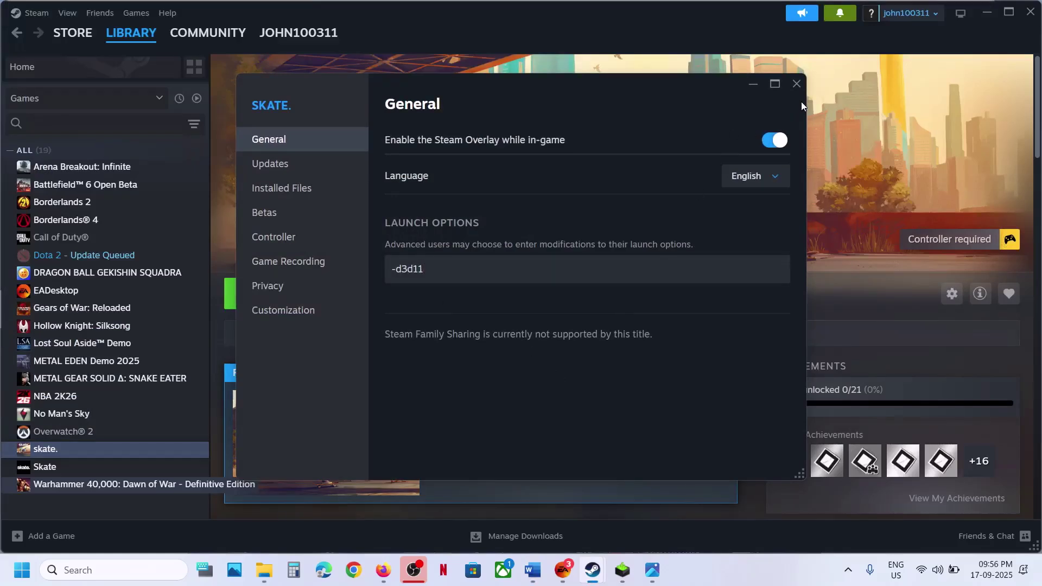
left_click(796, 83)
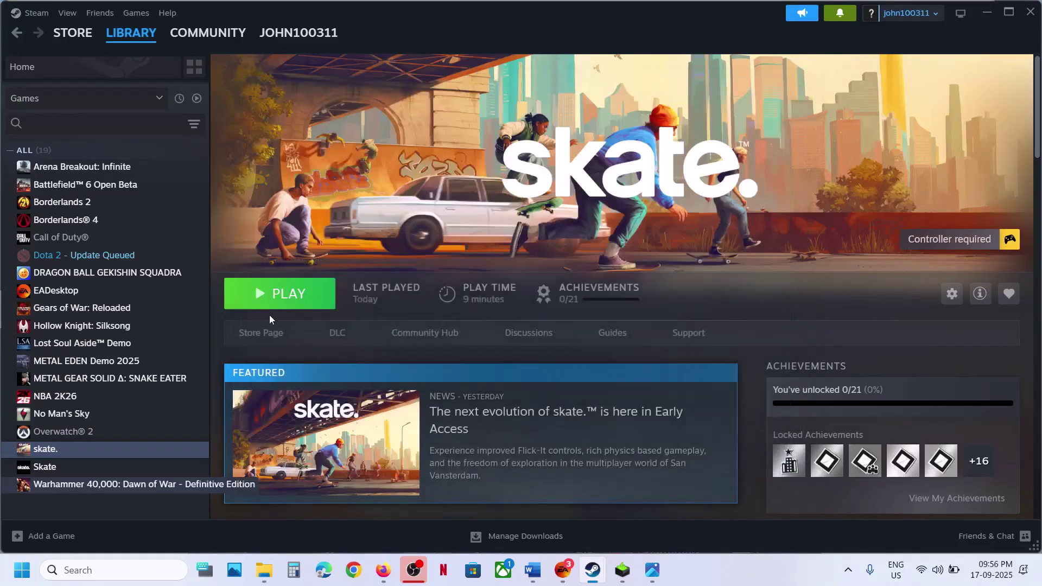
Reopen skate.'s properties, try -dx12, then clear the launch options so they're empty
right_click(91, 455)
left_click(152, 434)
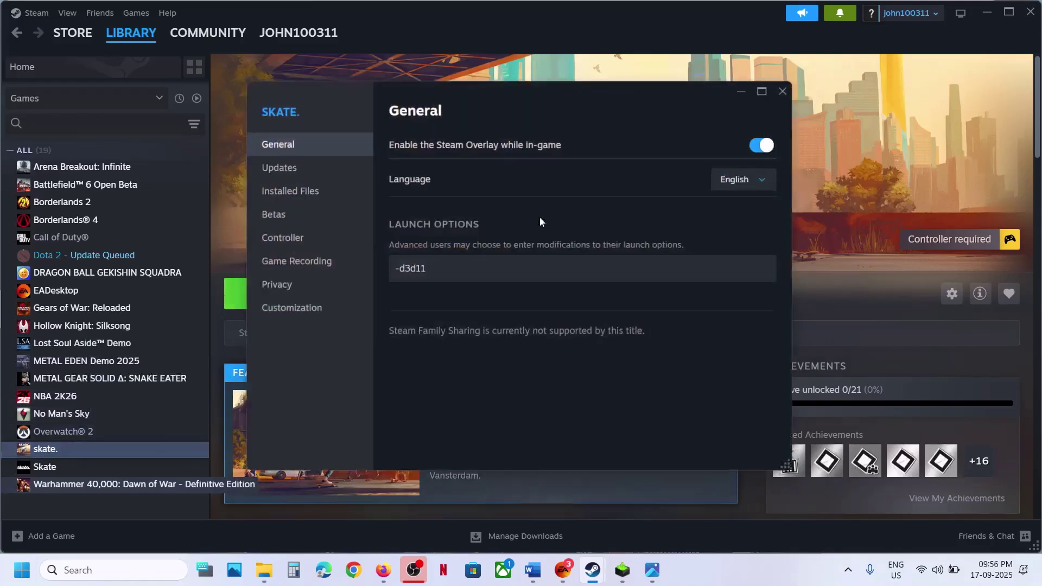
double_click(442, 270)
key("BackSpace")
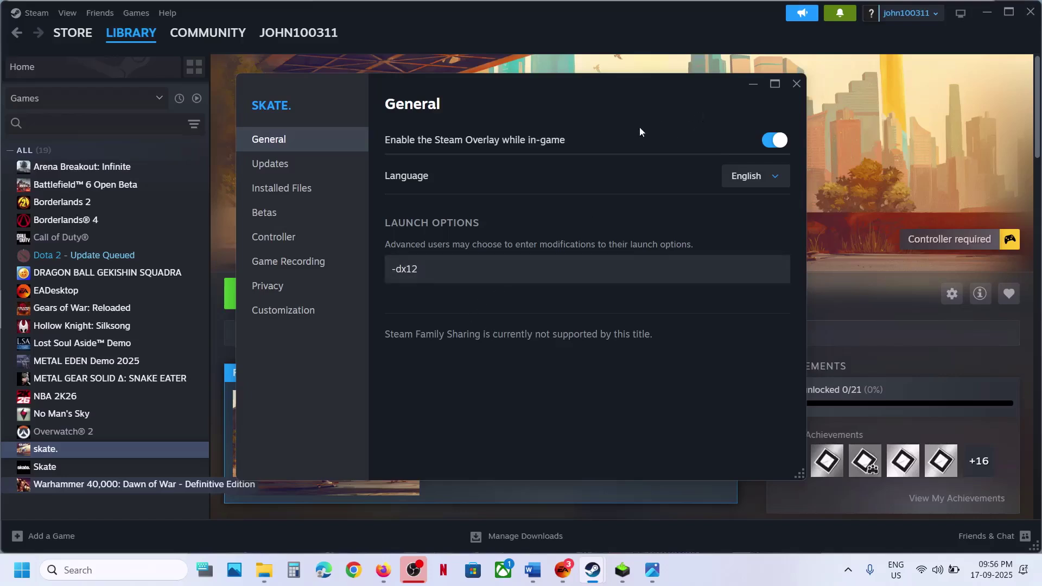
left_click_drag(440, 272, 271, 286)
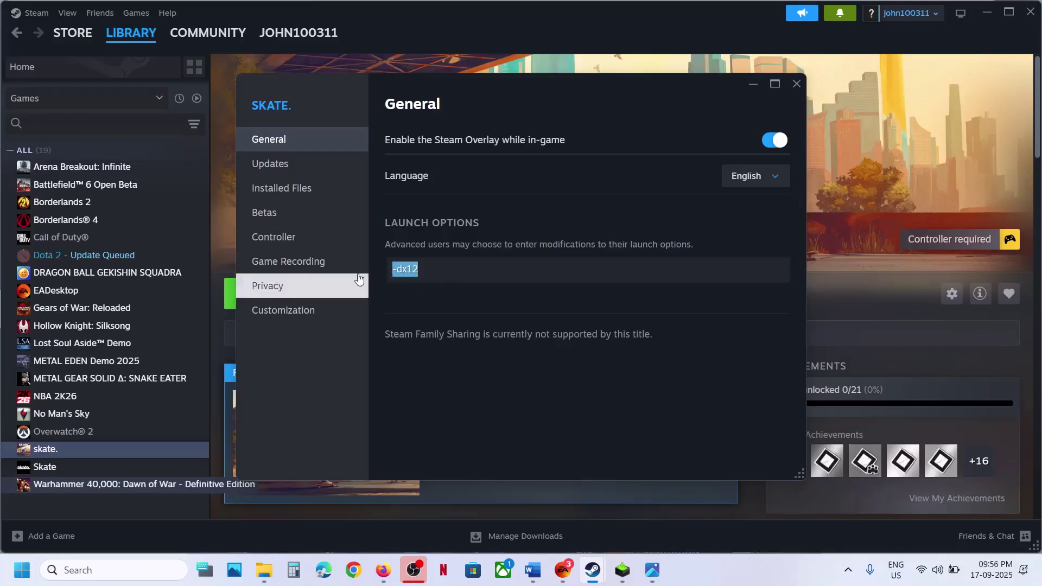
key("BackSpace")
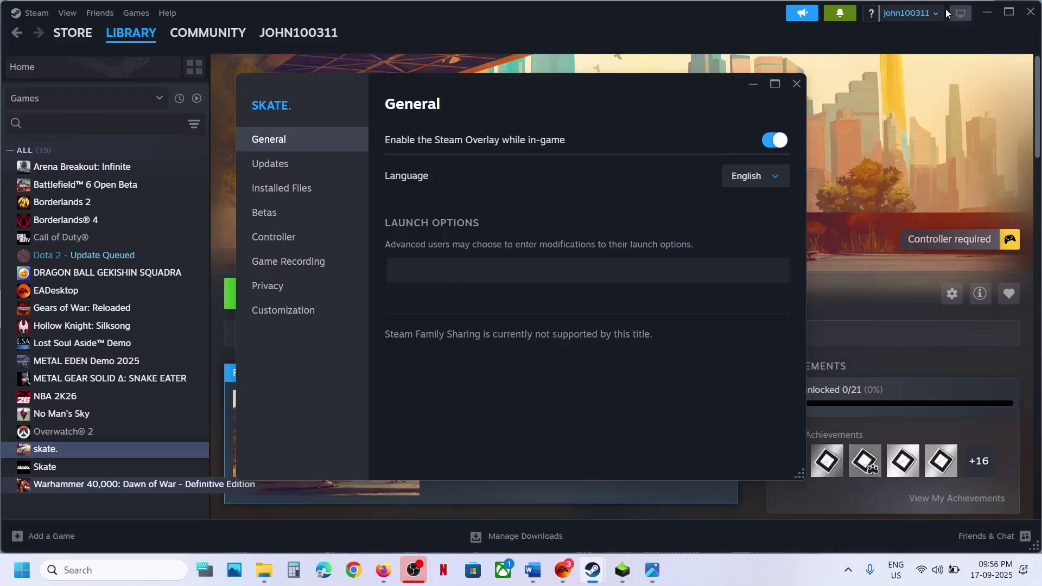
left_click(796, 83)
In the EA app's skate.™ properties, save -d3d11 as the advanced launch option
left_click(554, 573)
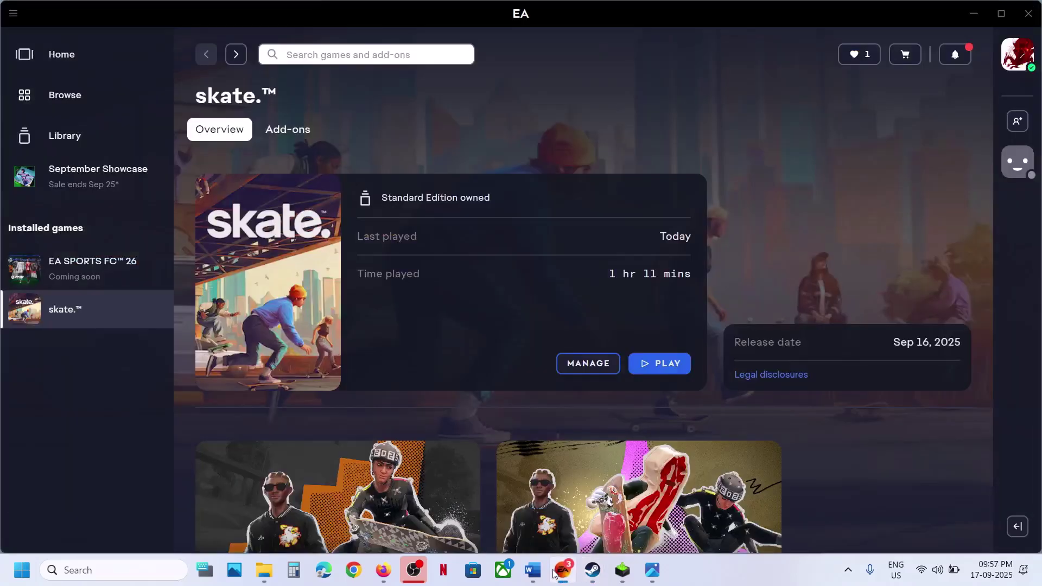
left_click(599, 367)
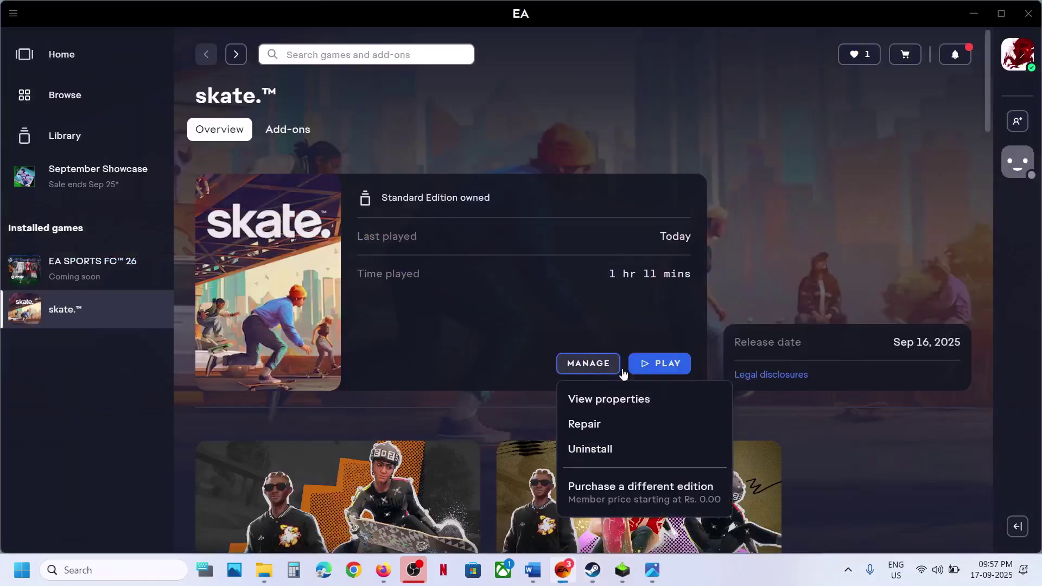
left_click(599, 404)
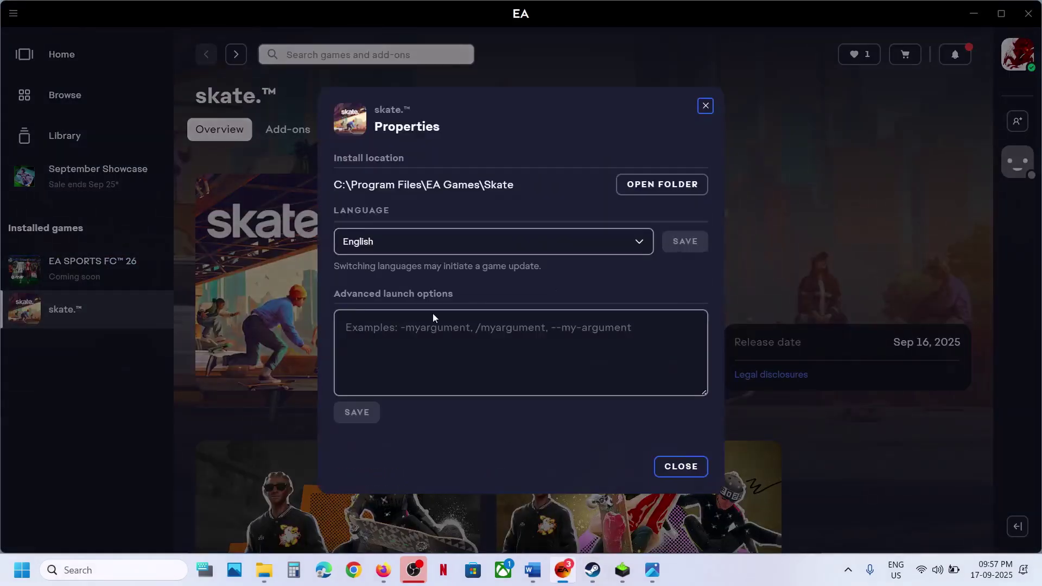
left_click(390, 358)
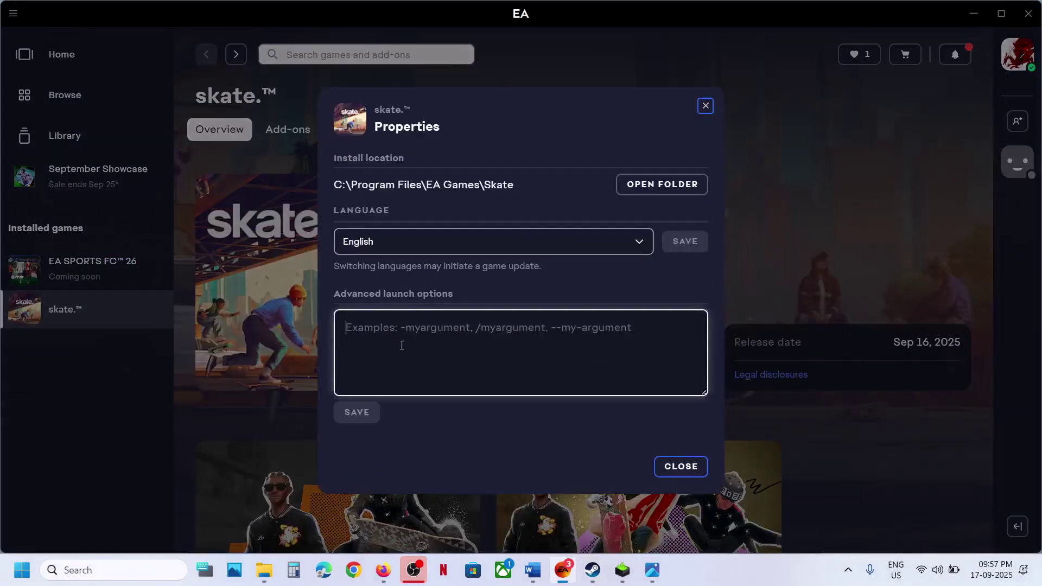
type("-d3d11")
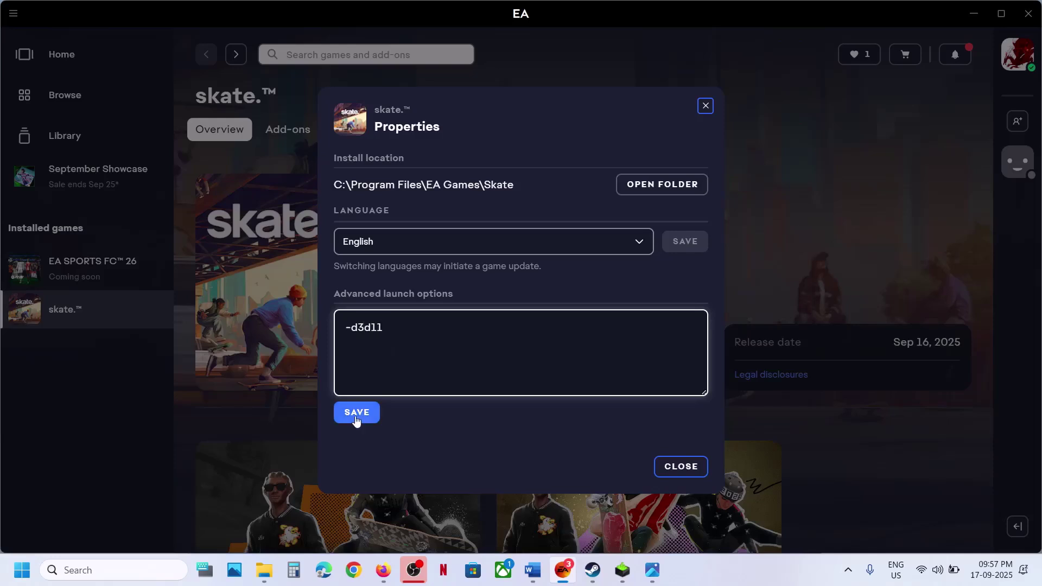
left_click(356, 418)
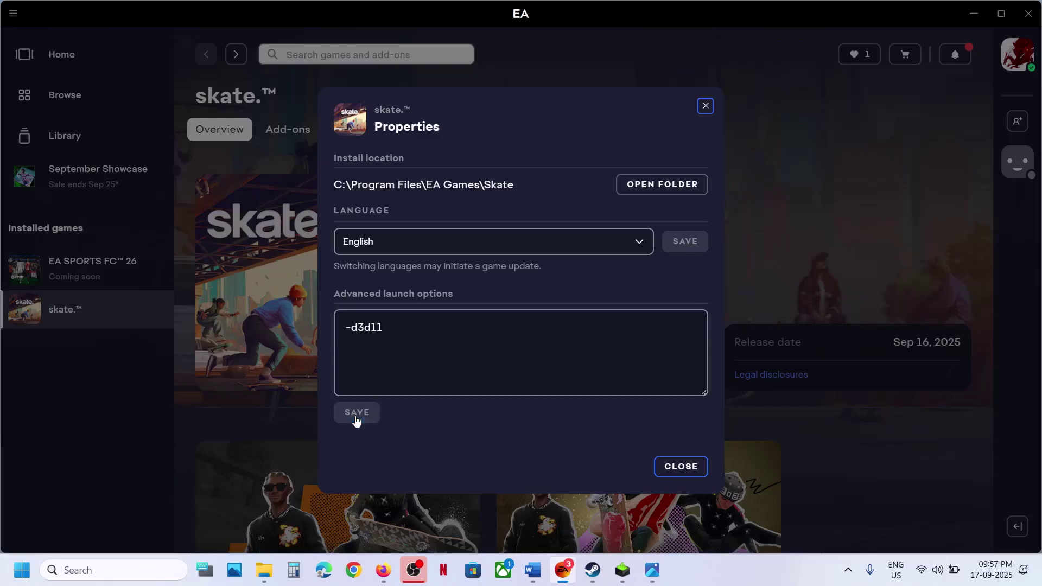
Change the launch option to -dx11 and then -dx12, saving each
left_click(351, 324)
left_click_drag(396, 328, 354, 329)
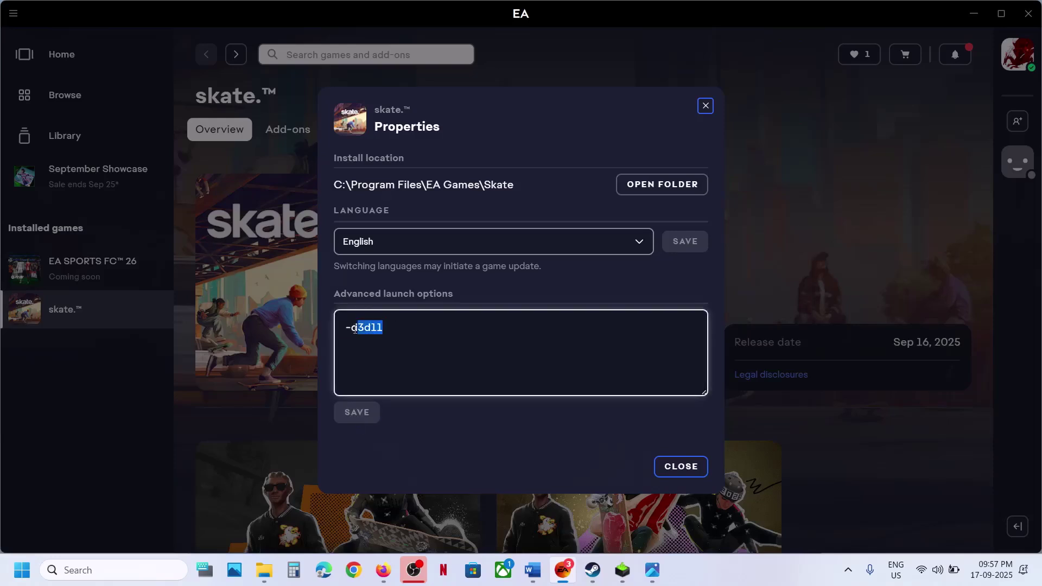
type("-dxll")
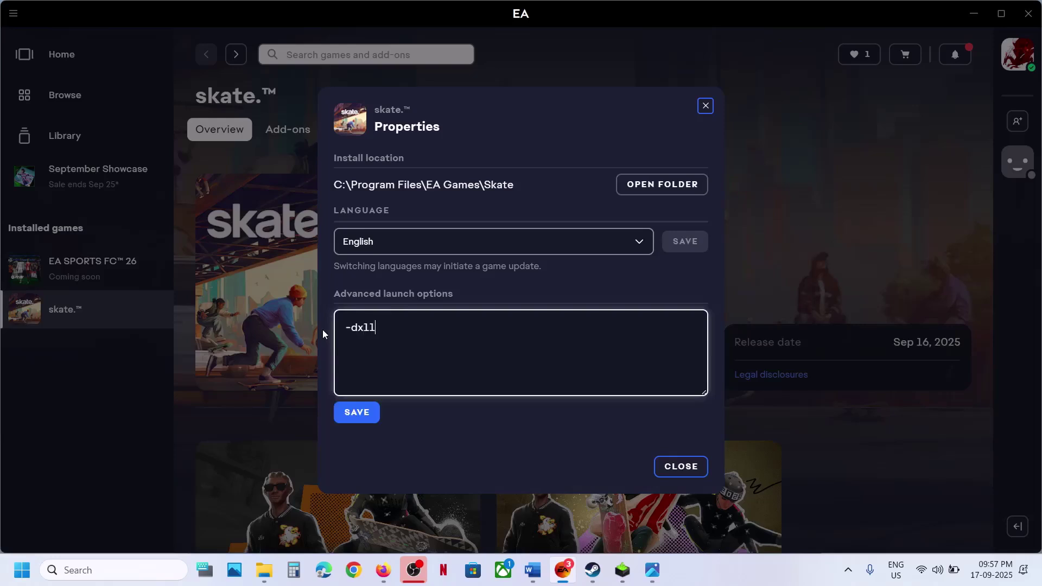
left_click(356, 413)
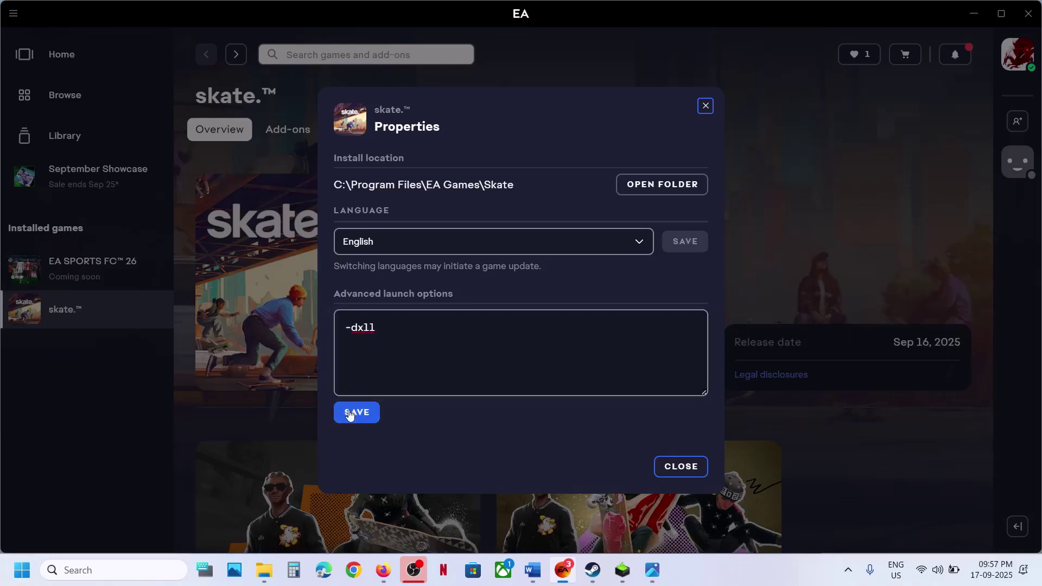
left_click(392, 331)
key("BackSpace")
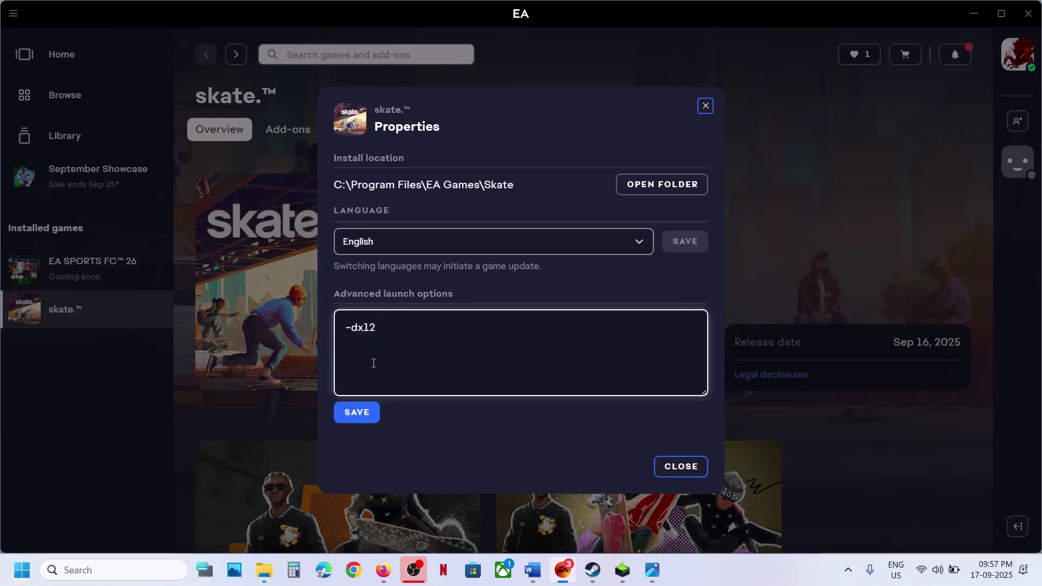
left_click(348, 413)
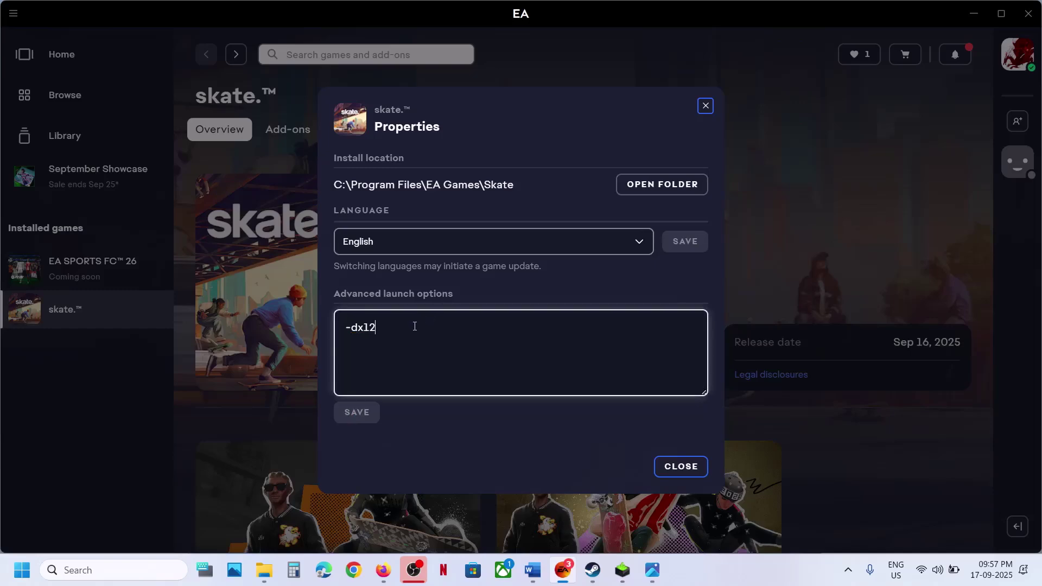
Clear the launch option, save it empty and close the properties
left_click_drag(414, 326, 325, 333)
key("BackSpace")
left_click(356, 413)
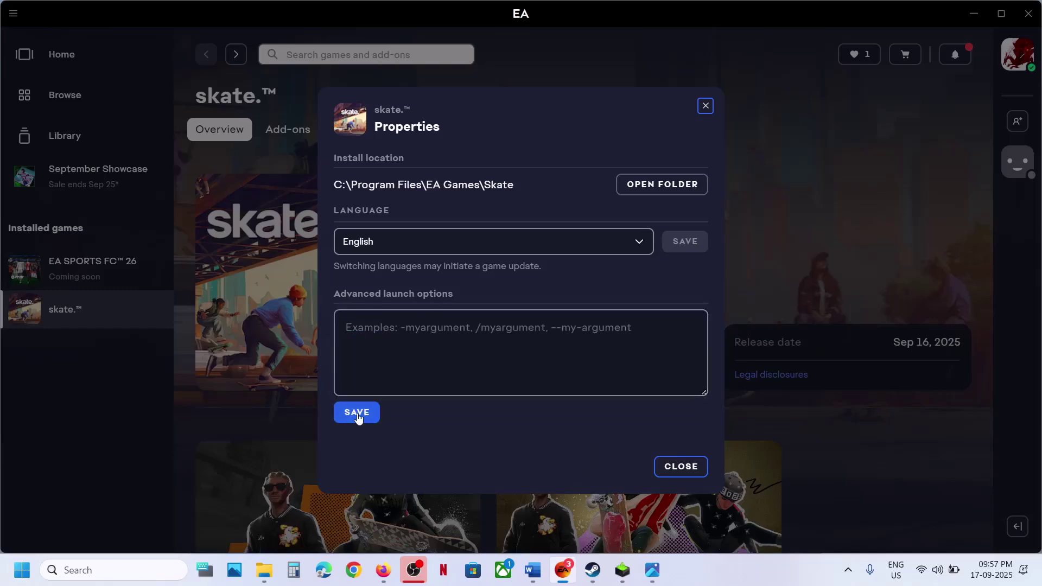
left_click(681, 465)
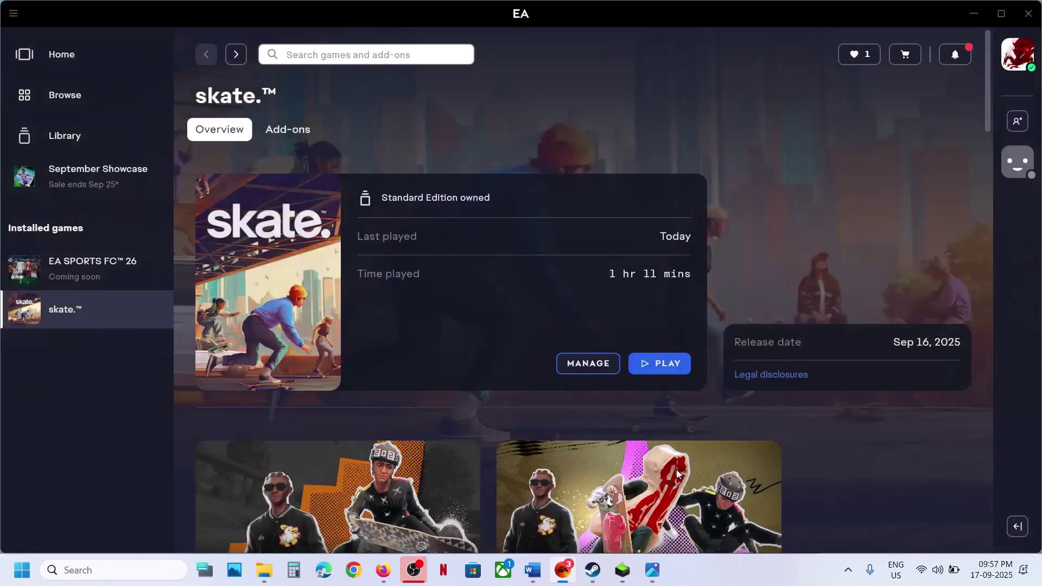
Select 'exploit protection' in the notes' Step 3 line and run a Windows search for it
left_click(543, 571)
scroll(392, 287, "down", 2)
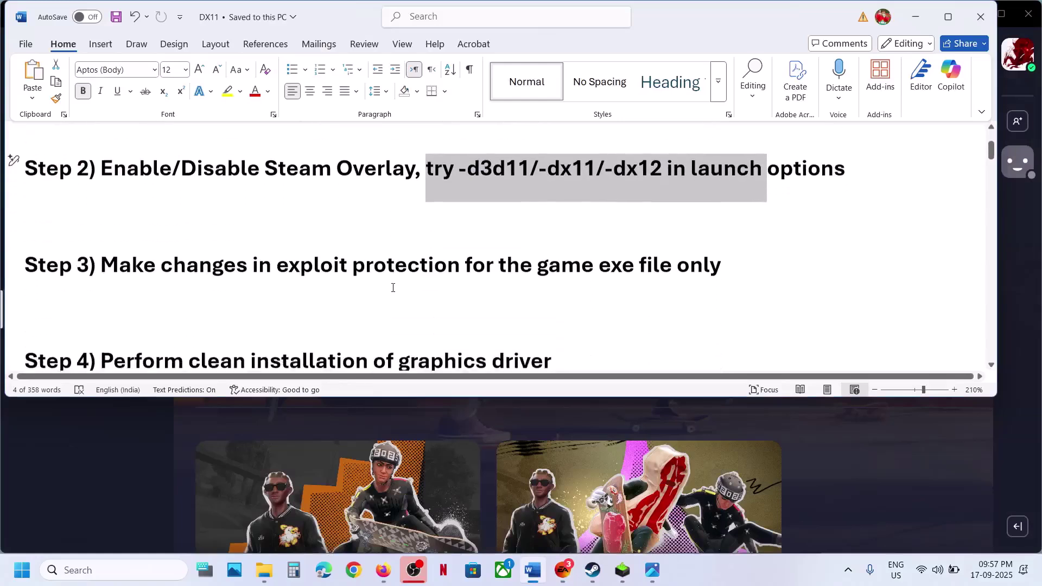
scroll(393, 287, "up", 1)
left_click_drag(277, 307, 696, 307)
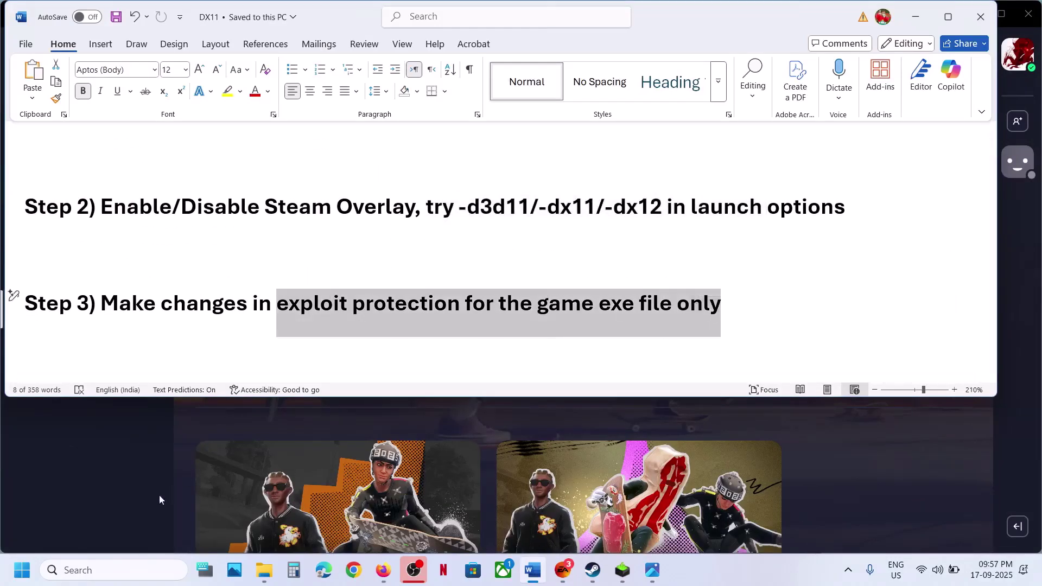
left_click(395, 307)
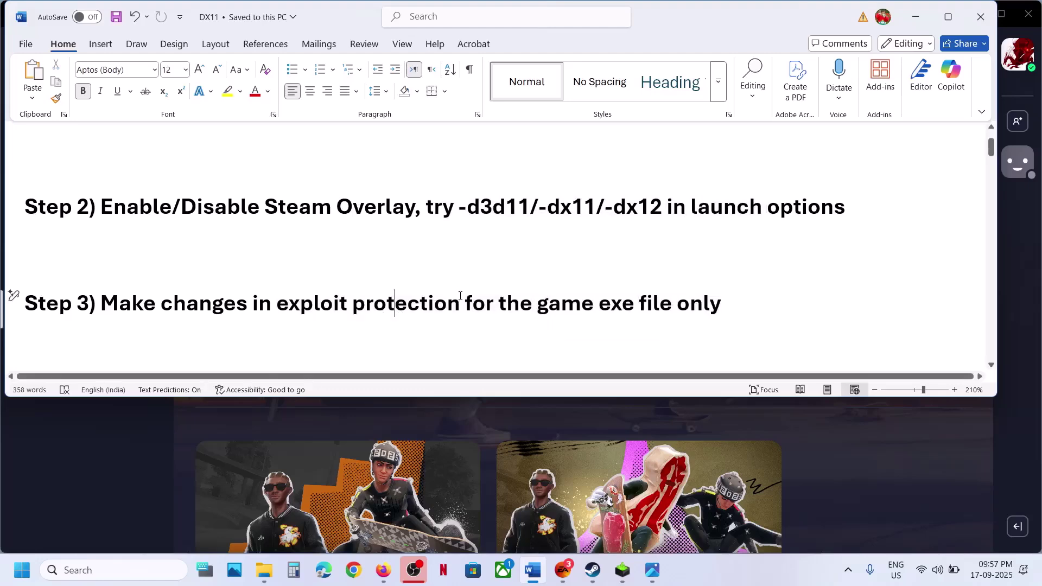
left_click_drag(458, 303, 276, 303)
key("ctrl+c")
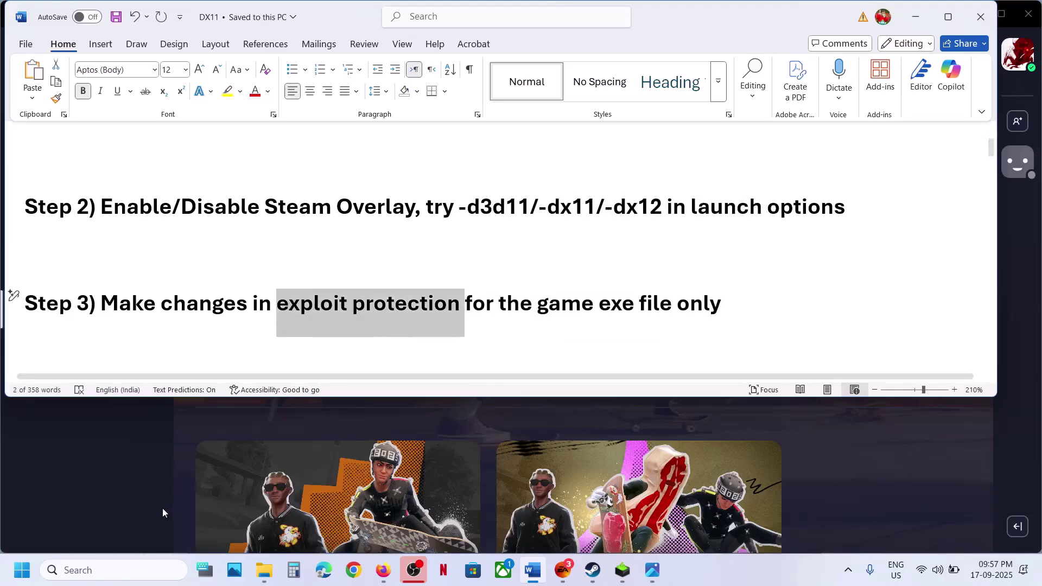
left_click(121, 570)
key("ctrl+v")
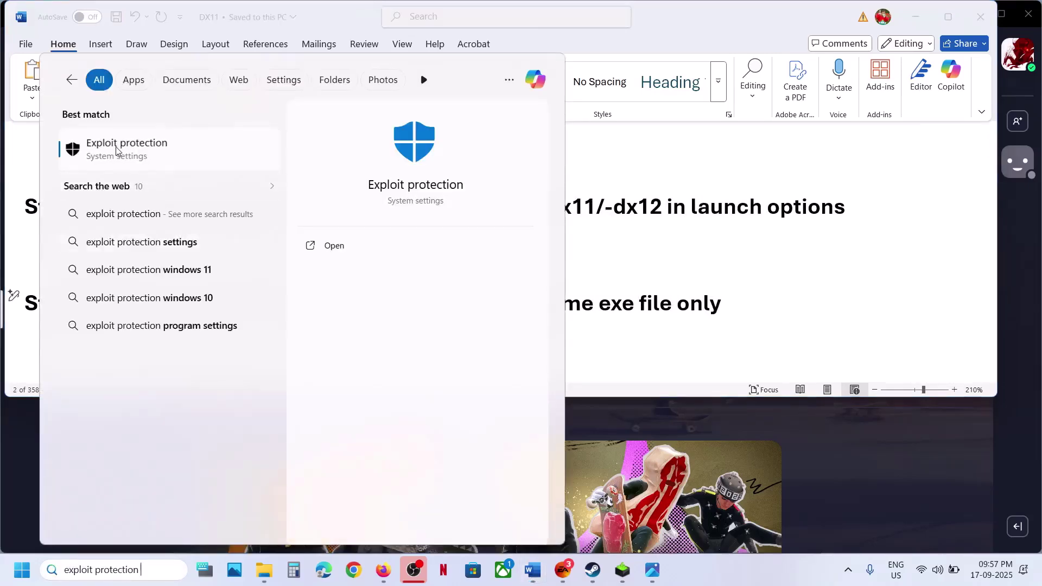
Add Skate.exe from the EA Games Skate folder to Exploit protection's Program settings by exact path
left_click(118, 151)
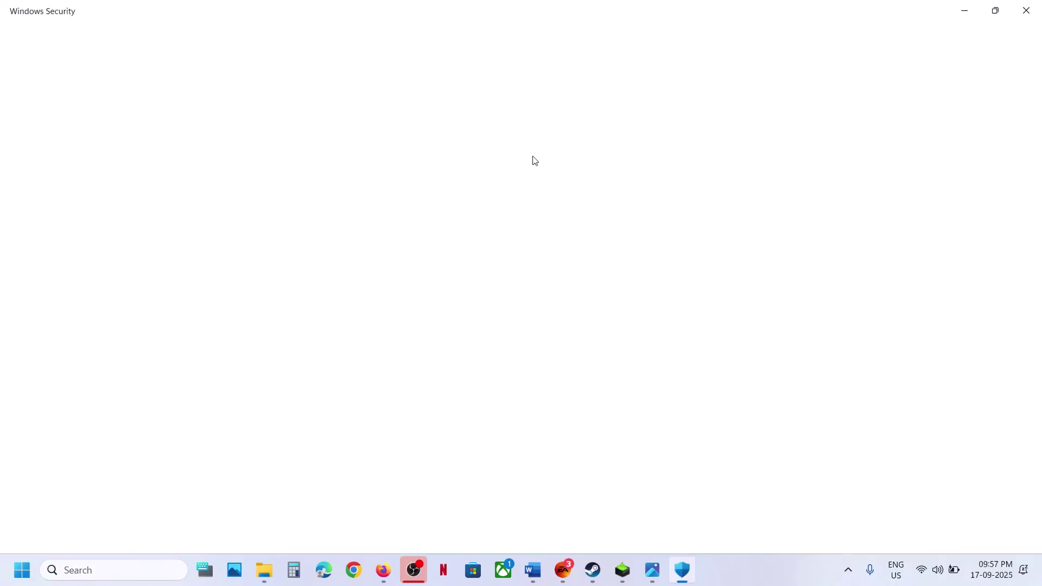
left_click(432, 126)
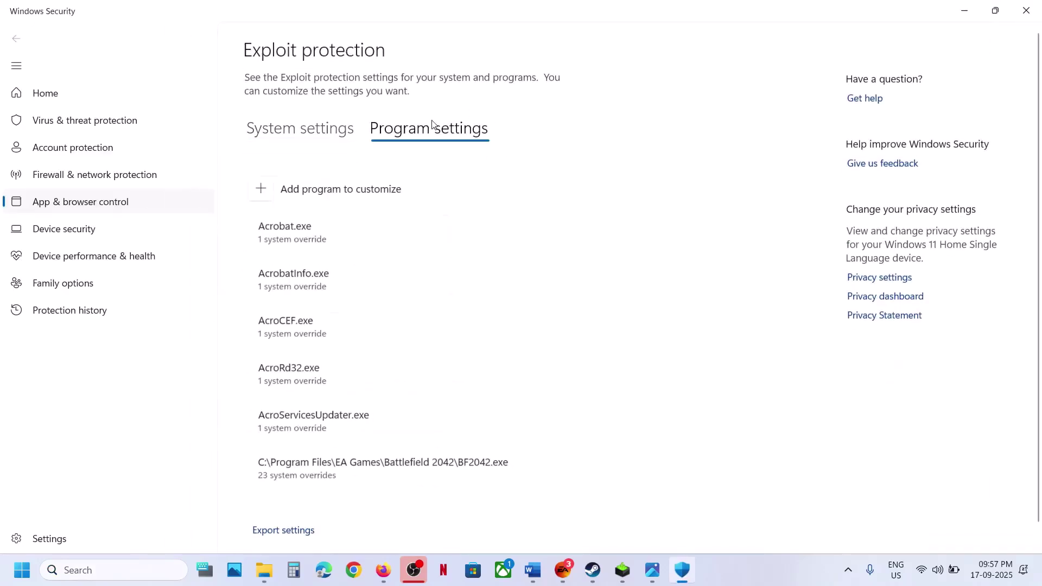
left_click(262, 199)
left_click(269, 235)
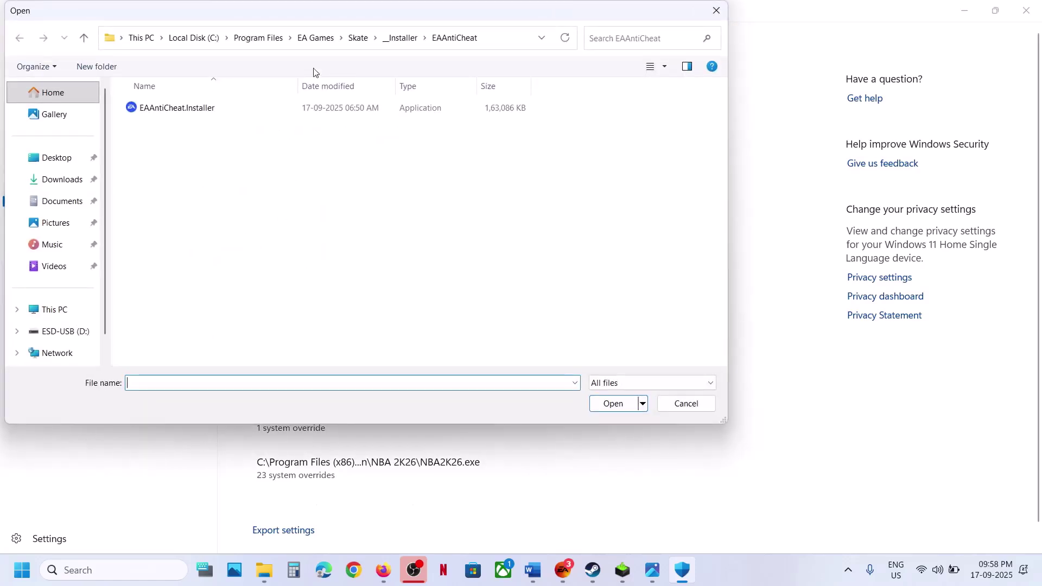
left_click(356, 38)
left_click(402, 44)
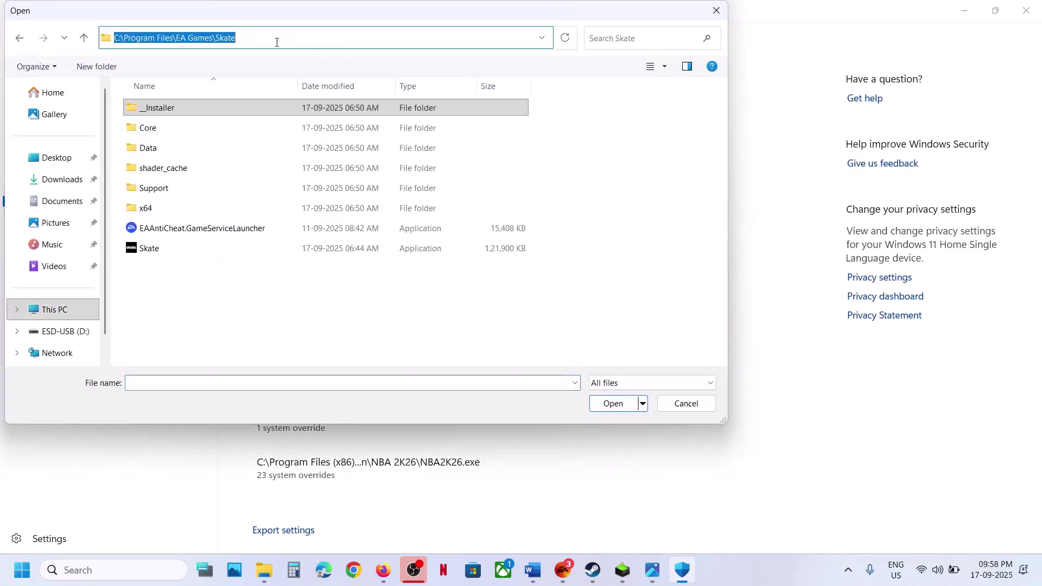
left_click(156, 250)
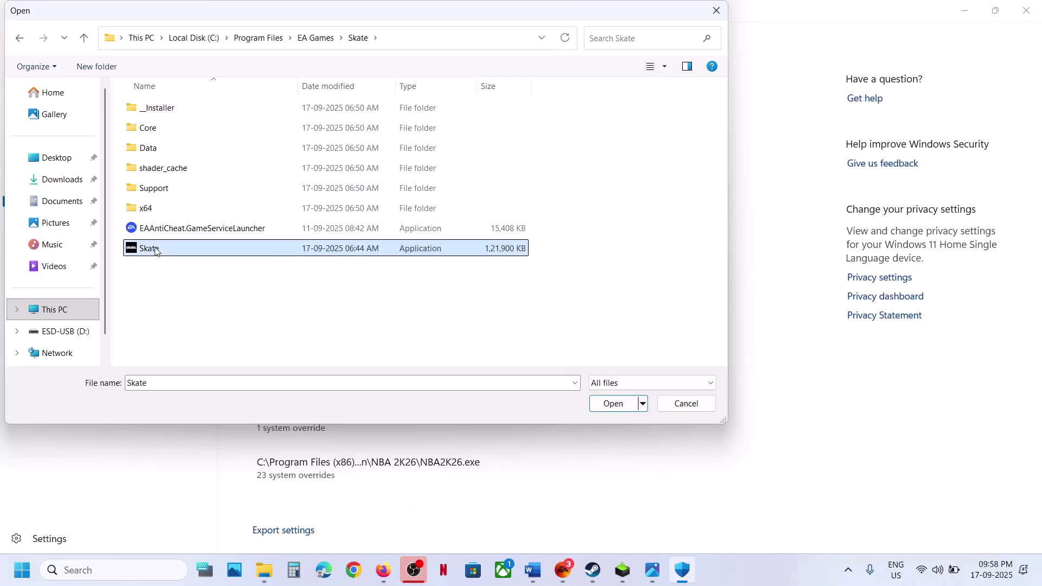
left_click(613, 403)
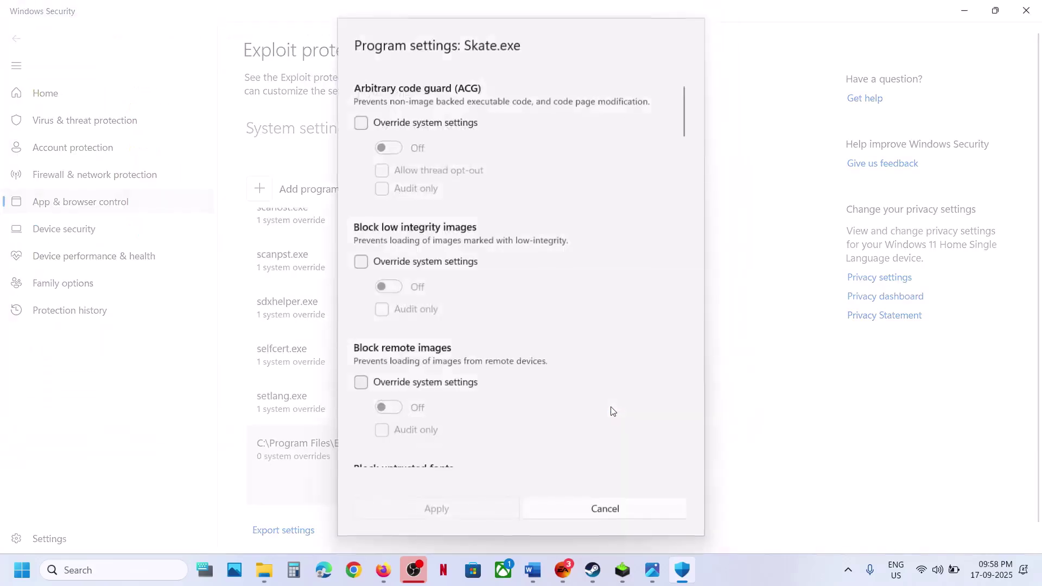
Override arbitrary code guard, low-integrity and remote images, untrusted fonts, code integrity and control flow guard, all Off
left_click(362, 125)
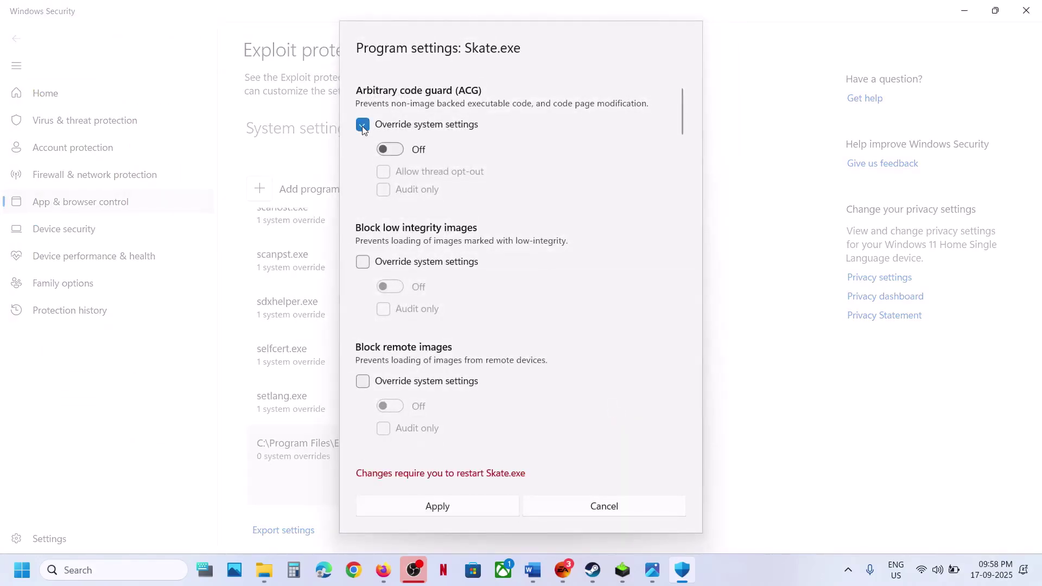
left_click(397, 151)
left_click(382, 153)
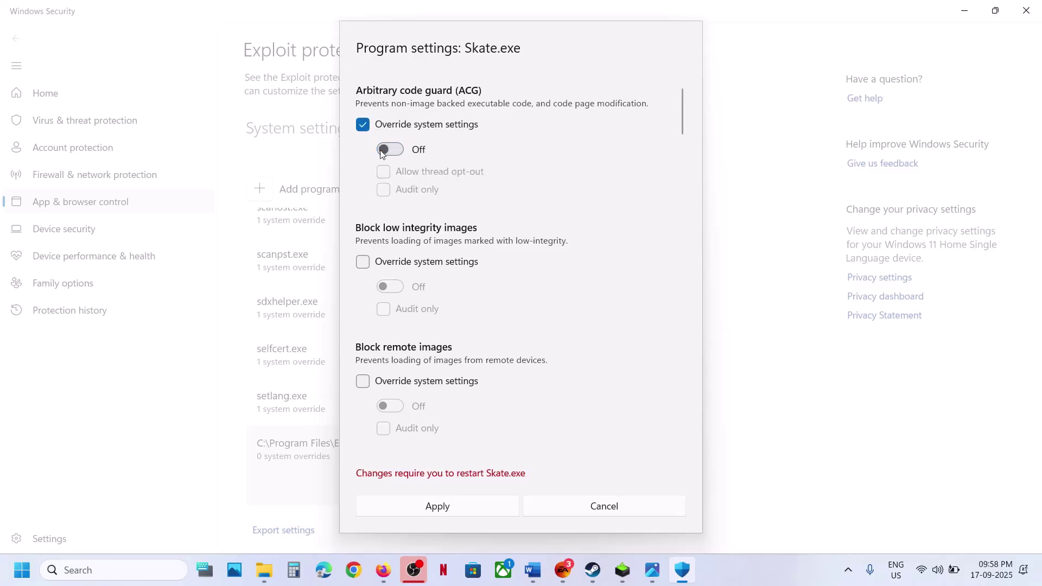
left_click(363, 262)
scroll(380, 296, "down", 3)
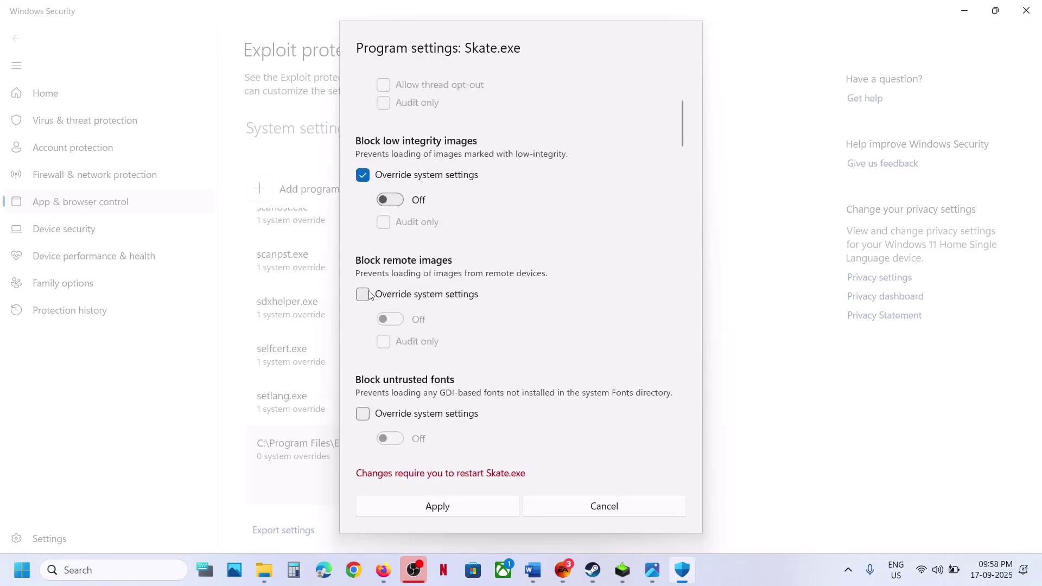
left_click(363, 296)
scroll(365, 282, "down", 3)
scroll(366, 239, "down", 2)
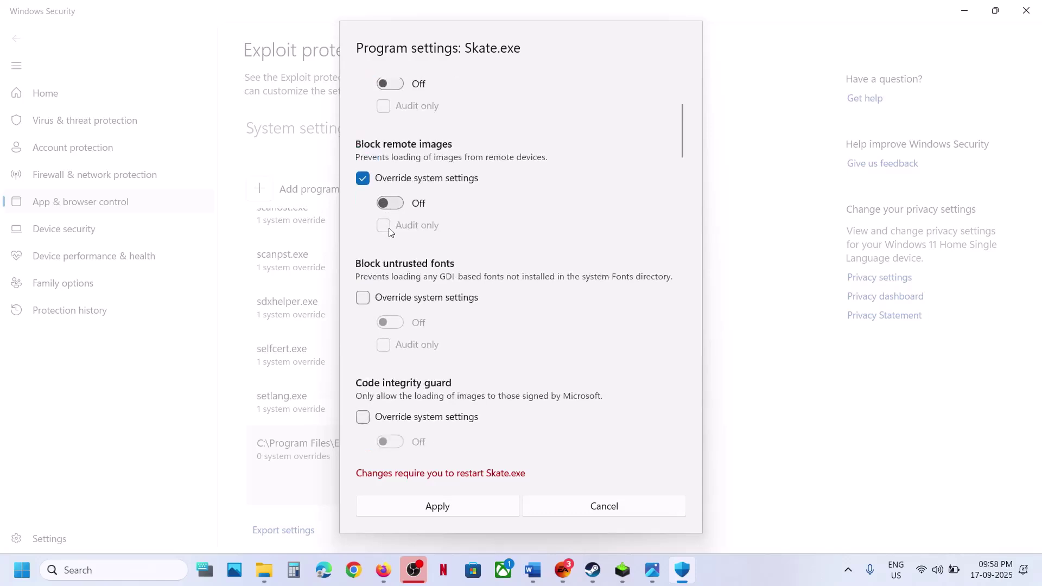
left_click(363, 263)
scroll(379, 263, "down", 3)
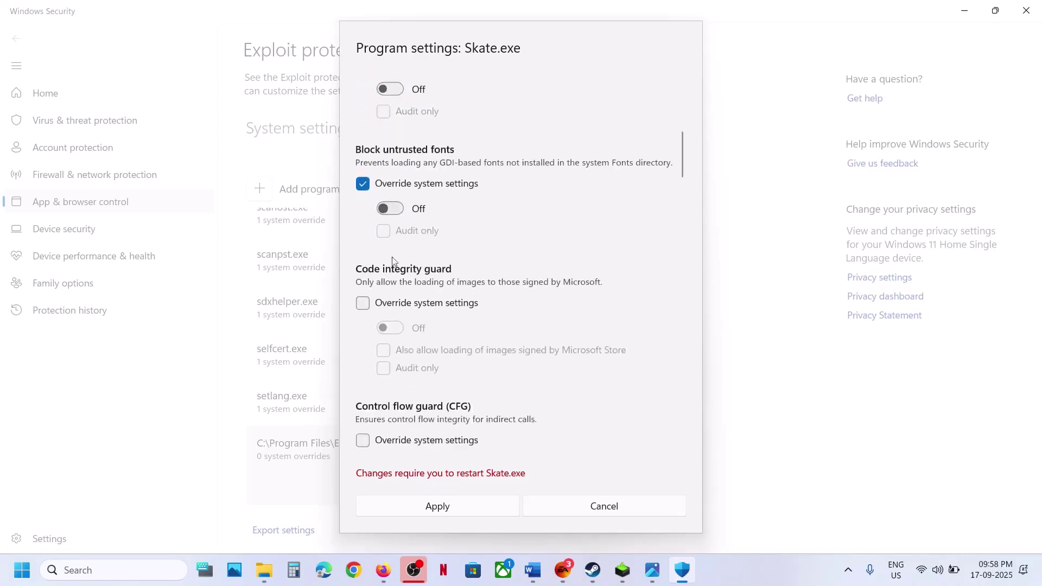
left_click(359, 306)
scroll(378, 291, "down", 3)
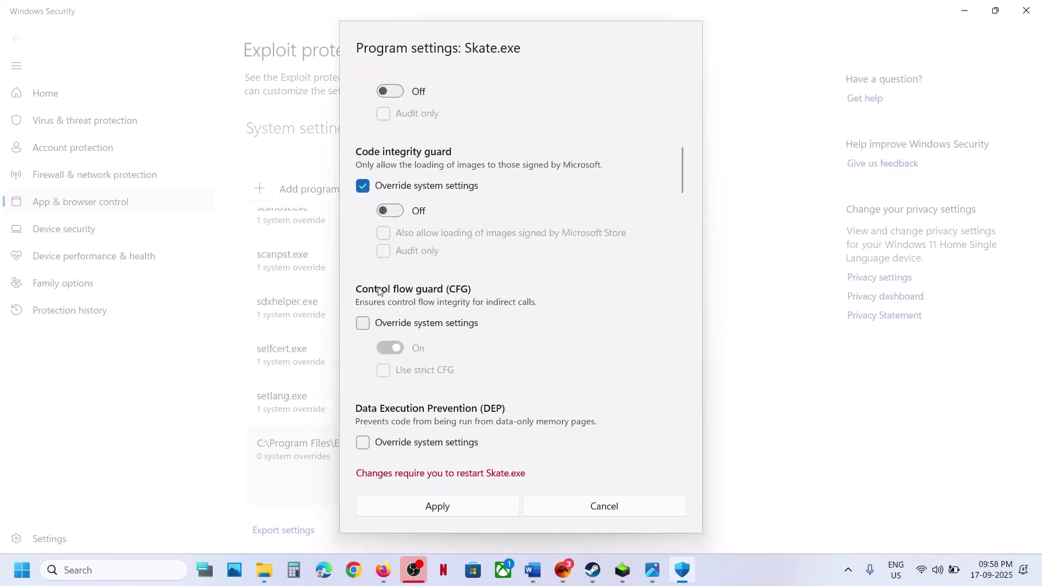
left_click(361, 324)
scroll(380, 303, "down", 2)
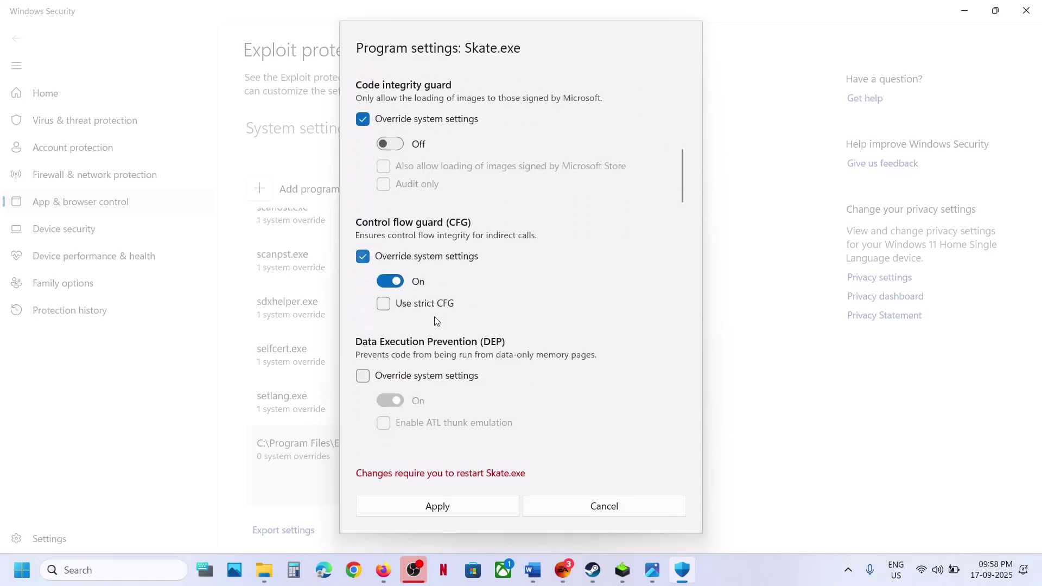
left_click(389, 280)
scroll(387, 279, "down", 2)
Override DEP, extension points, Win32k calls, child processes, export/import address filtering, Mandatory ASLR and stack protection, all Off
left_click(362, 296)
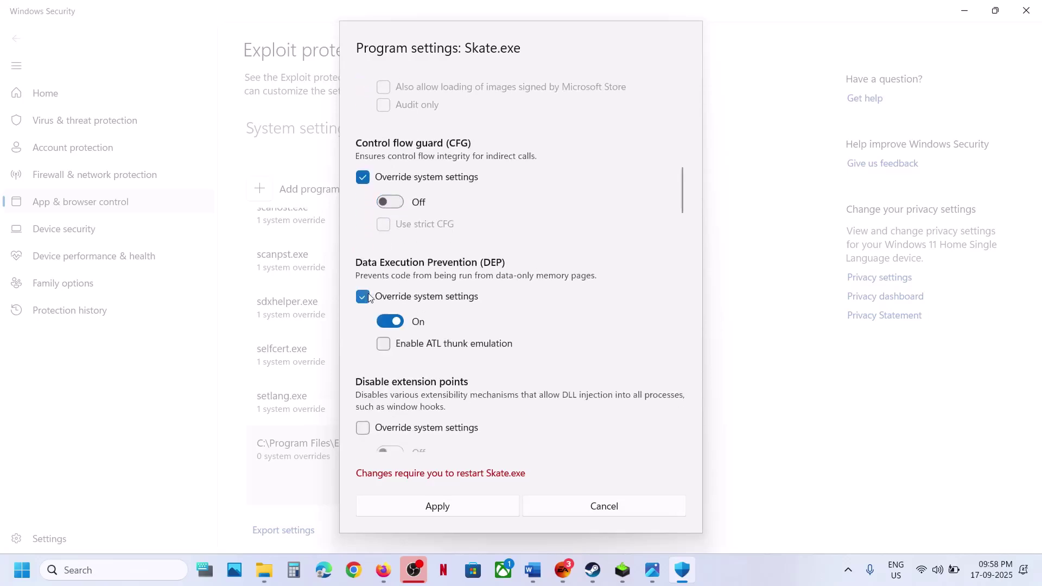
left_click(393, 323)
scroll(392, 323, "down", 4)
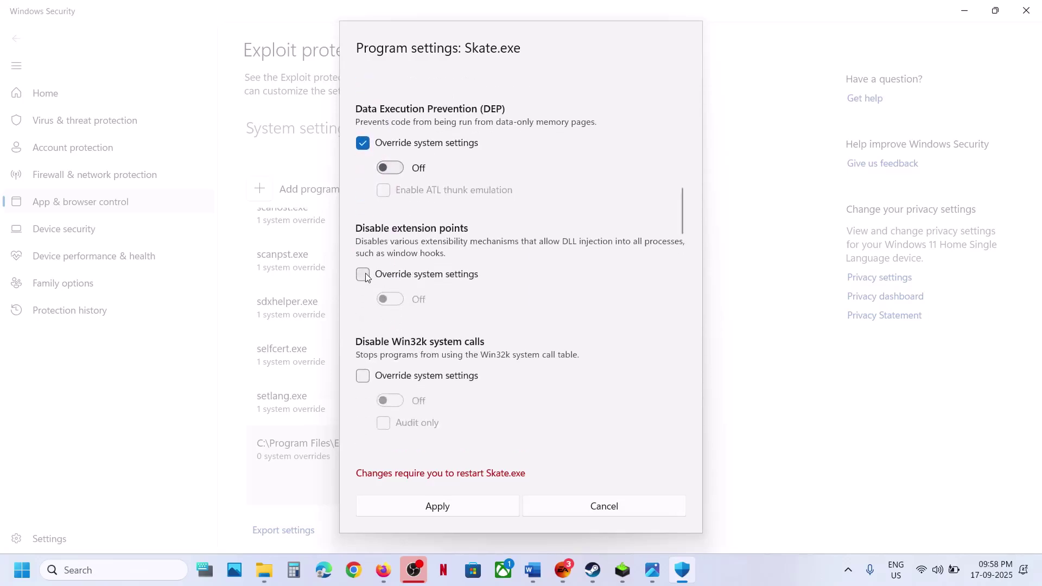
left_click(366, 276)
left_click(363, 376)
scroll(367, 324, "down", 6)
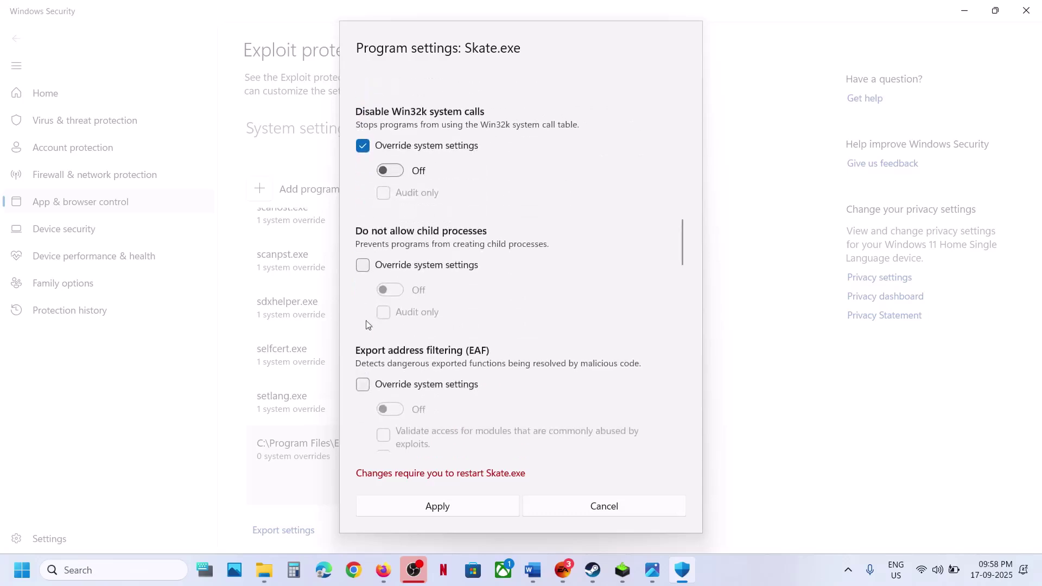
left_click(363, 267)
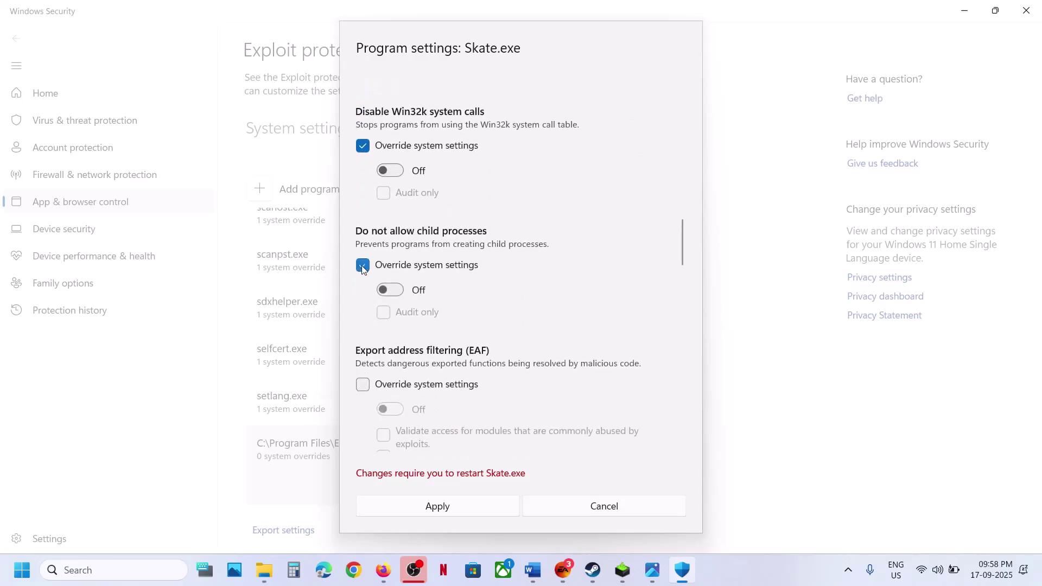
left_click(362, 384)
scroll(363, 380, "down", 5)
left_click(362, 300)
scroll(361, 298, "down", 3)
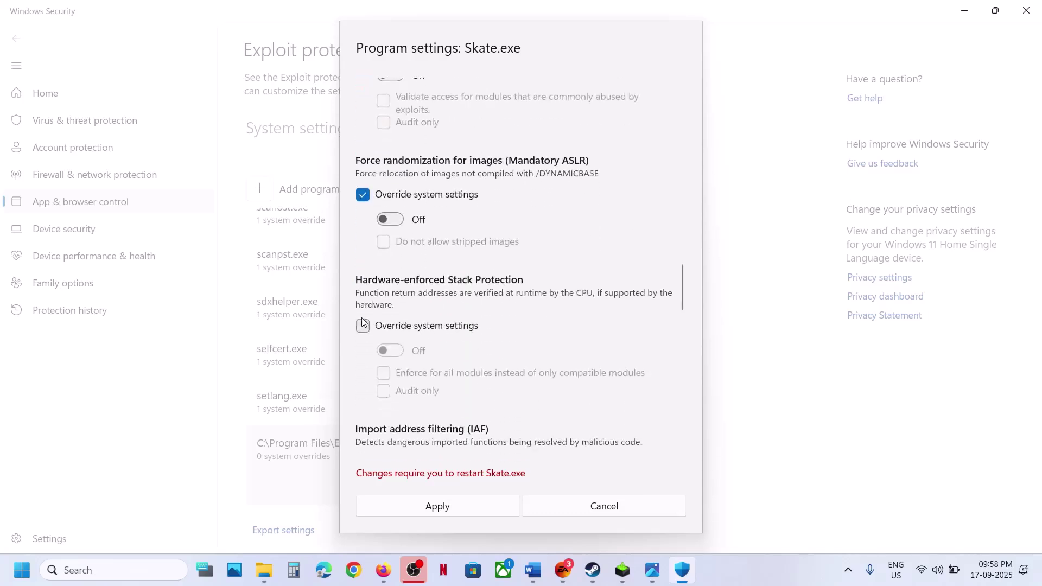
left_click(363, 326)
scroll(362, 329, "down", 3)
left_click(363, 332)
scroll(363, 304, "down", 4)
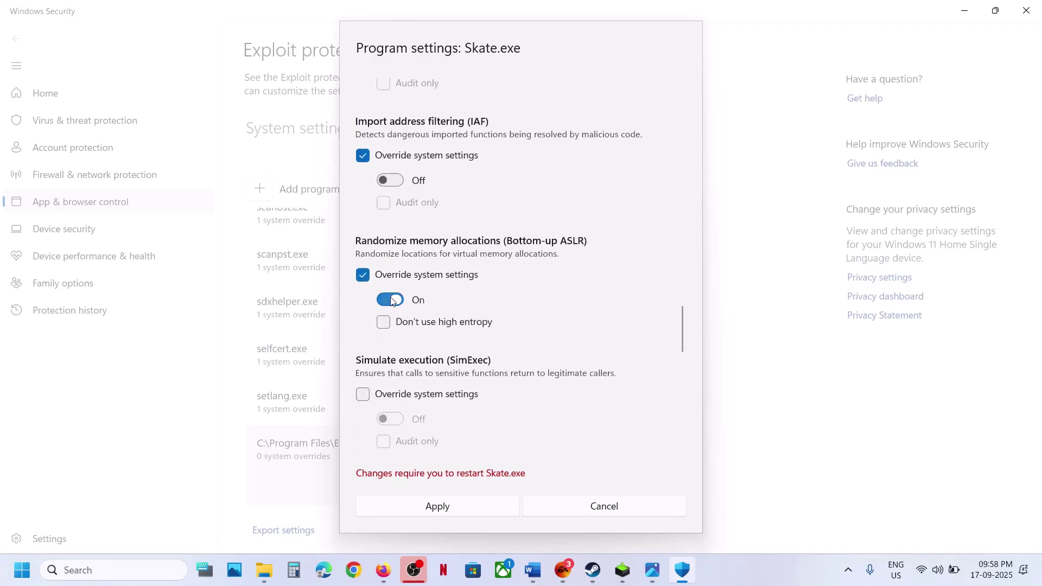
Override Bottom-up ASLR, simulate execution, API, exception chain, handle, heap, image dependency and stack validation, all Off
left_click(391, 299)
scroll(389, 297, "down", 5)
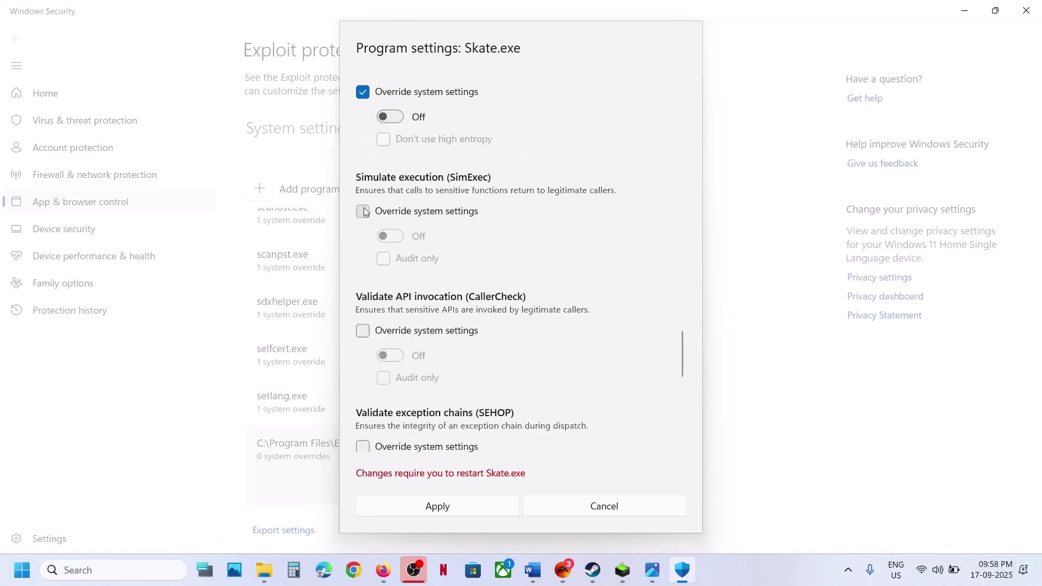
left_click(362, 211)
left_click(363, 330)
scroll(364, 337, "down", 3)
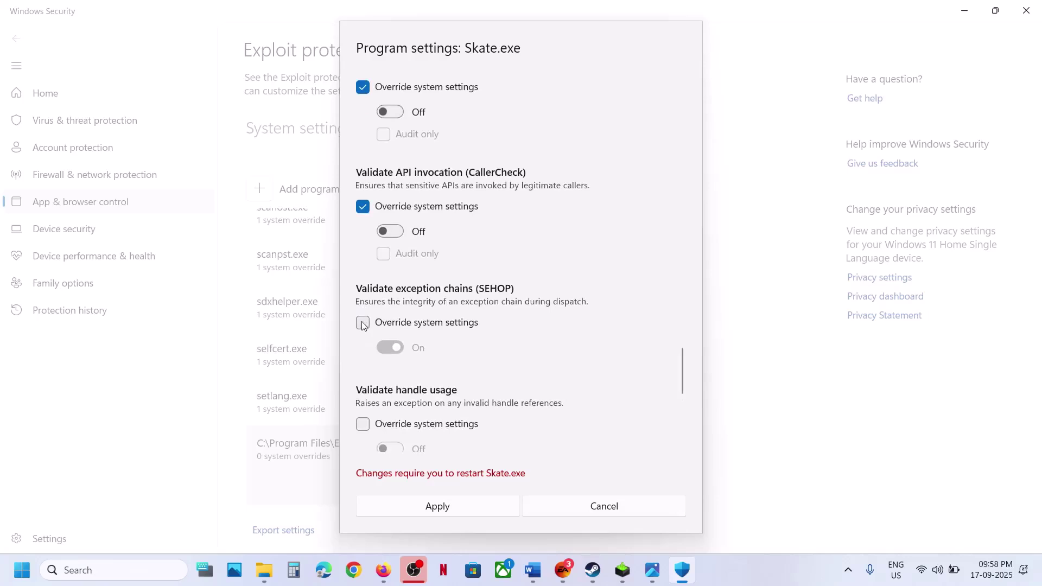
left_click(363, 323)
left_click(390, 347)
scroll(387, 349, "down", 2)
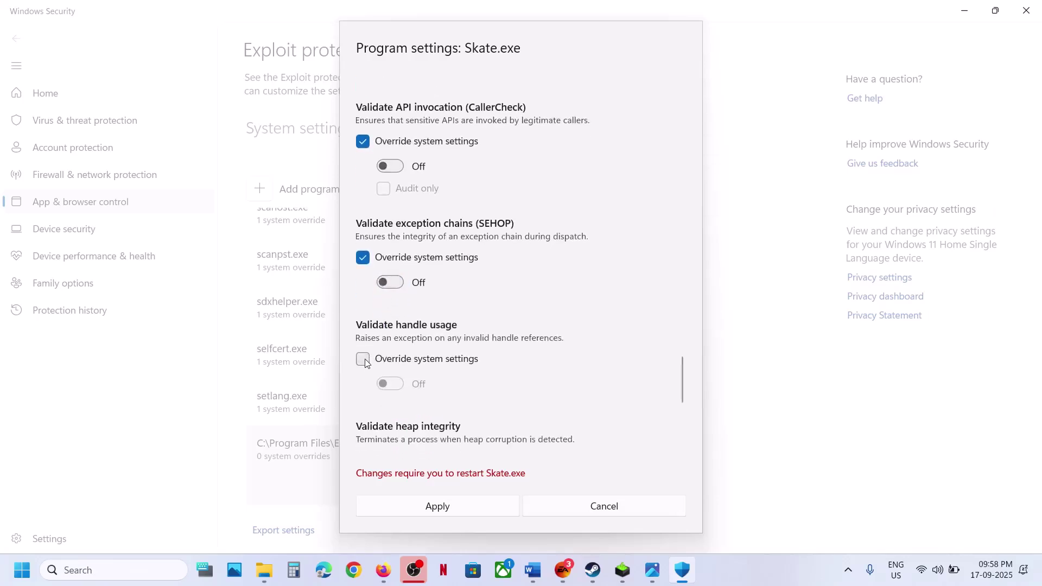
left_click(363, 359)
scroll(364, 347, "down", 5)
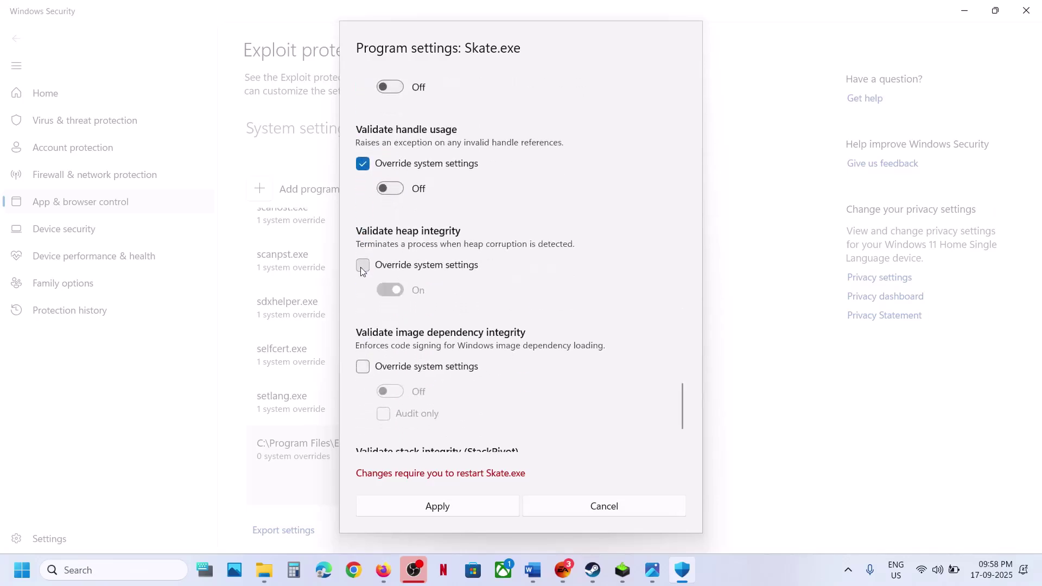
left_click(361, 266)
left_click(390, 290)
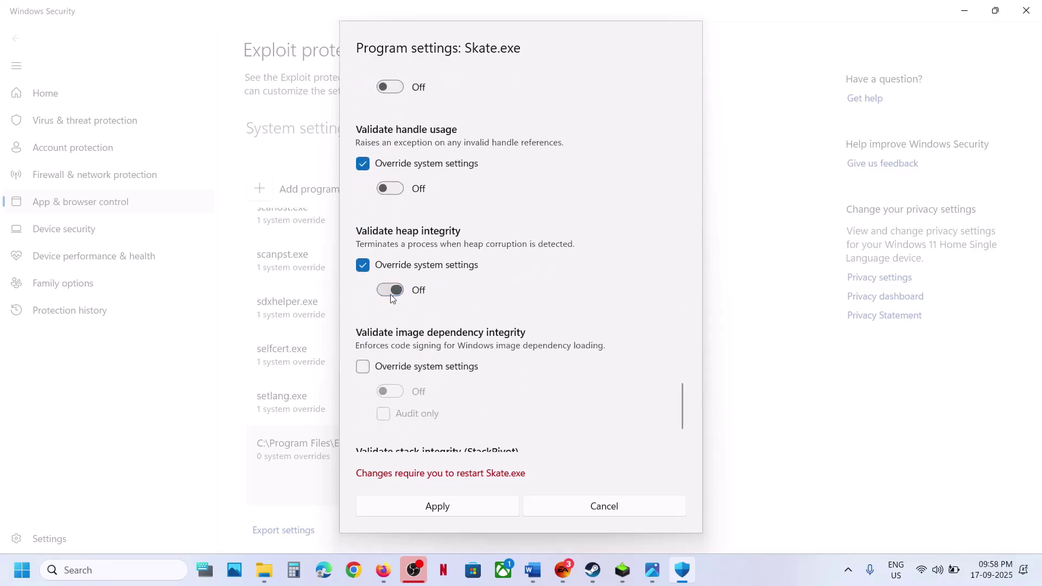
left_click(363, 367)
scroll(371, 366, "down", 1)
left_click(362, 416)
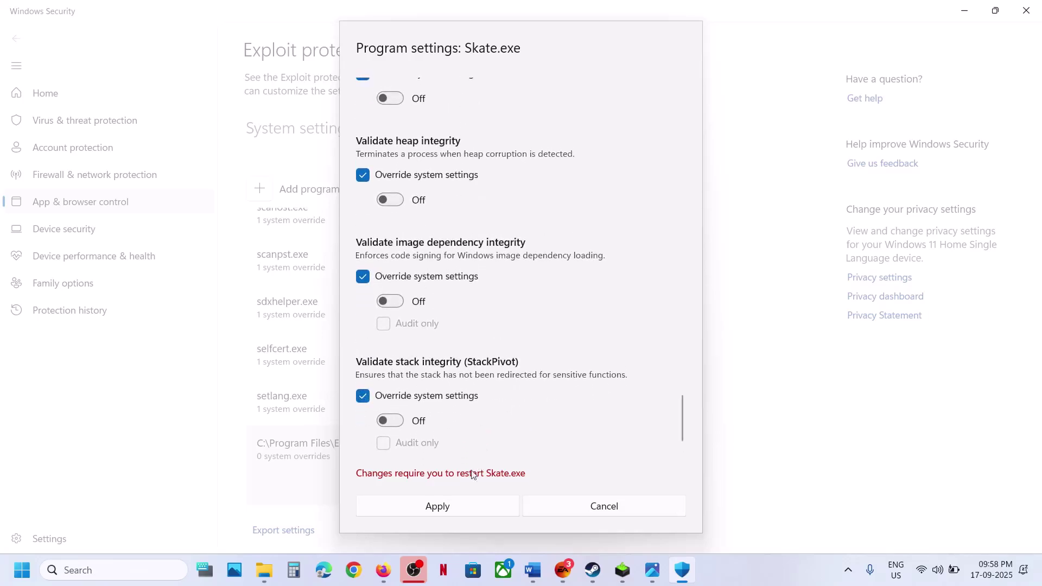
Apply the 23 overrides to Skate.exe and confirm the UAC prompt with Yes
left_click(438, 506)
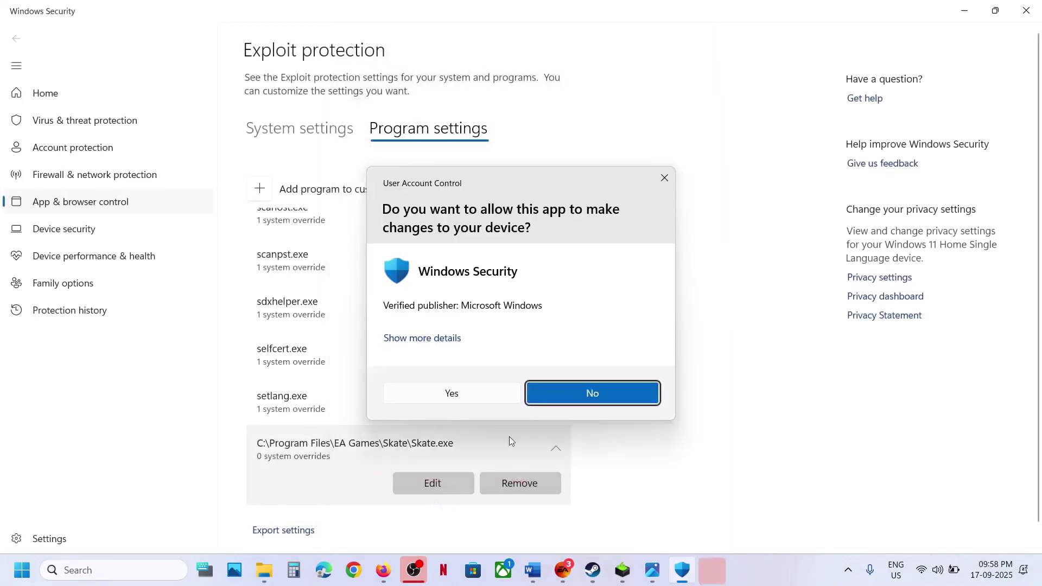
left_click(450, 392)
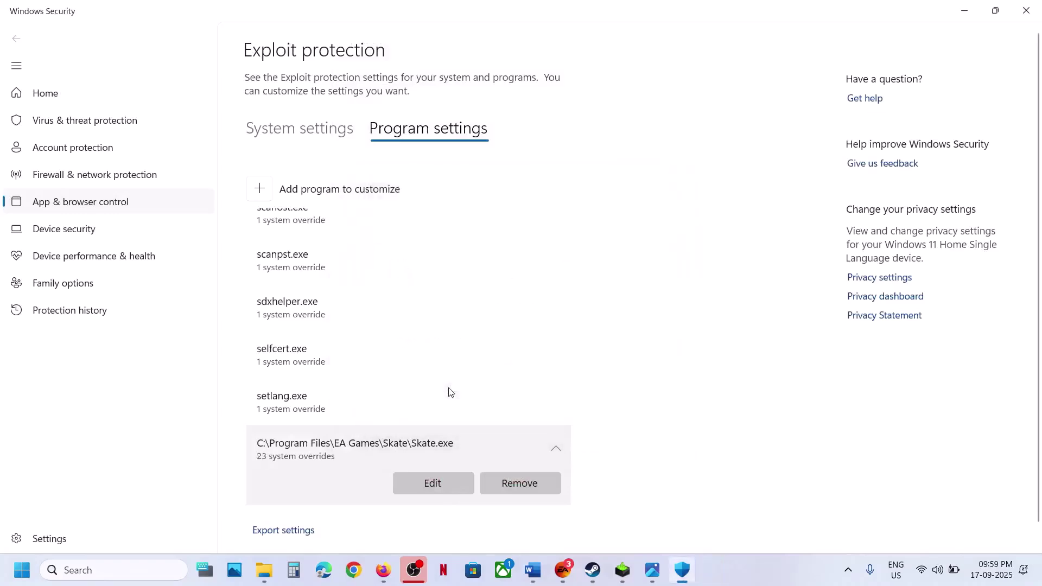
left_click(594, 575)
Open the nvidia.com driver Download link from Step 4 of the Word DX11 notes
left_click(594, 576)
left_click(532, 570)
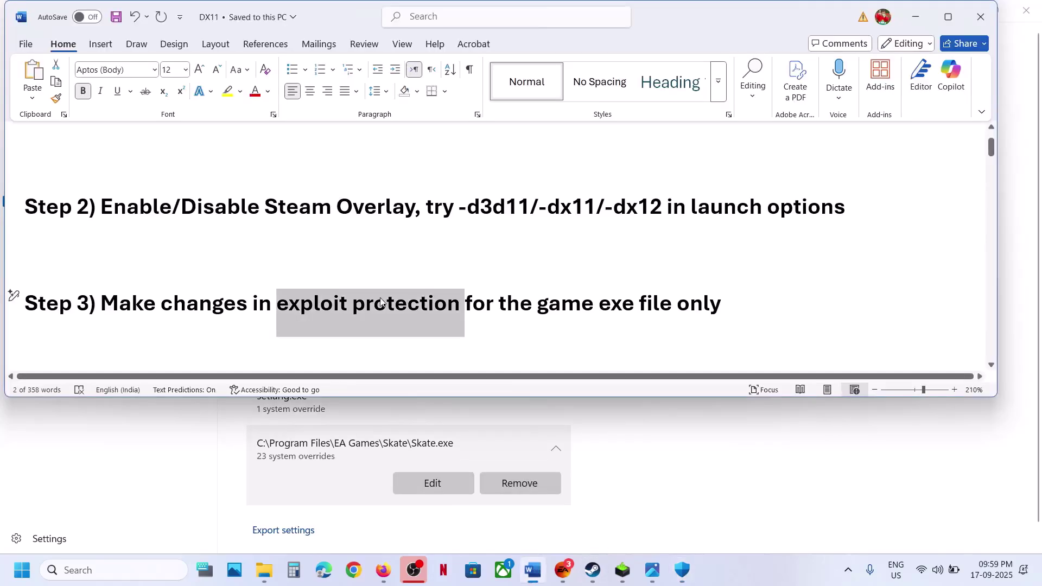
scroll(381, 298, "down", 3)
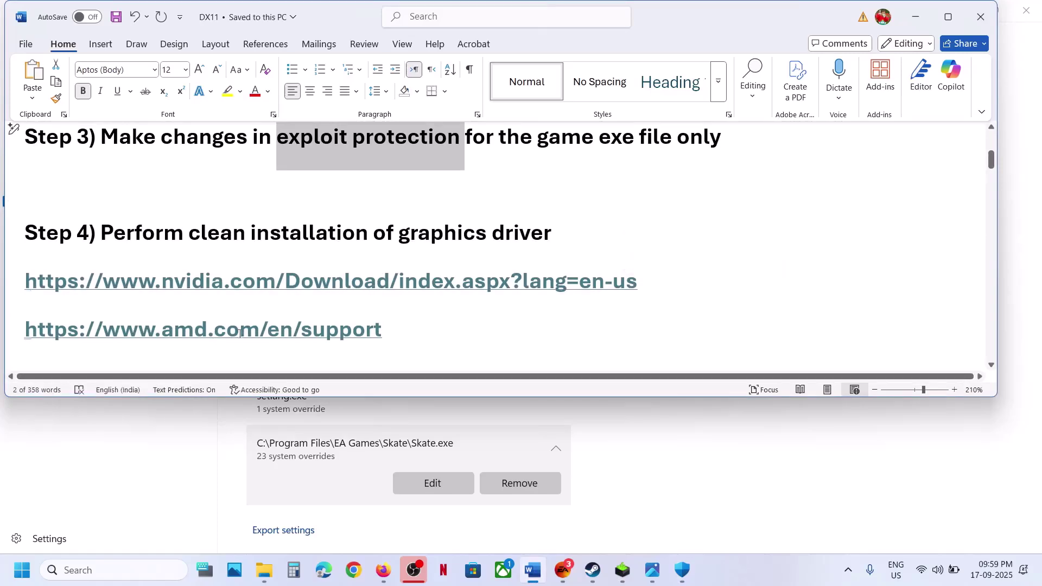
left_click(238, 283, "ctrl")
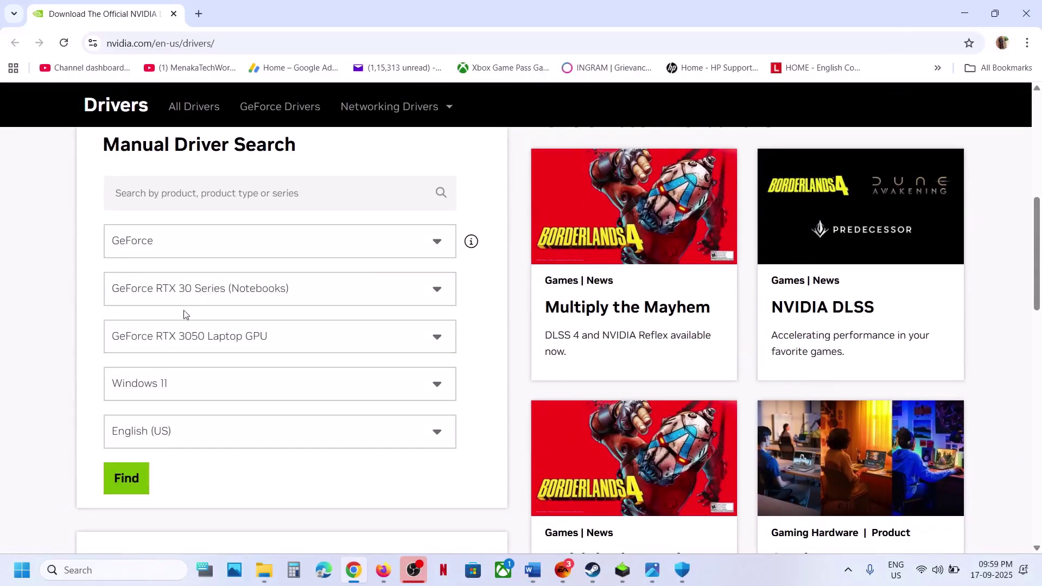
Search drivers for the RTX 3050 Laptop GPU and download Game Ready Driver 581.29 (895.48 MB)
left_click(131, 475)
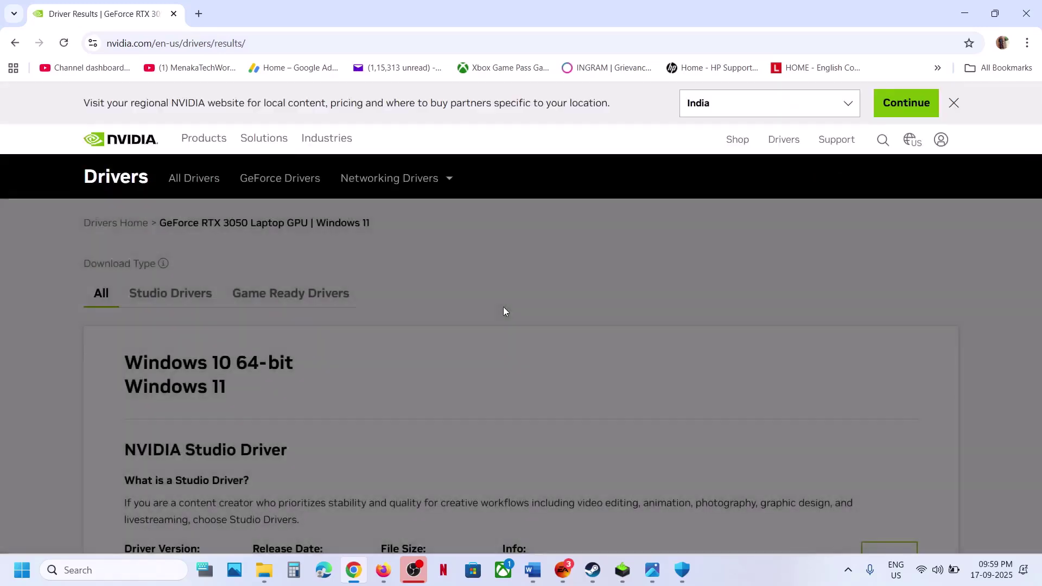
scroll(505, 311, "down", 5)
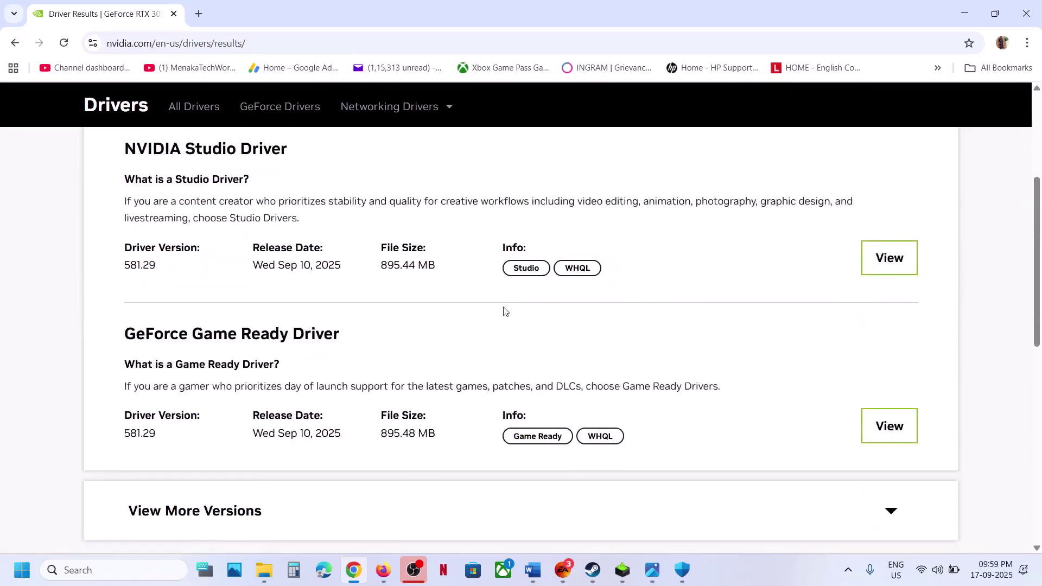
left_click_drag(122, 334, 297, 332)
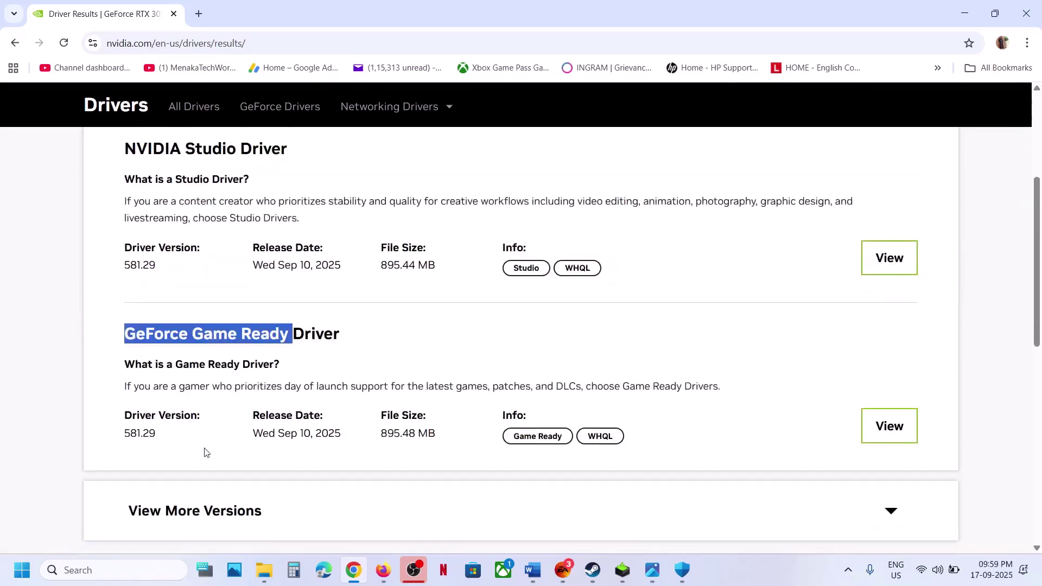
left_click(887, 432)
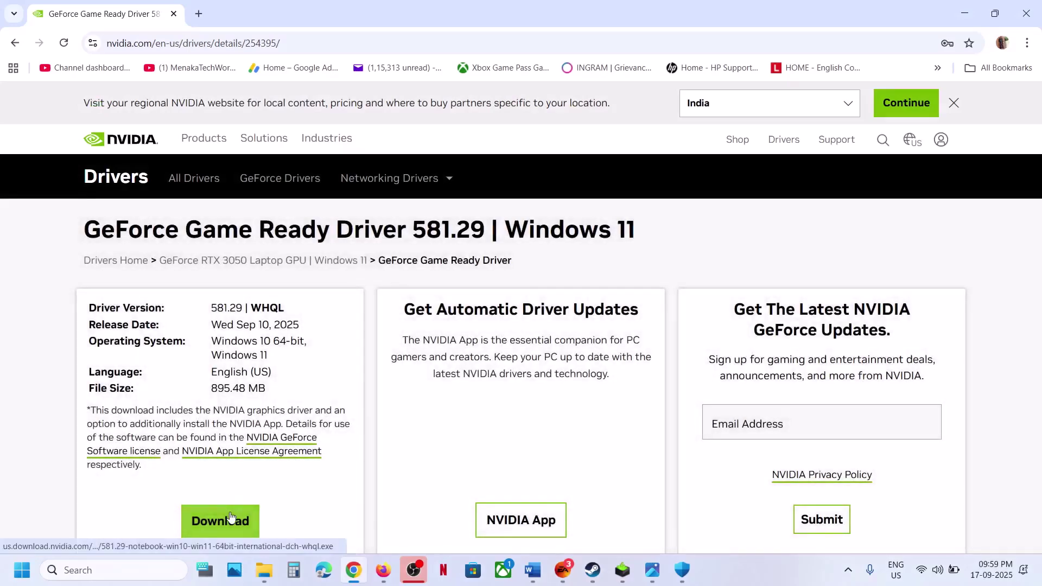
left_click(242, 507)
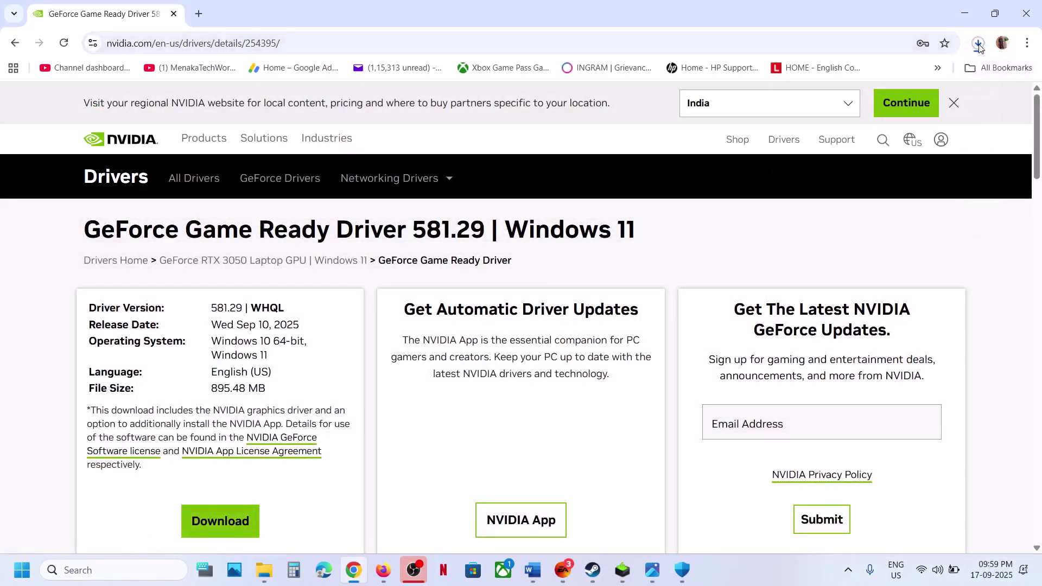
Run the NVIDIA 581.29 installer, accept the licence, and choose Custom with a clean installation
left_click(621, 567)
left_click(557, 407)
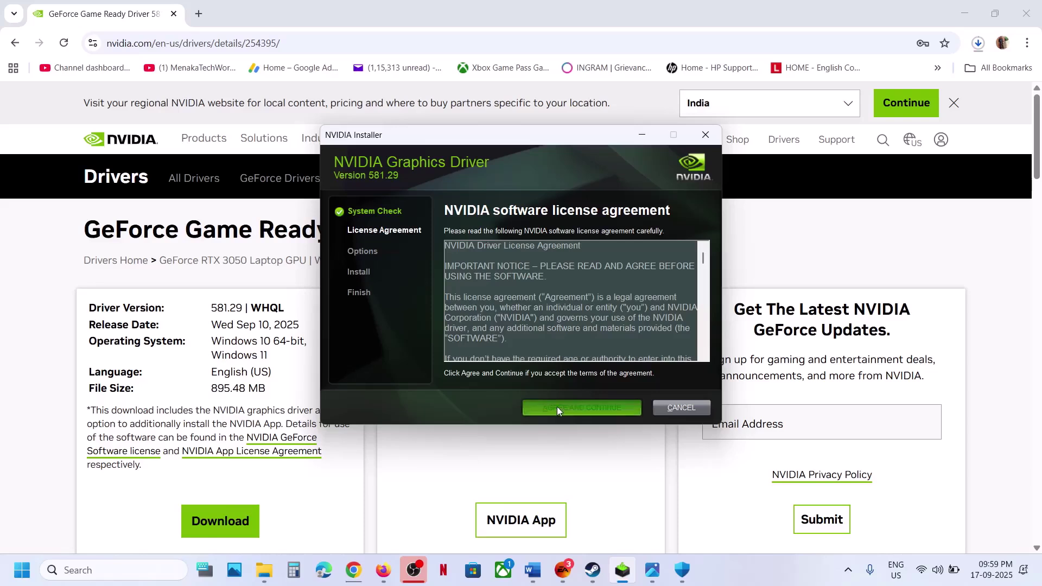
left_click(452, 284)
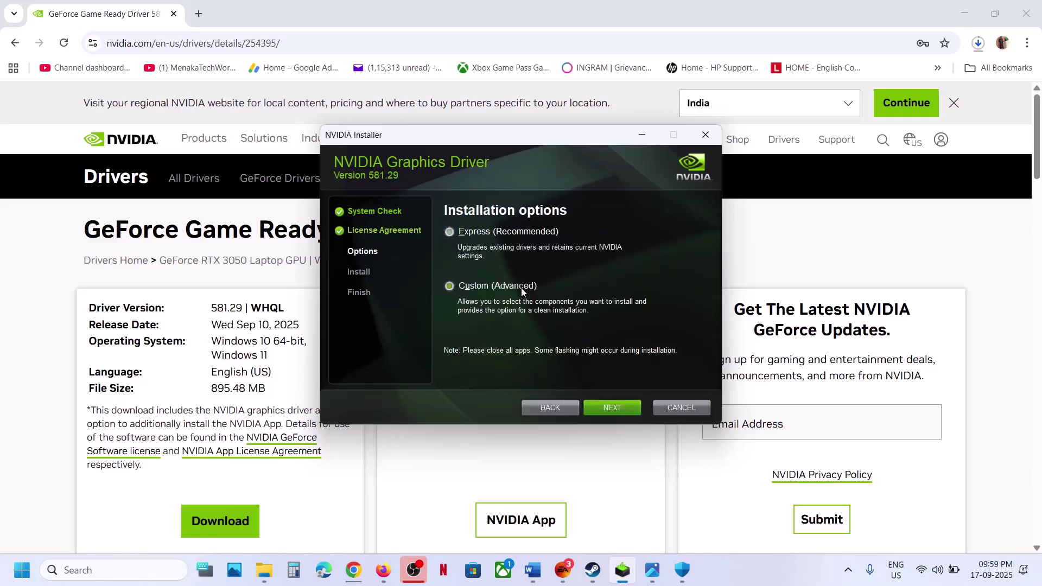
left_click(610, 407)
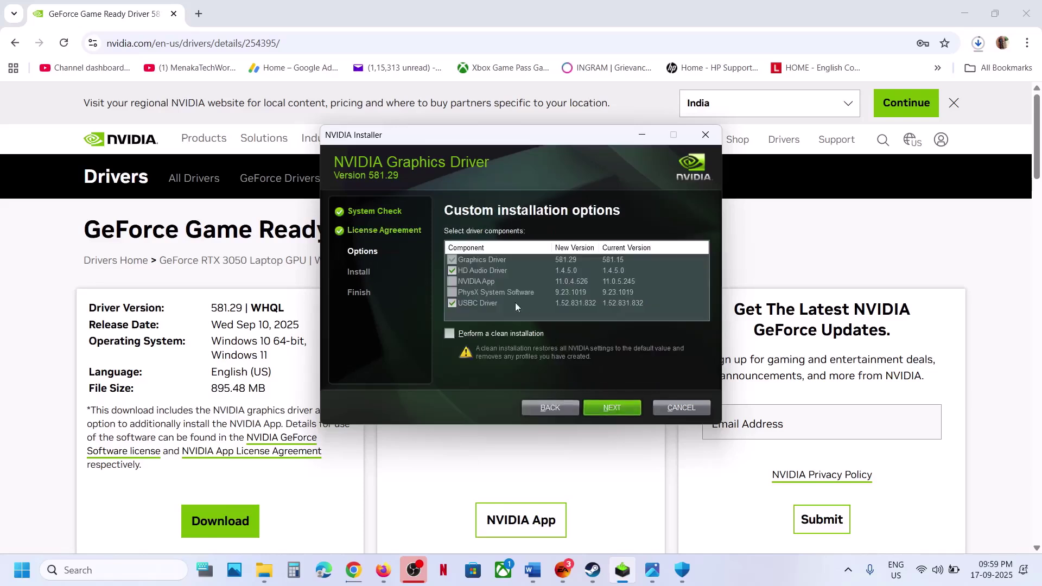
left_click(451, 333)
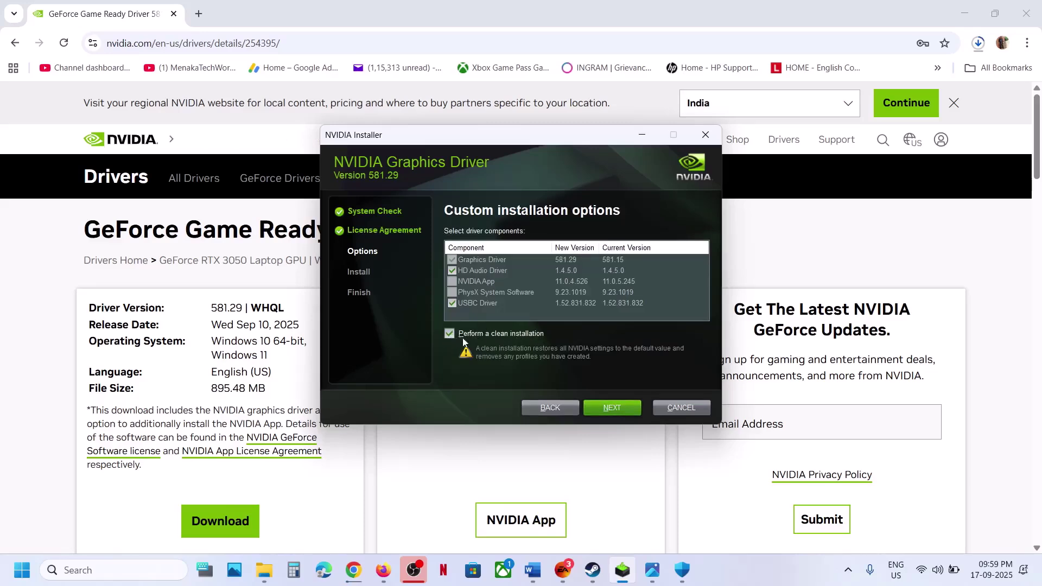
Check the Start menu power options, then dismiss them without restarting
key("super")
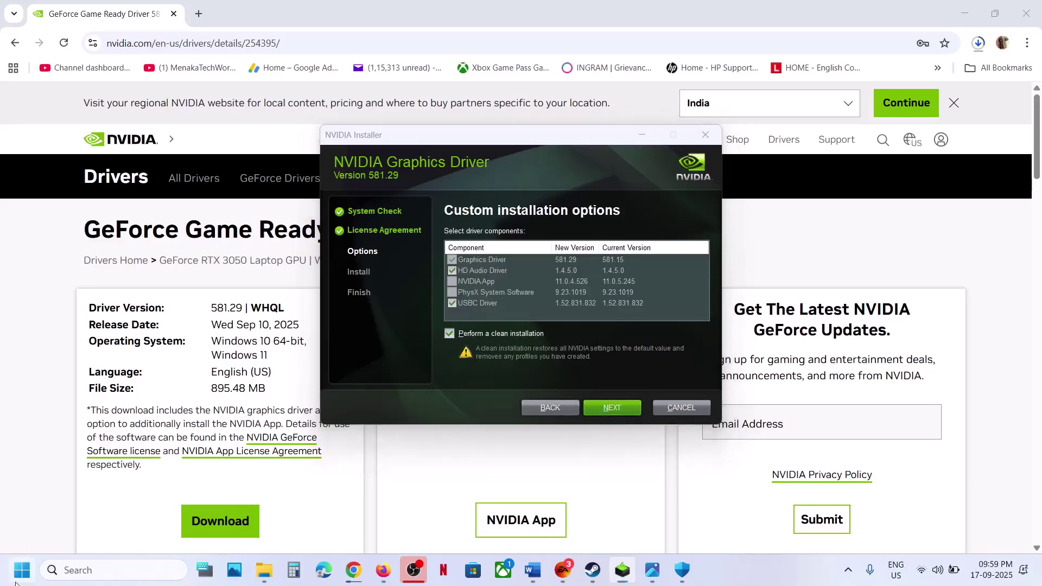
left_click(394, 523)
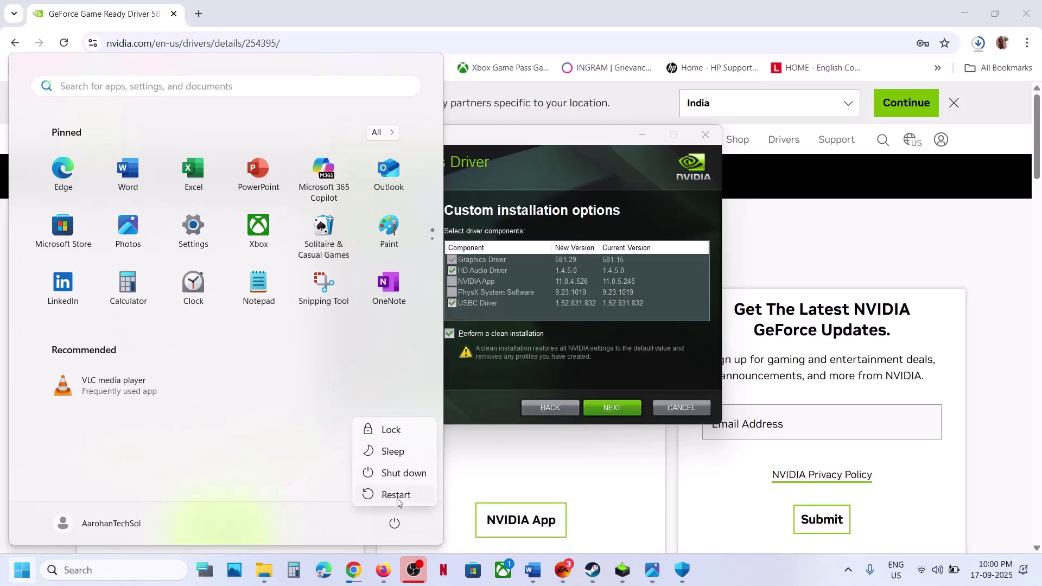
left_click(592, 569)
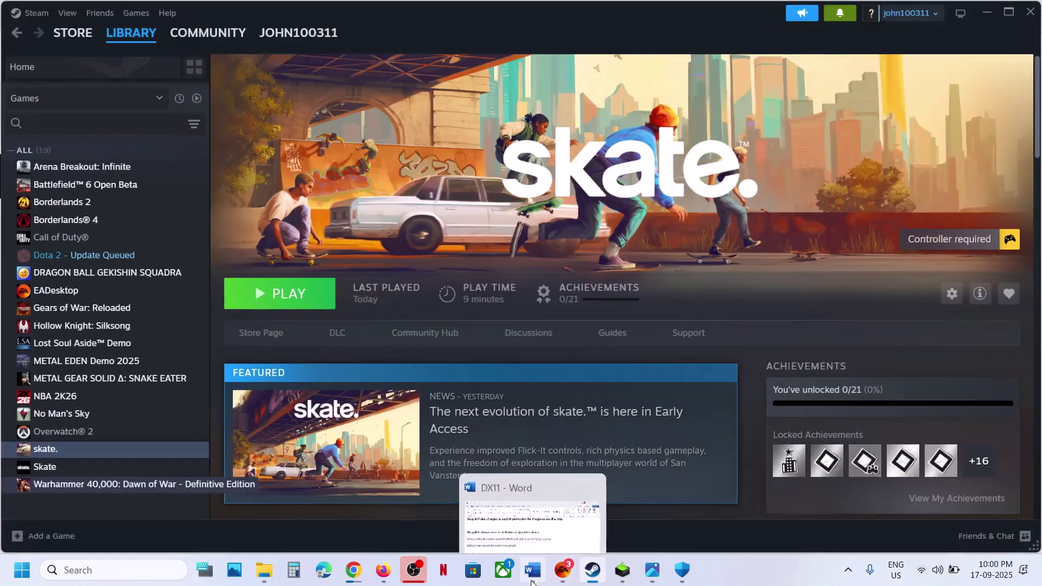
Bring up Step 5 in the Word guide and highlight the word 'graphics'
left_click(532, 570)
scroll(364, 279, "down", 3)
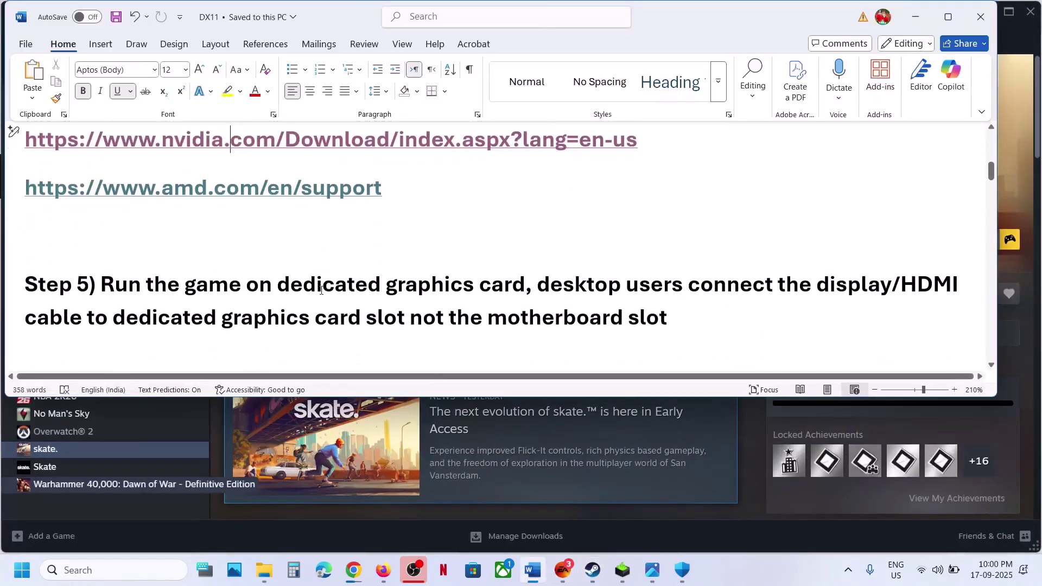
double_click(412, 262)
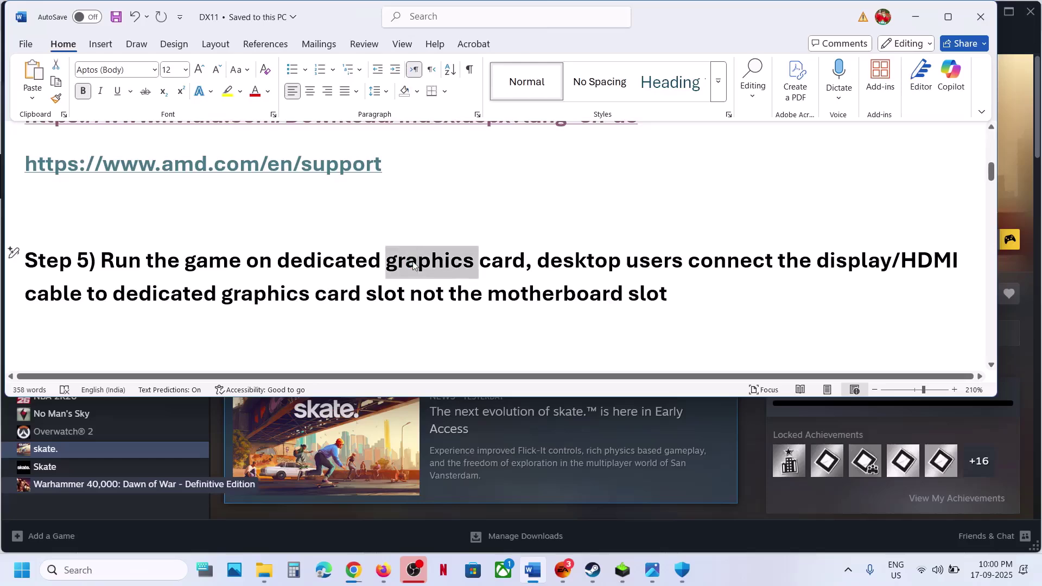
Search 'graphics' in Windows and open the Graphics settings page
left_click(116, 565)
type("graphics")
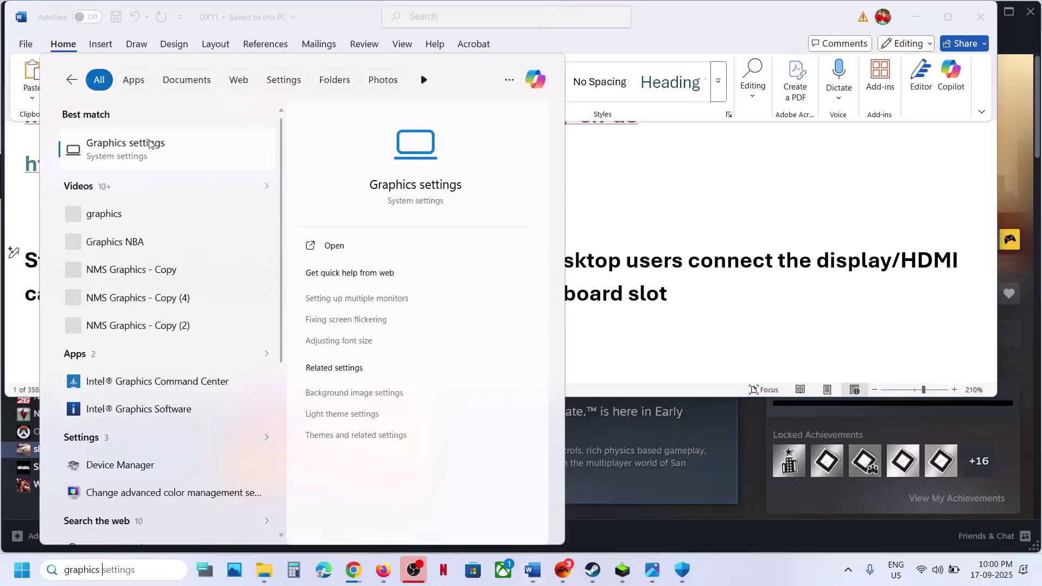
left_click(146, 144)
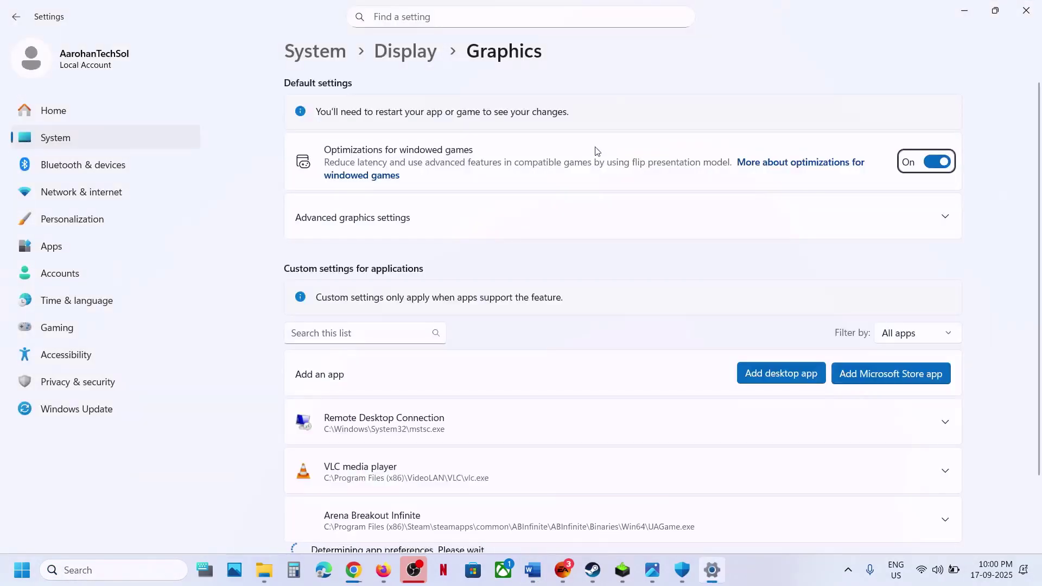
Add the Skate executable from the Steam common games folder to the Graphics app list
left_click(774, 371)
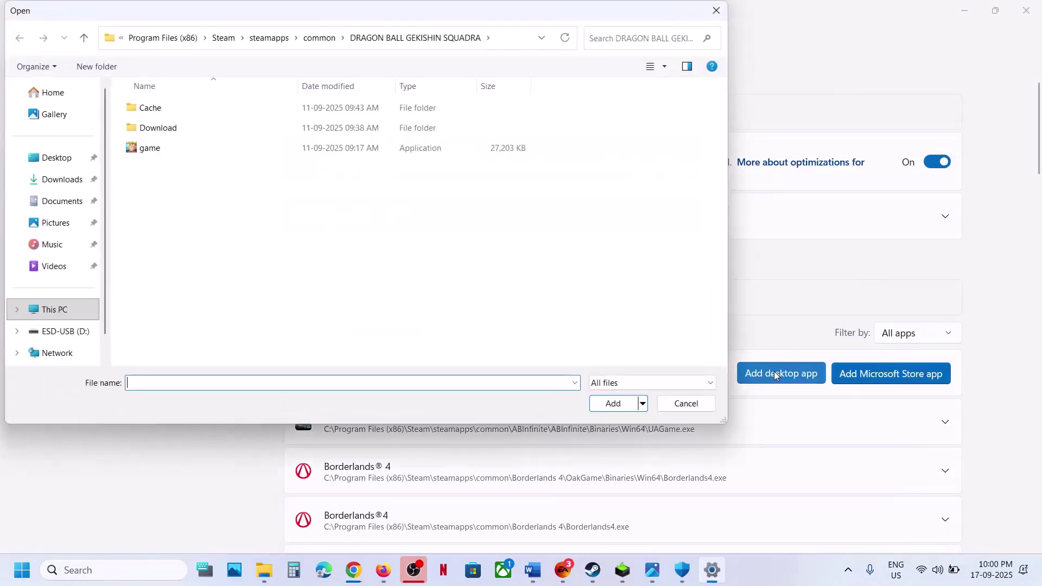
left_click(320, 38)
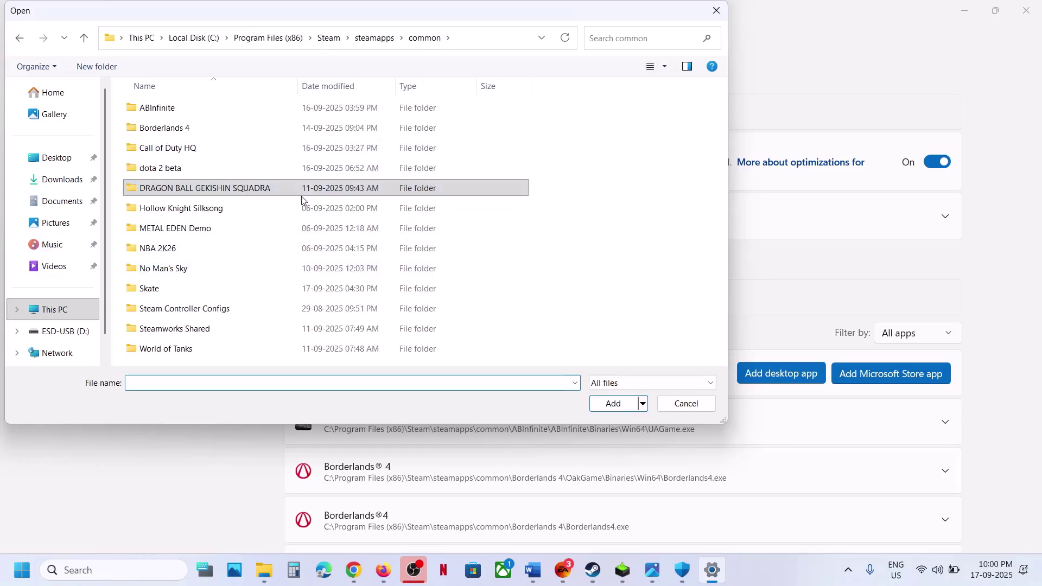
left_click(468, 39)
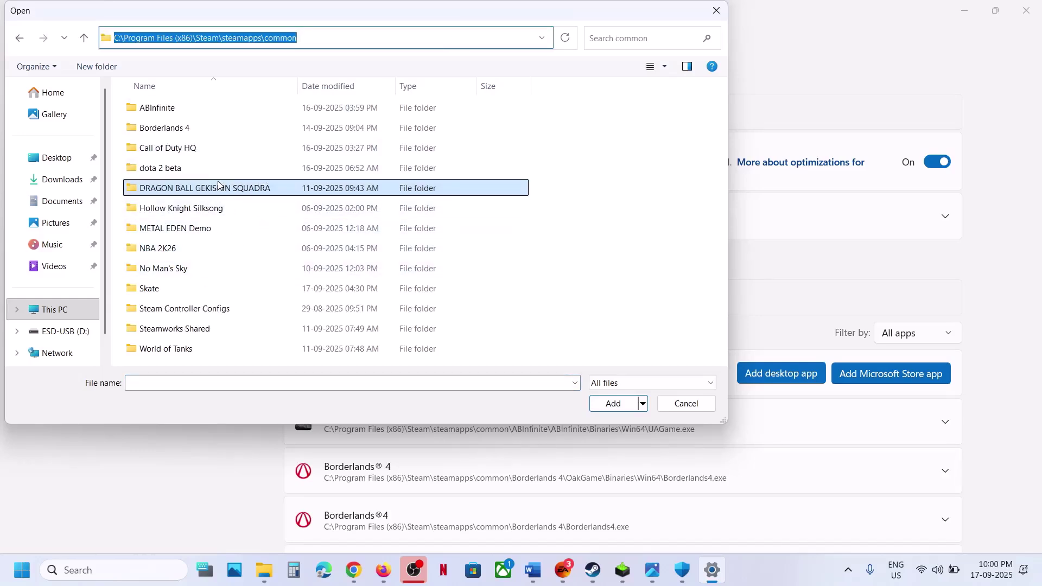
double_click(155, 292)
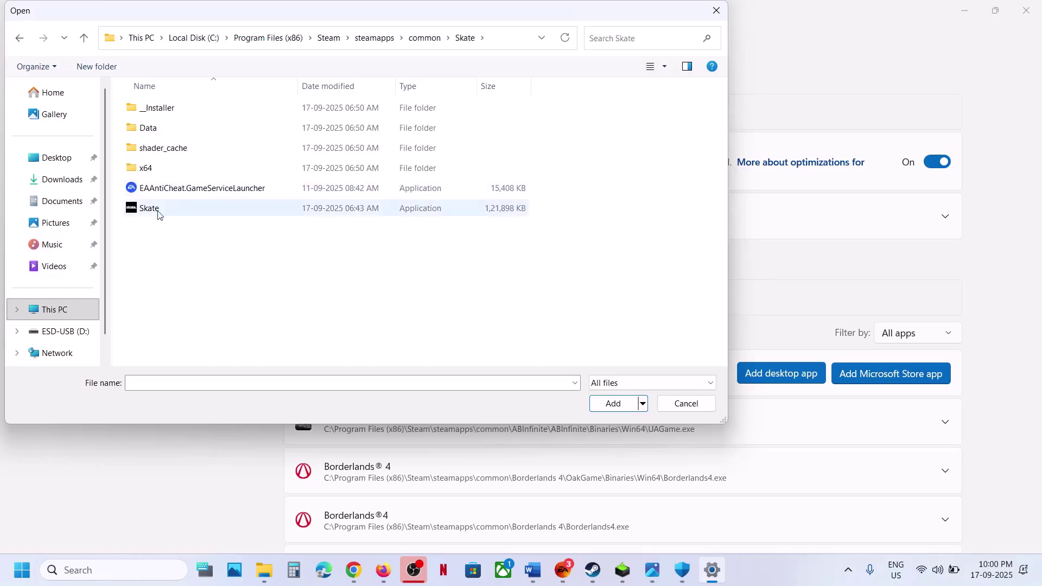
left_click(159, 215)
left_click(614, 404)
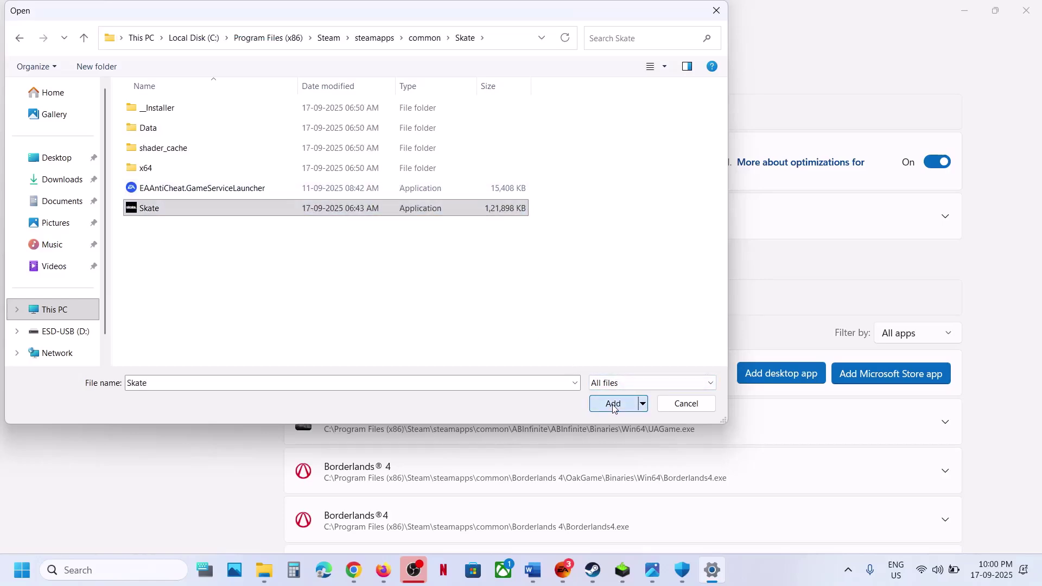
Set skate.™'s GPU preference to High Performance (NVIDIA GeForce RTX 3050 Laptop GPU) and close Settings
scroll(613, 409, "down", 3)
scroll(613, 409, "down", 20)
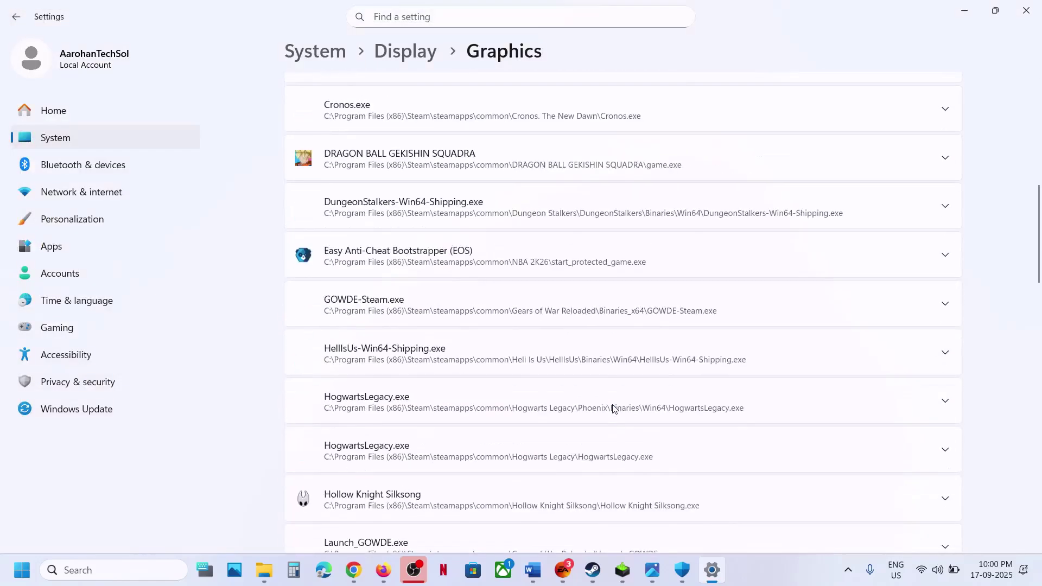
scroll(614, 408, "down", 15)
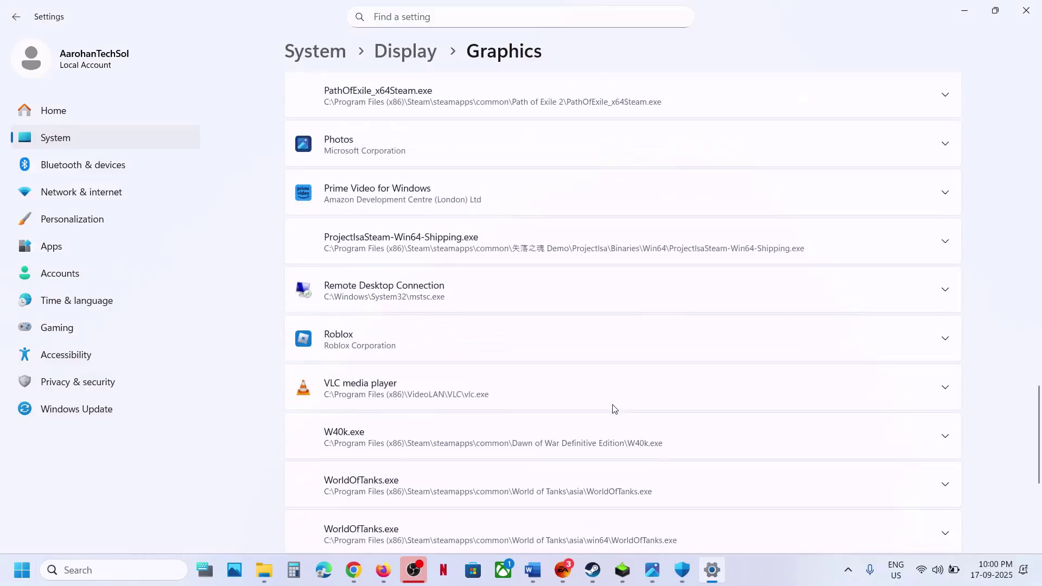
left_click(472, 442)
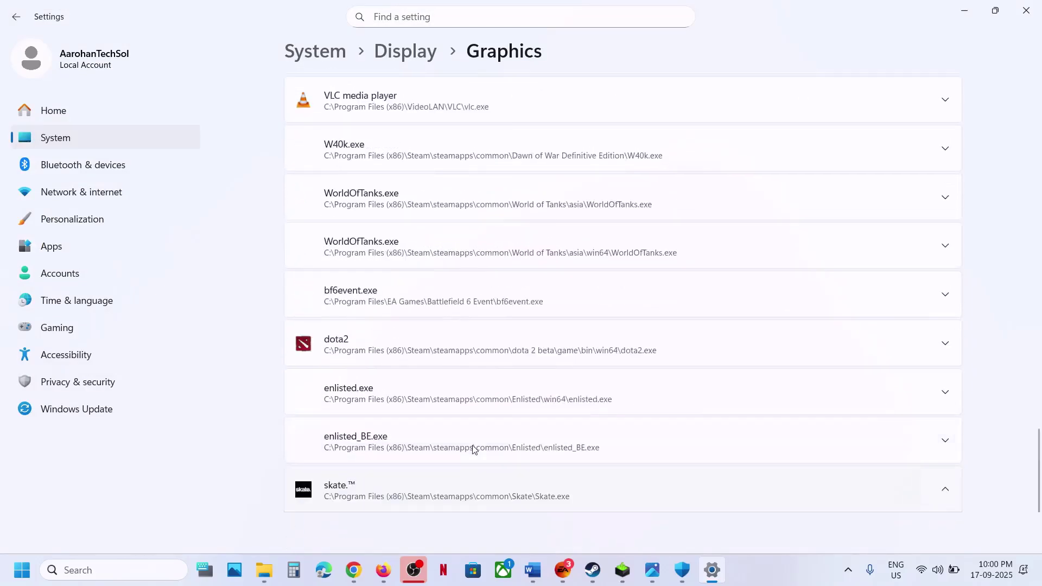
scroll(719, 407, "down", 2)
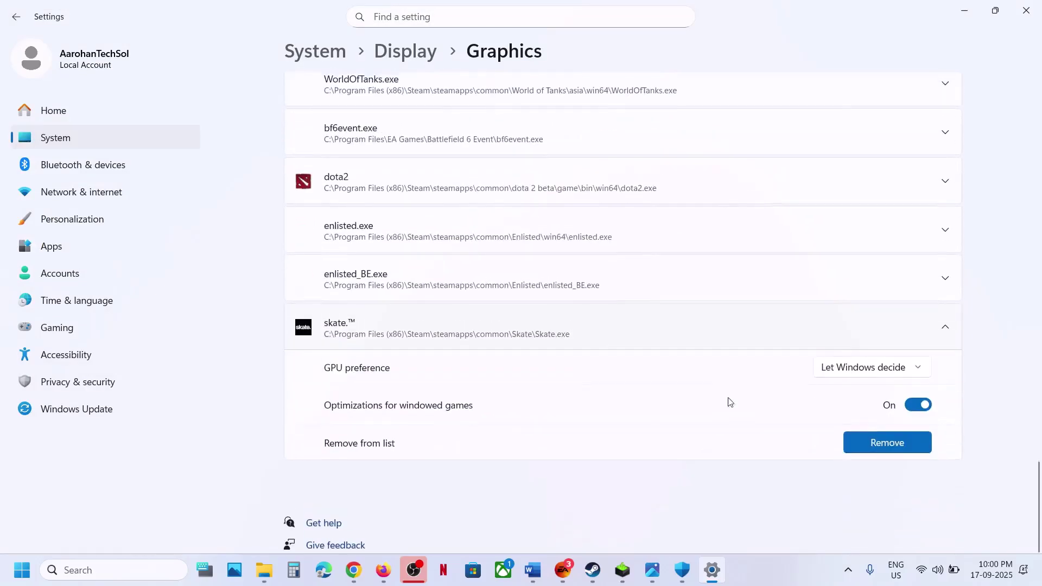
left_click(866, 368)
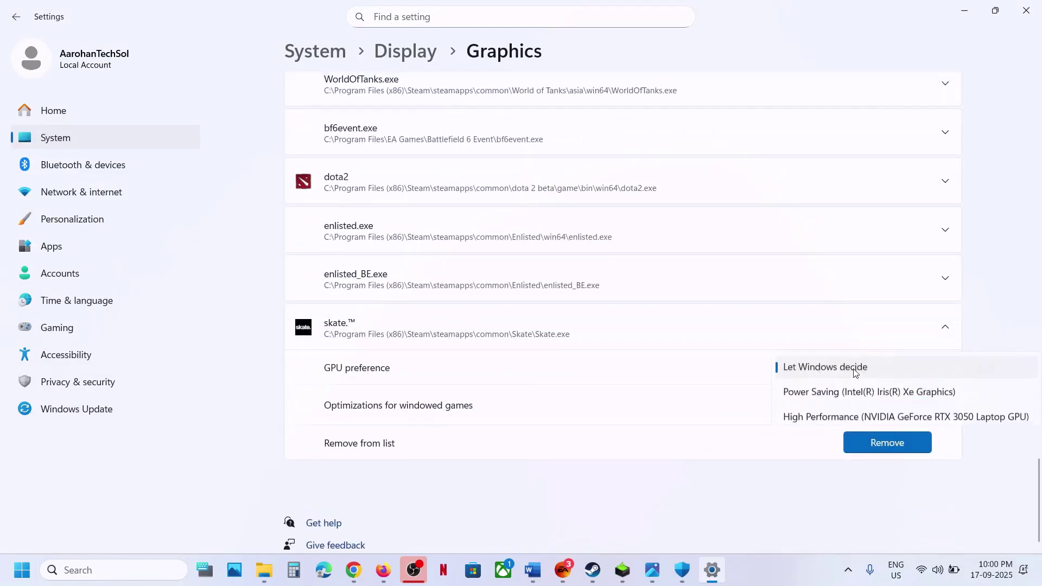
left_click(870, 418)
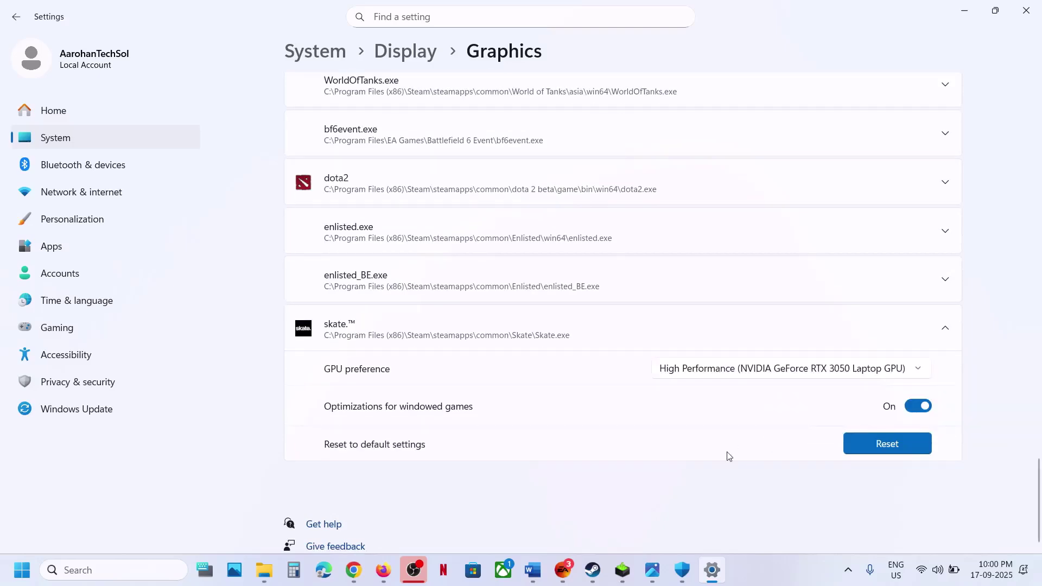
left_click(1026, 11)
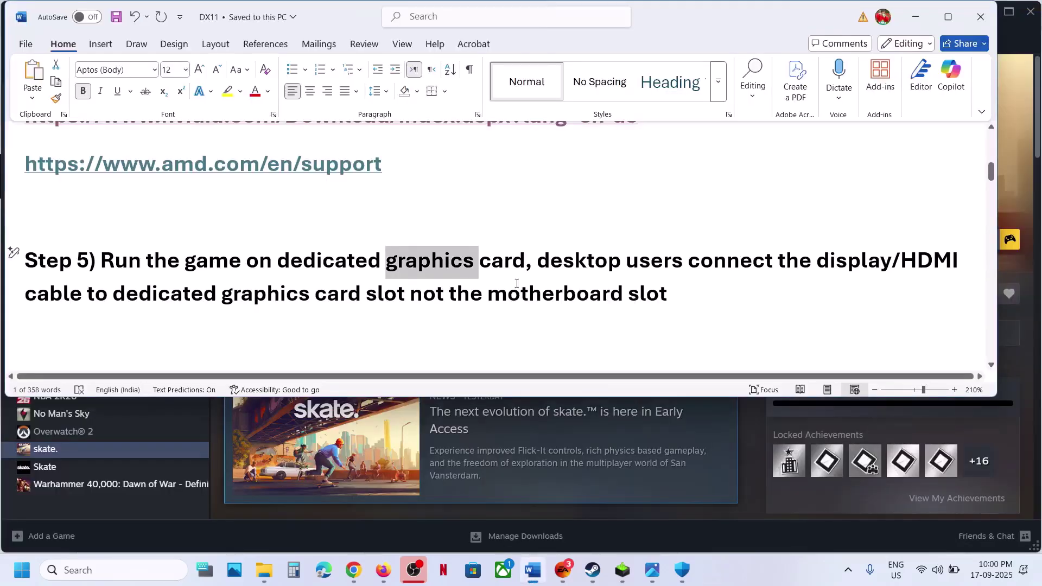
Highlight Step 5's desktop and HDMI advice and Step 6's rollback note, then return to Chrome
left_click_drag(535, 261, 124, 315)
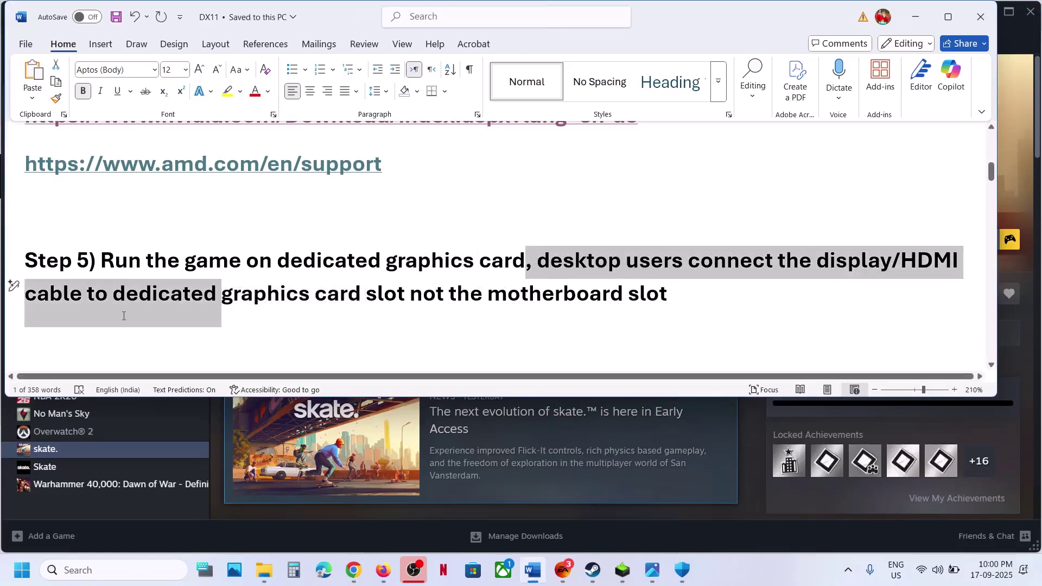
left_click_drag(211, 308, 625, 295)
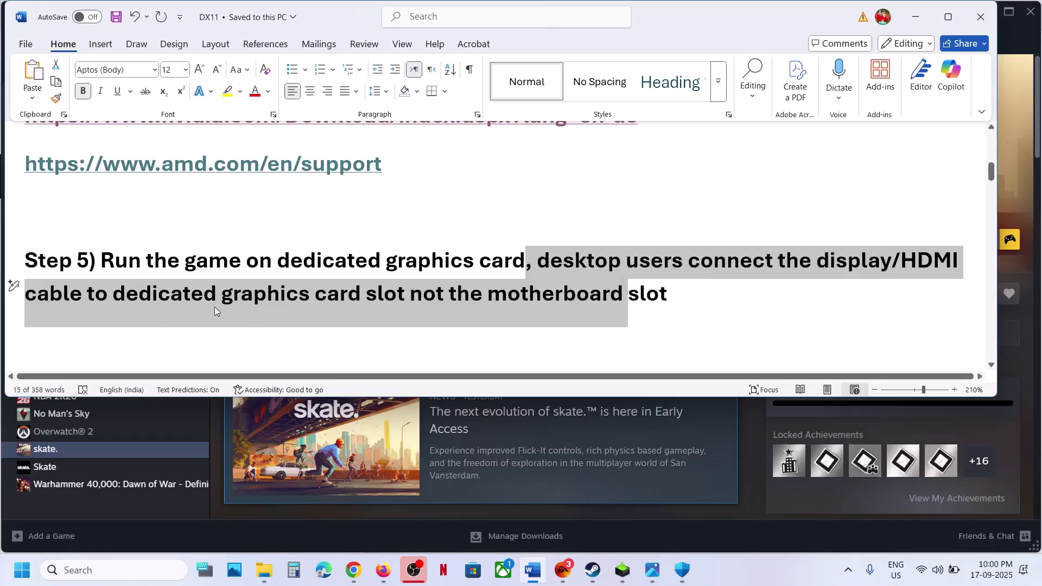
scroll(216, 310, "down", 3)
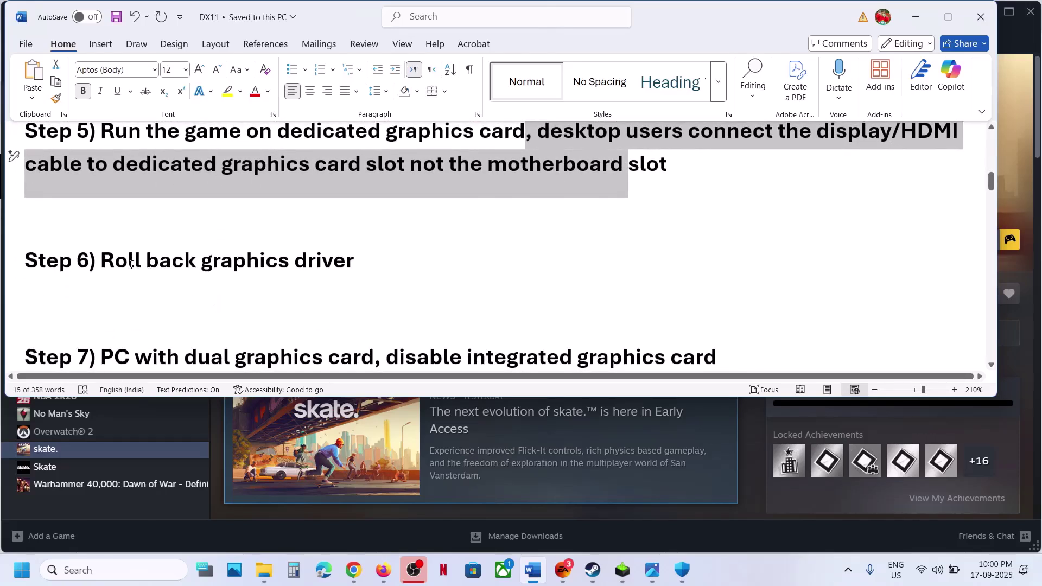
left_click_drag(131, 265, 379, 244)
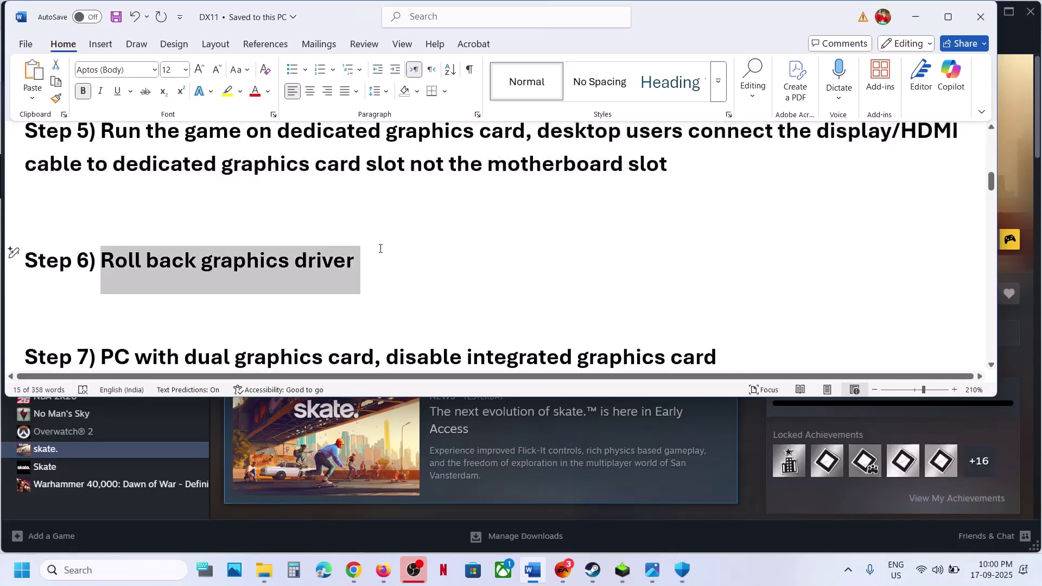
left_click(355, 568)
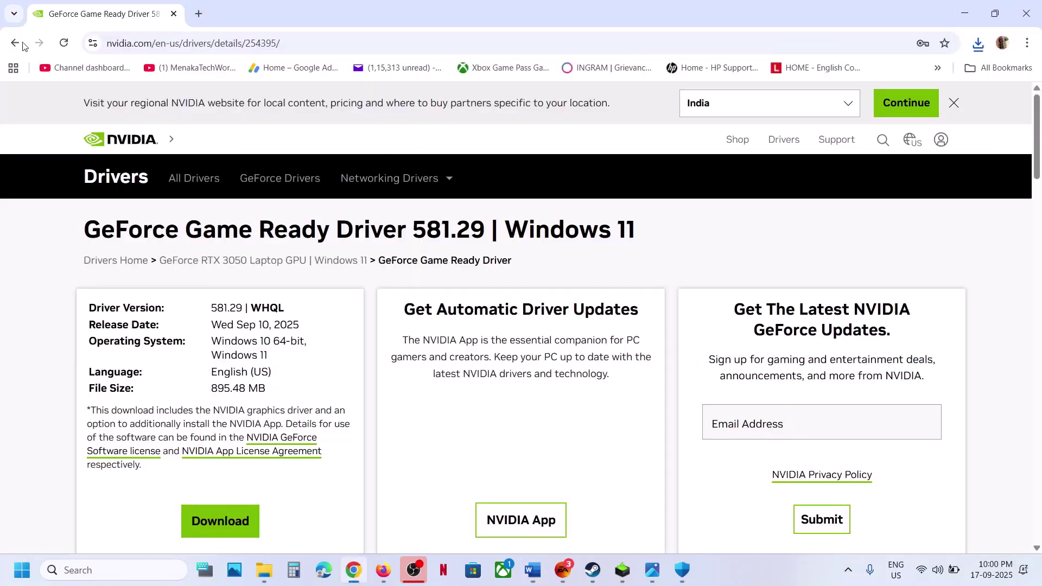
Return to the driver results and expand the list of older driver versions
left_click(16, 43)
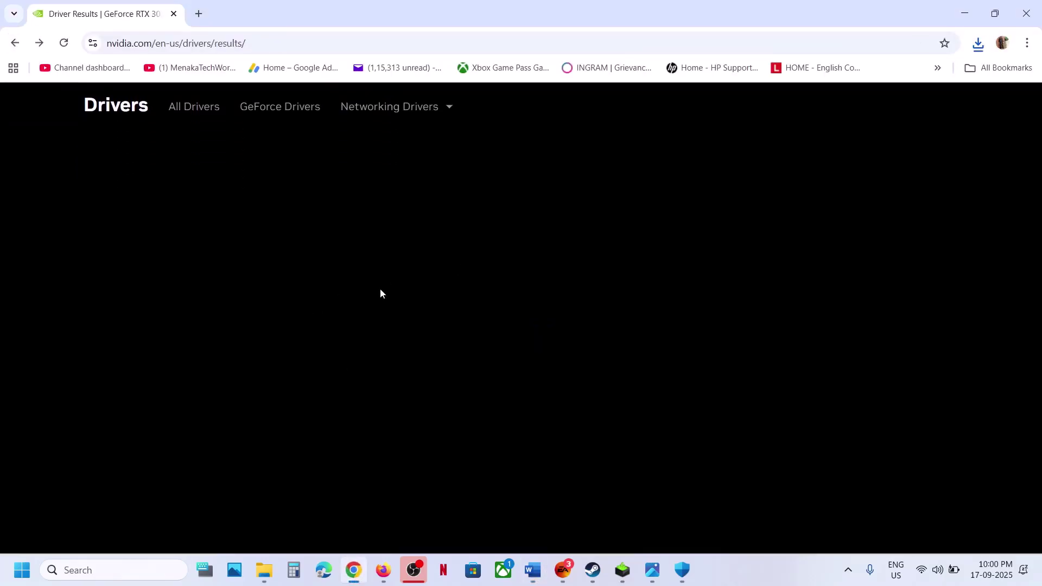
scroll(380, 294, "down", 2)
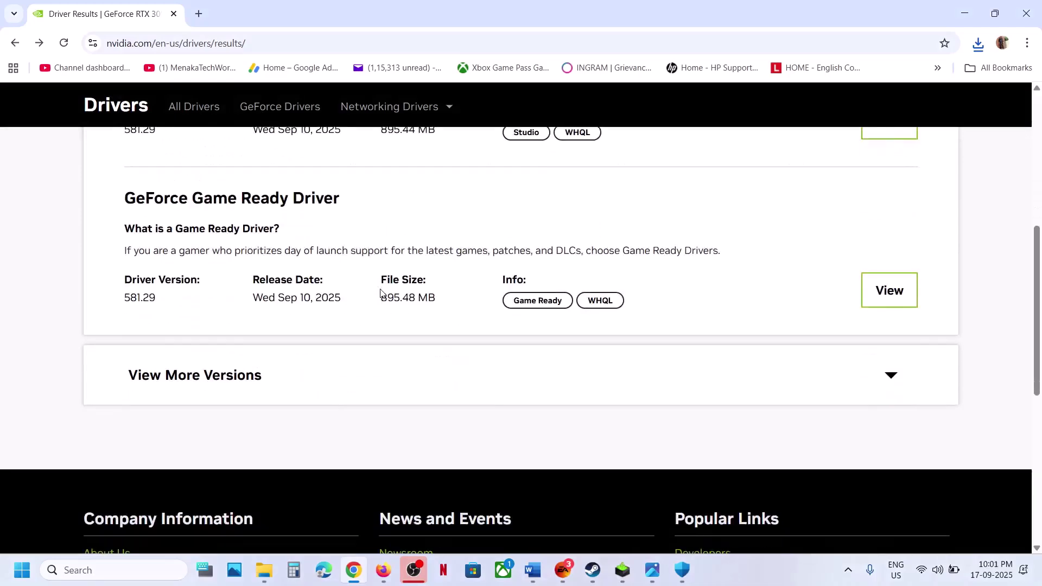
left_click(190, 374)
scroll(190, 371, "down", 4)
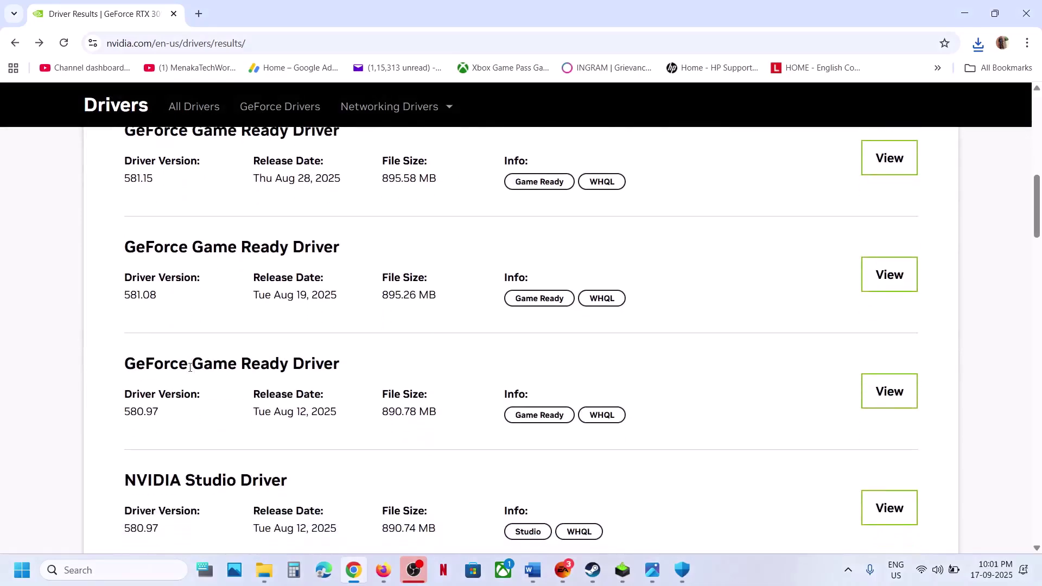
scroll(177, 370, "up", 3)
scroll(171, 340, "down", 2)
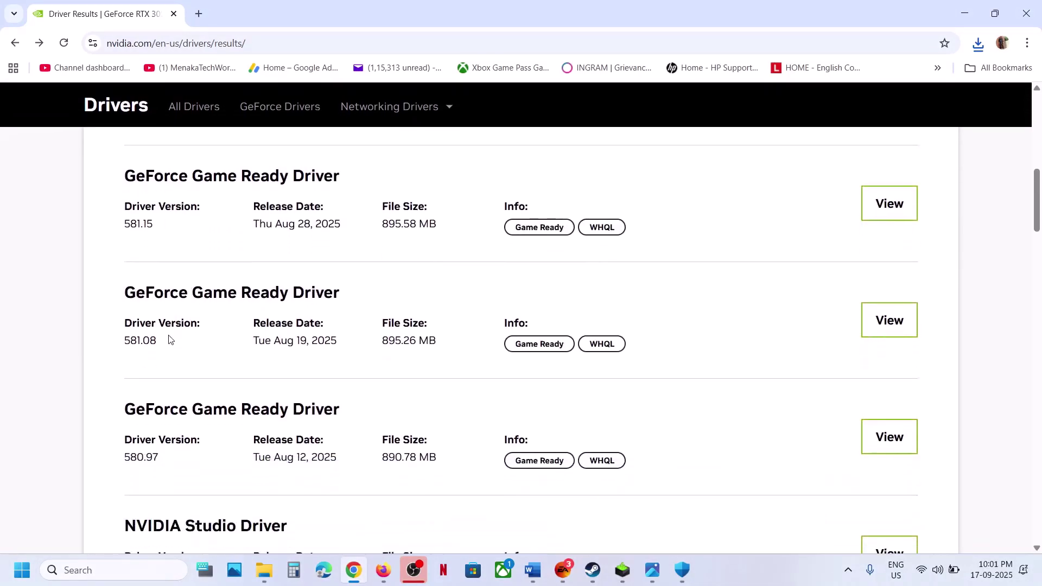
Open the Game Ready Driver 581.08 details page and bring the NVIDIA installer back up
left_click_drag(128, 223, 153, 223)
left_click_drag(128, 341, 157, 342)
scroll(175, 345, "down", 2)
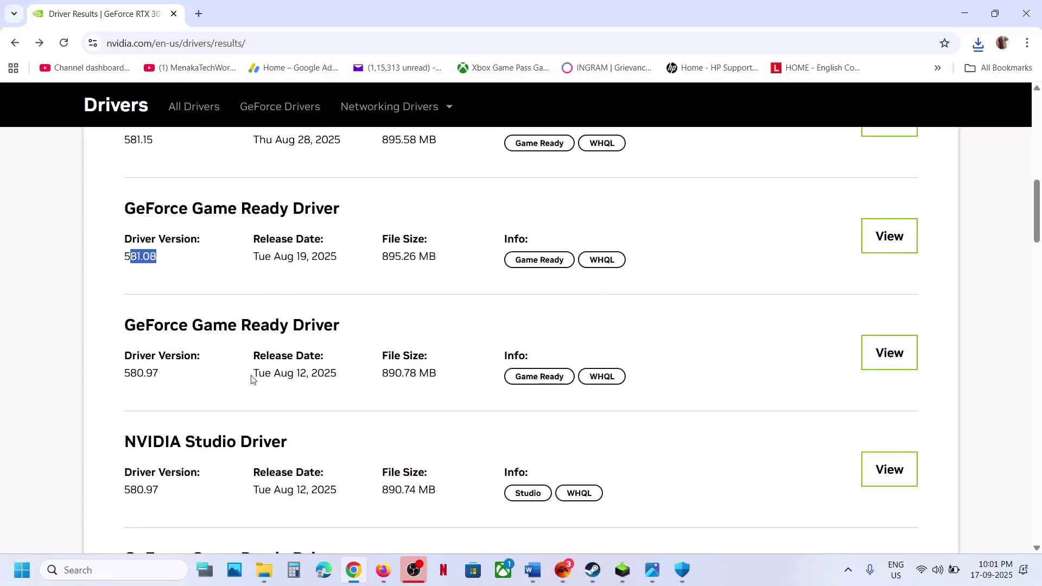
left_click(884, 242)
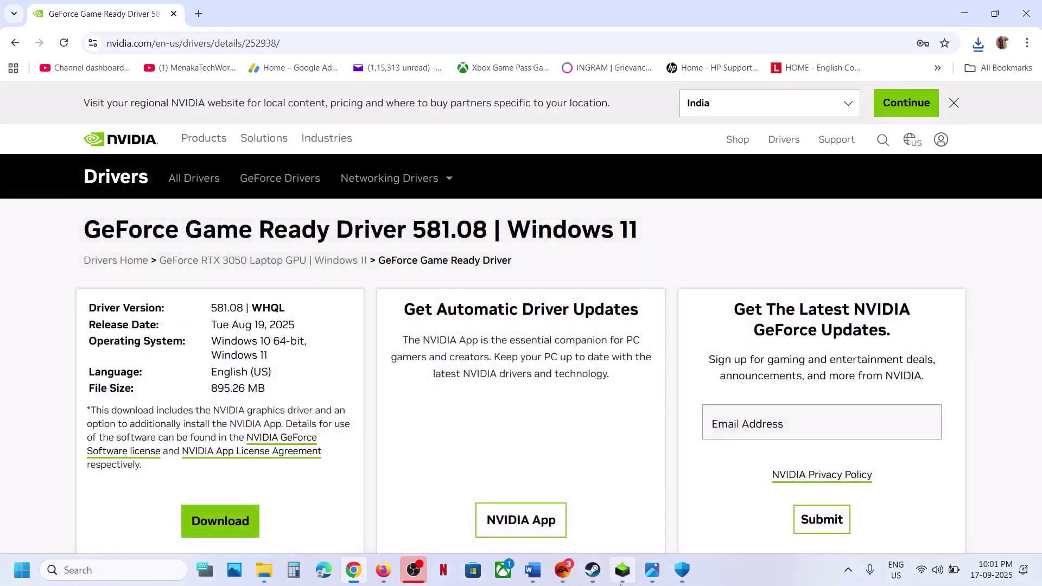
mouse_move(623, 569)
left_click(653, 531)
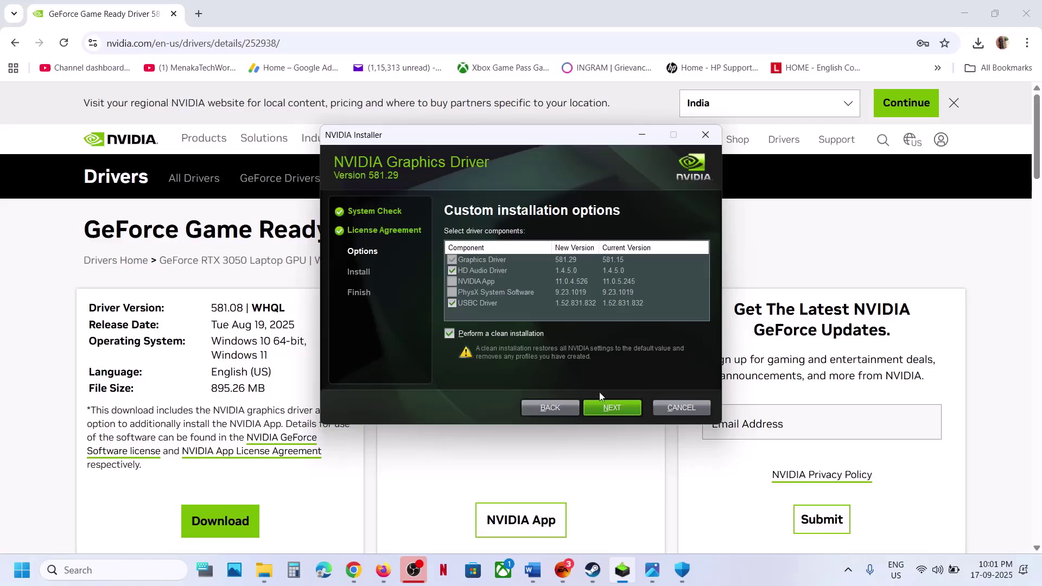
Highlight 'disable integrated graphics card' in Step 7, then open the Start button's quick-access menu
left_click(533, 569)
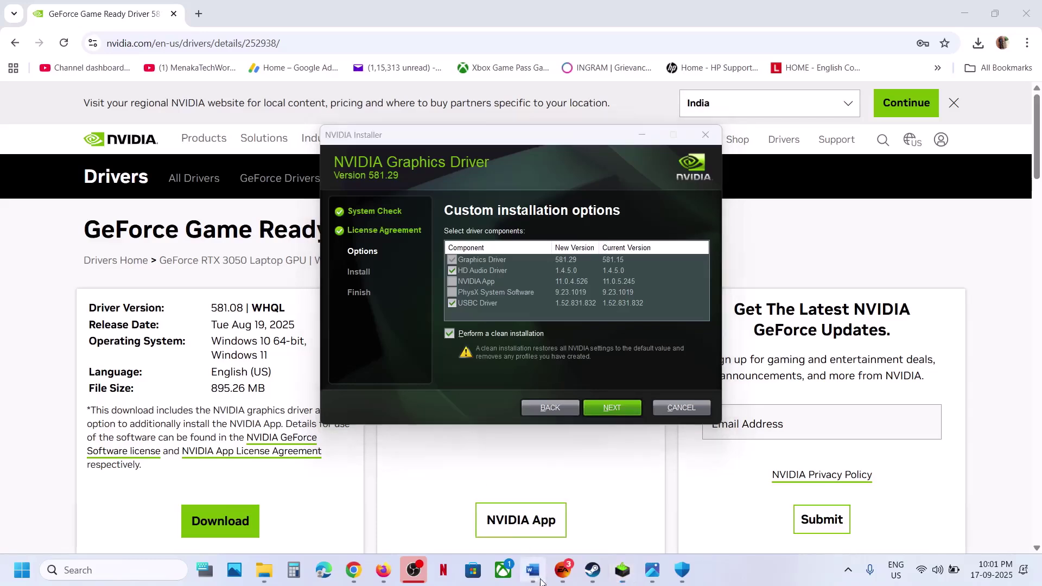
scroll(330, 239, "down", 3)
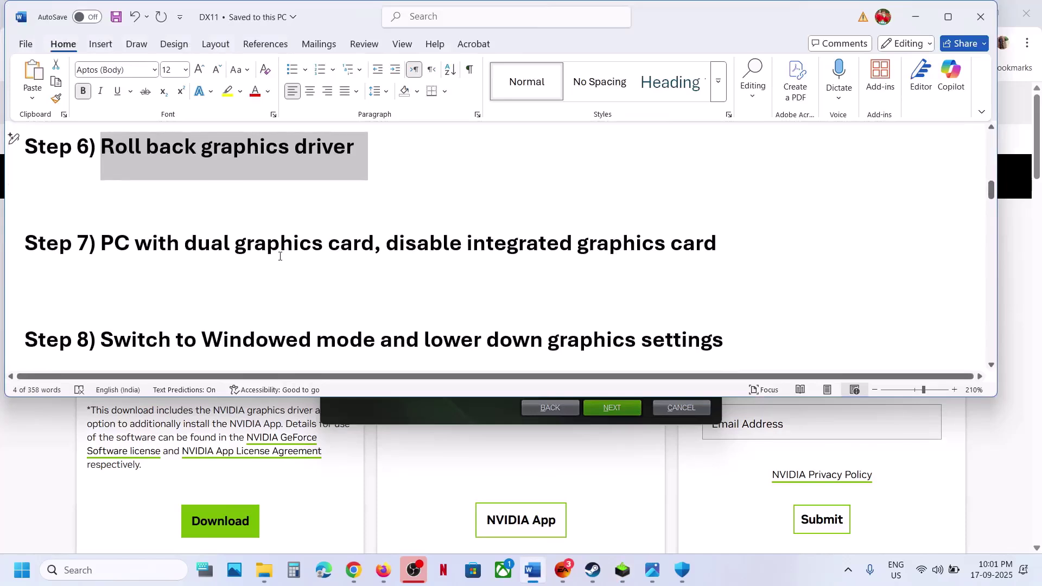
scroll(282, 258, "up", 1)
left_click_drag(226, 269, 26, 266)
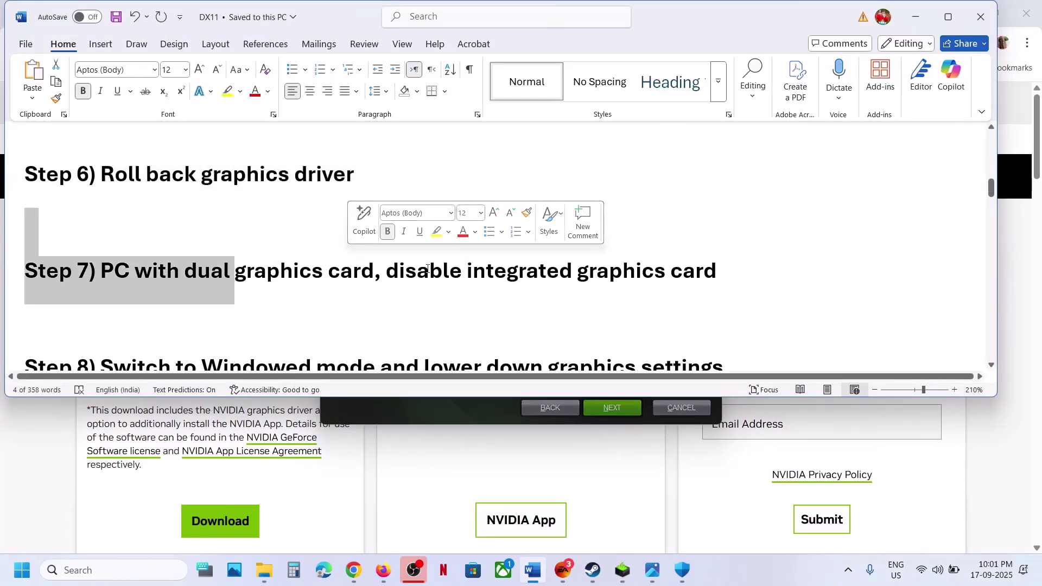
left_click_drag(426, 270, 684, 269)
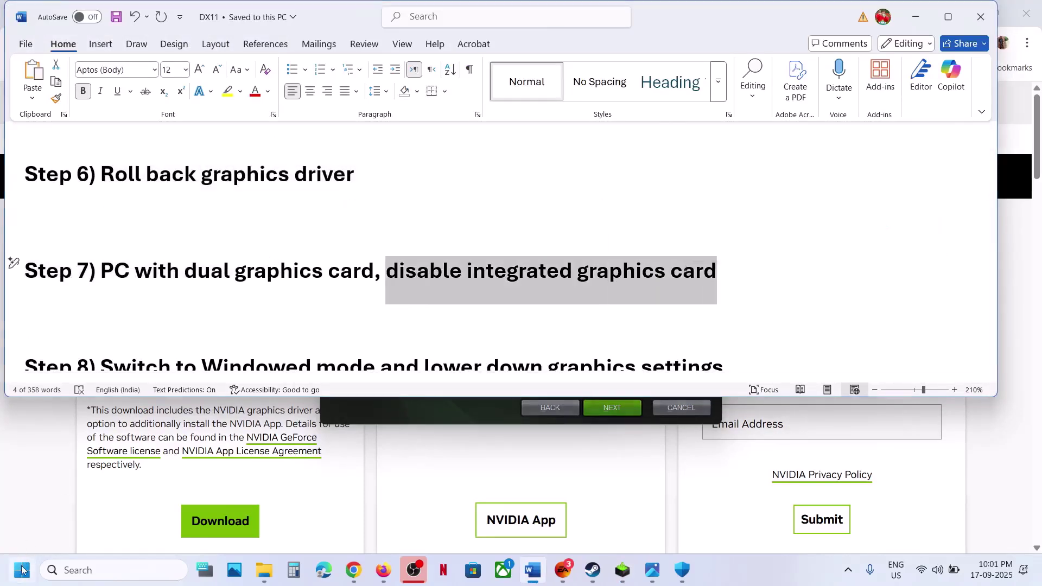
right_click(24, 569)
left_click(77, 267)
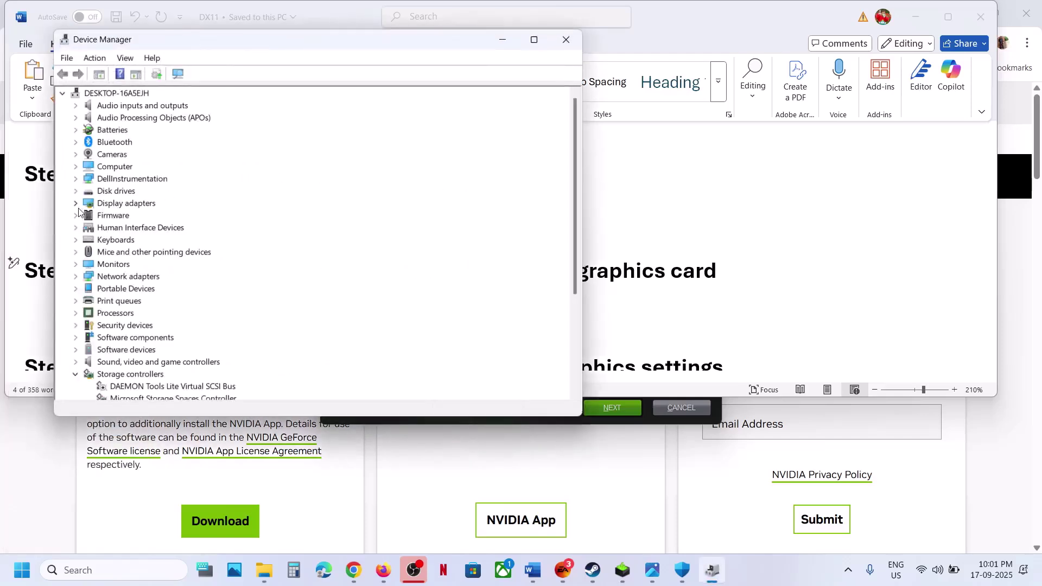
left_click(76, 204)
left_click(158, 216)
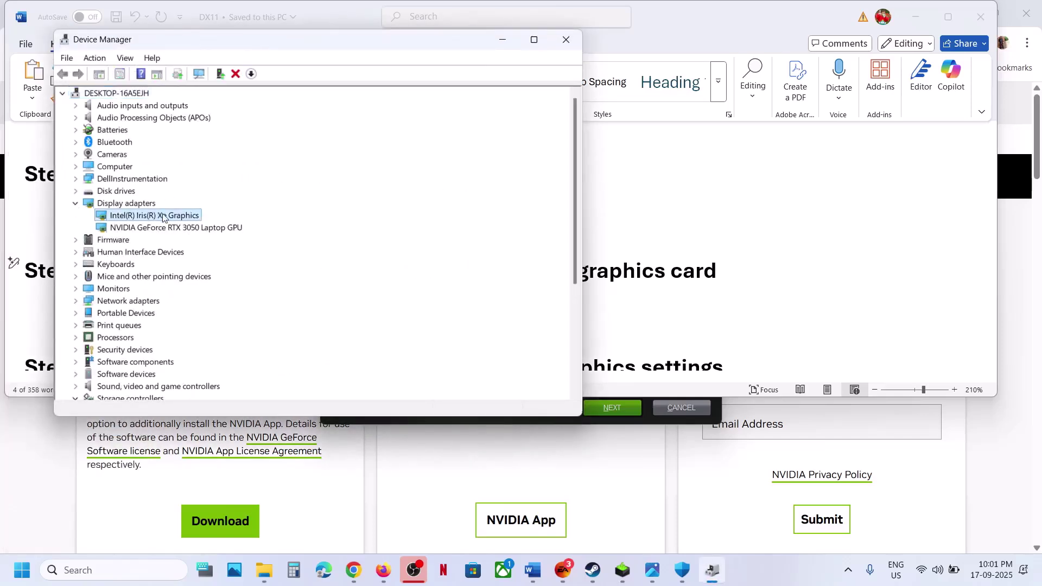
left_click(172, 228)
left_click(145, 216)
right_click(137, 220)
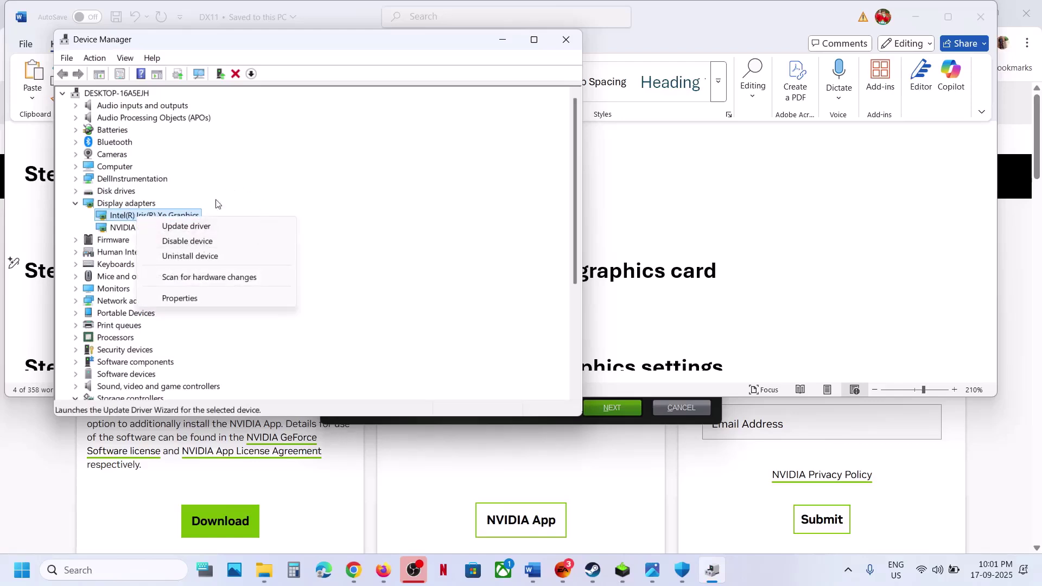
left_click(262, 182)
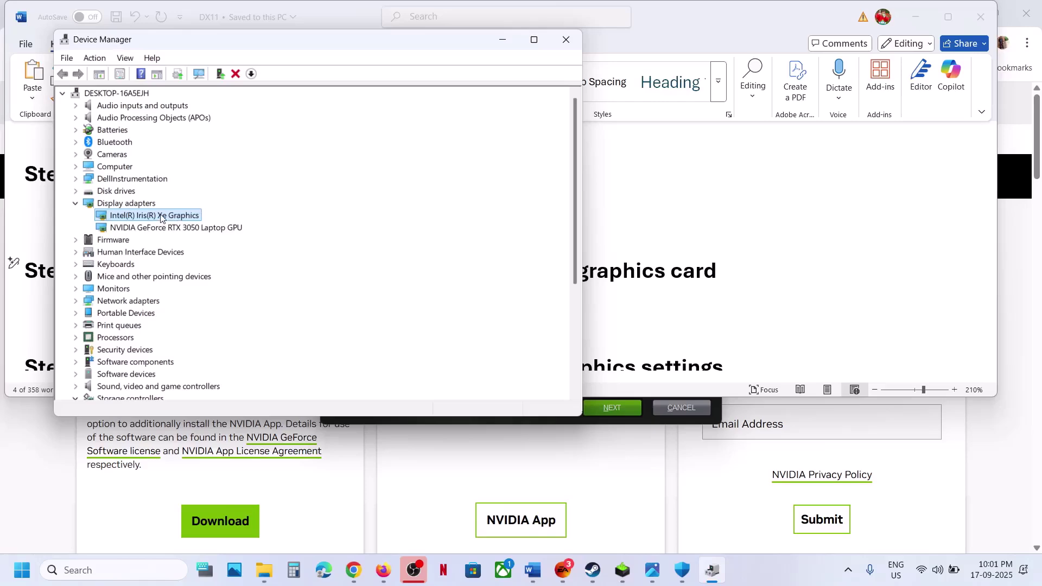
Close Device Manager, highlight Step 8's windowed-mode and lower-settings tips, and open Step 9's DirectX link
left_click(566, 39)
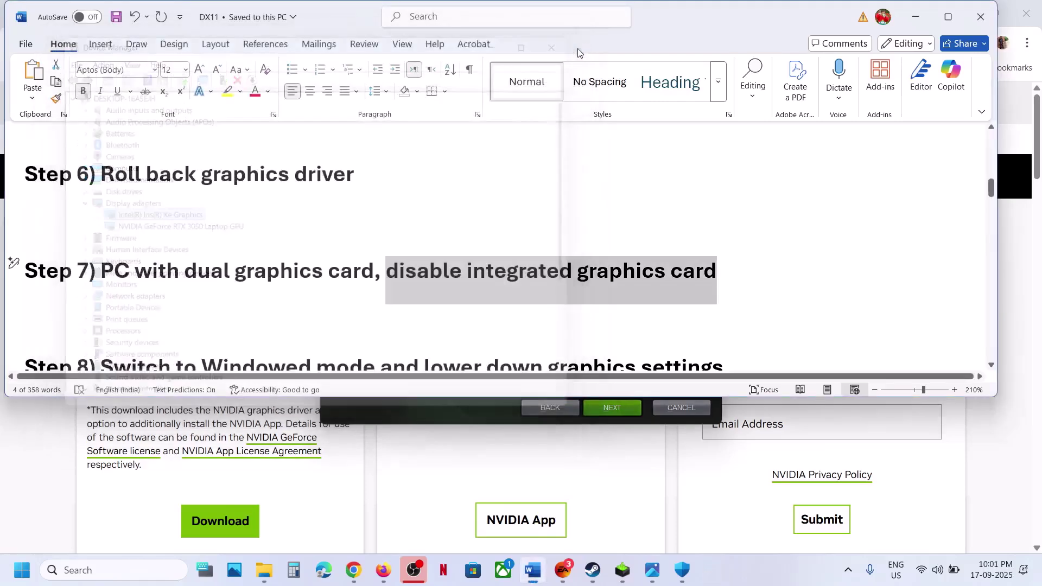
scroll(434, 266, "down", 3)
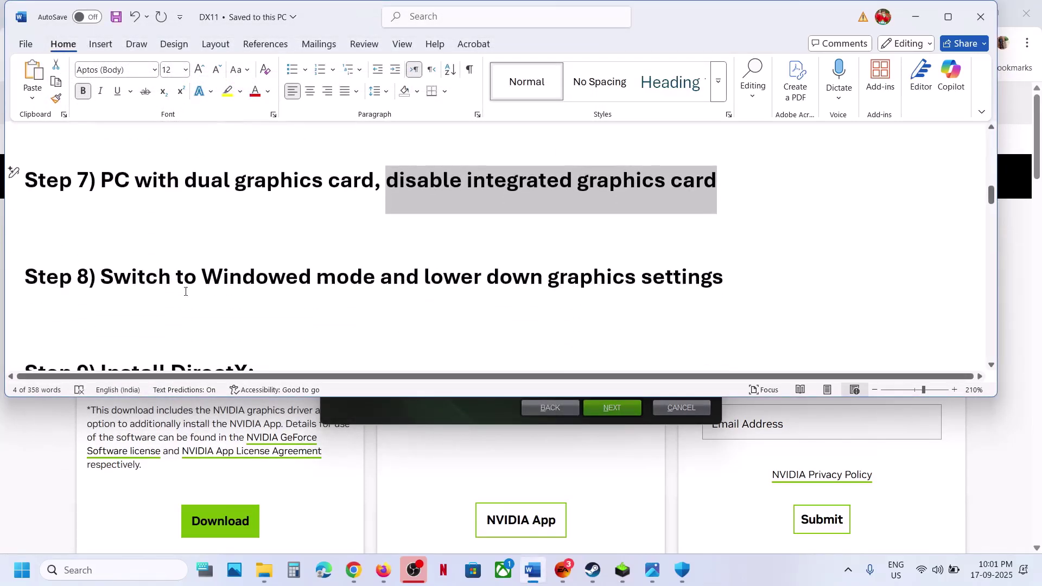
left_click_drag(131, 282, 358, 274)
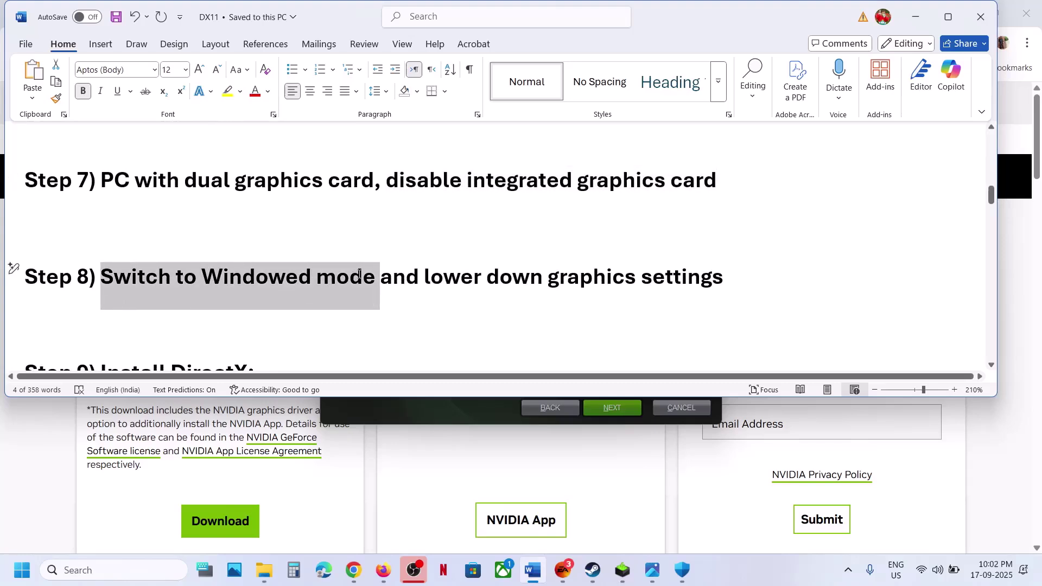
left_click_drag(359, 274, 340, 277)
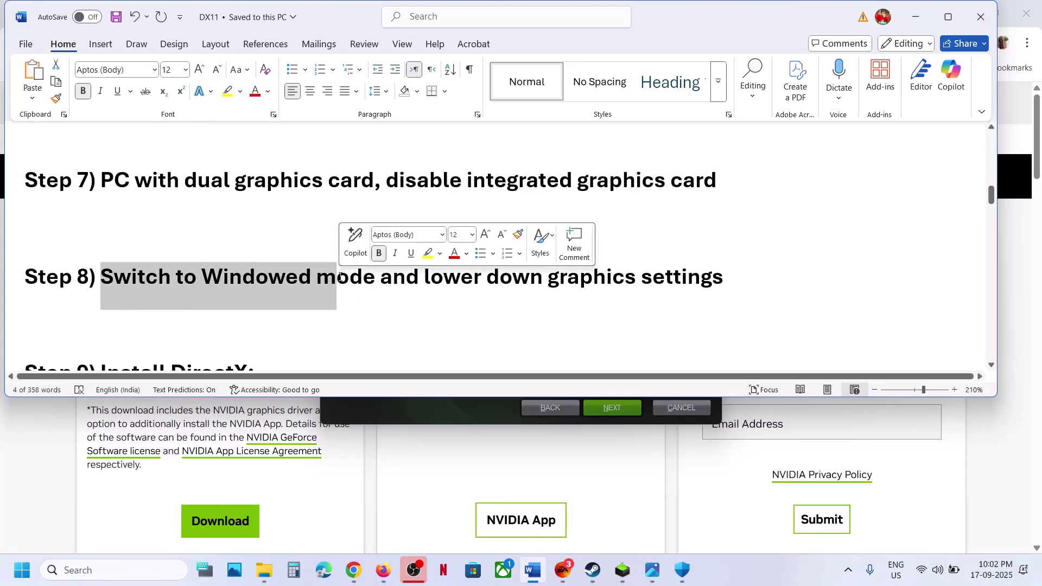
left_click(202, 278)
left_click_drag(466, 287, 723, 277)
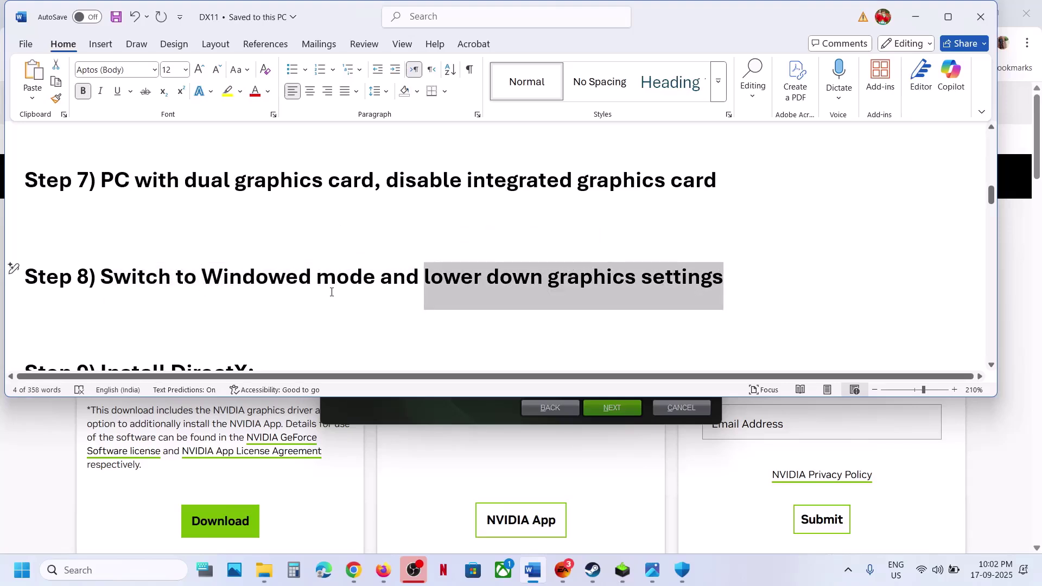
scroll(245, 287, "down", 3)
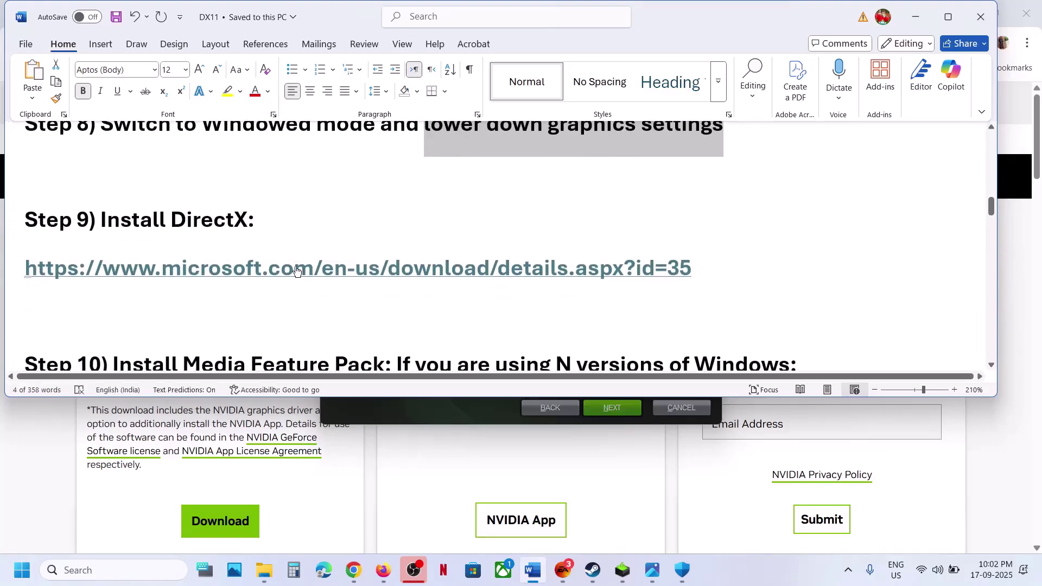
left_click(297, 267, "ctrl")
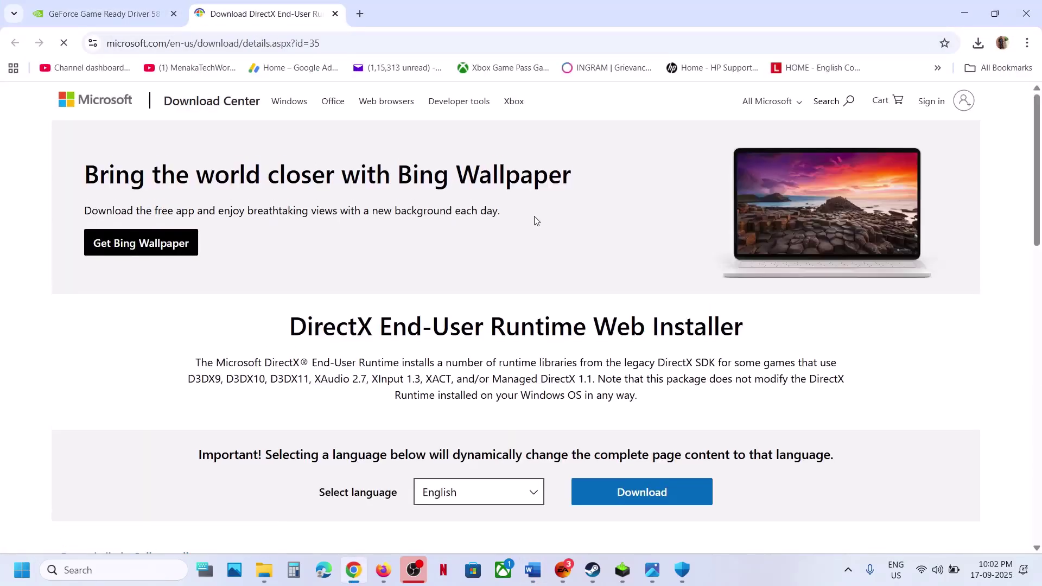
Download and run dxwebsetup.exe, accepting the licence and unchecking the Bing Bar offer
scroll(526, 334, "down", 2)
left_click(636, 375)
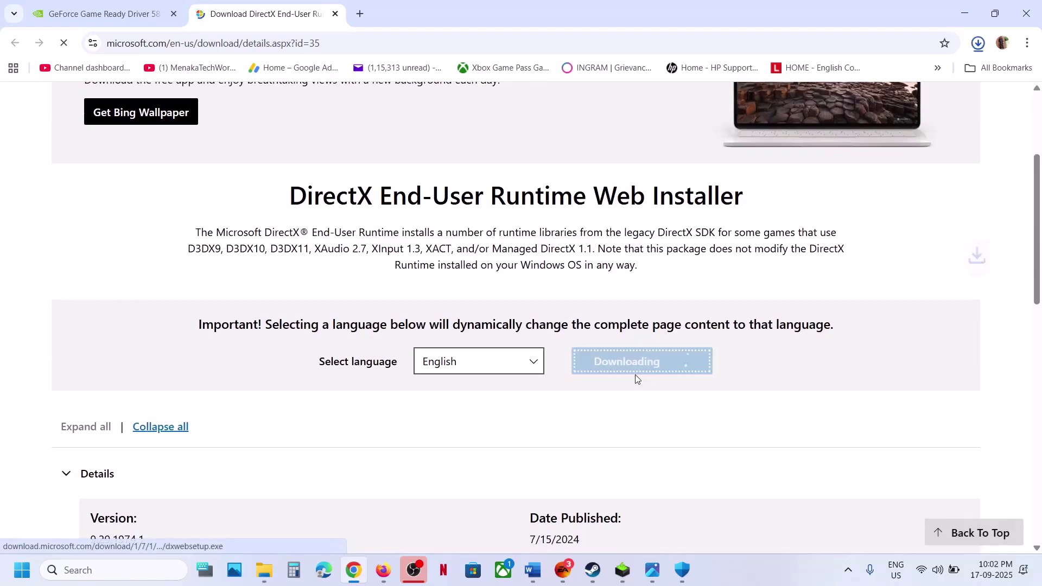
left_click(827, 79)
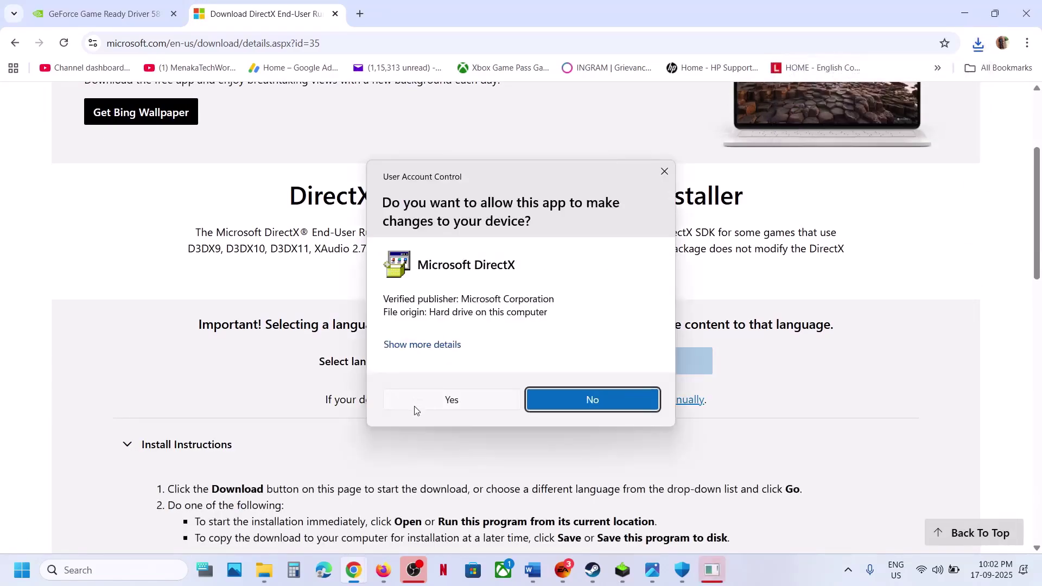
left_click(415, 407)
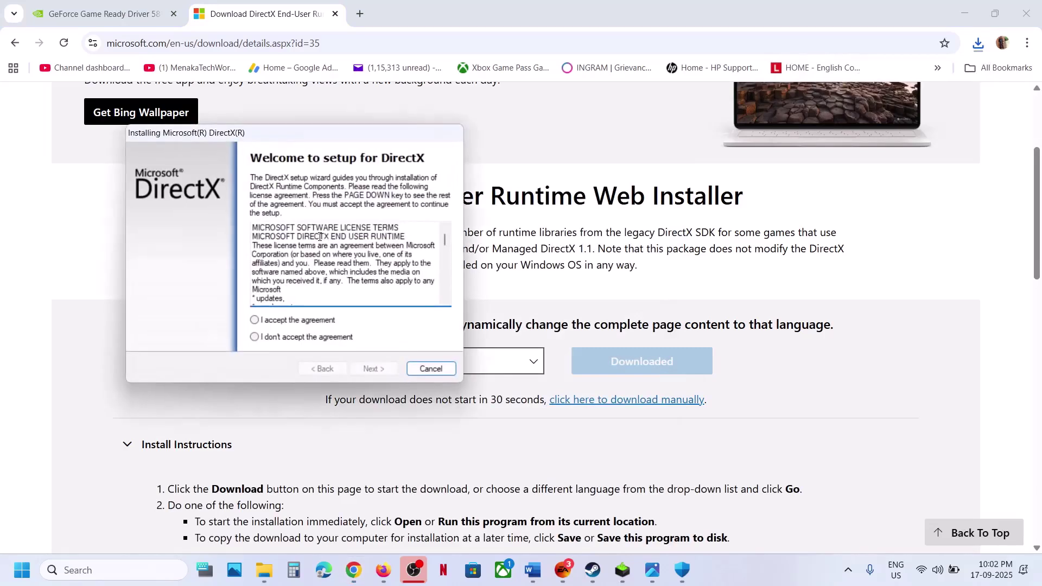
left_click(273, 321)
left_click(368, 368)
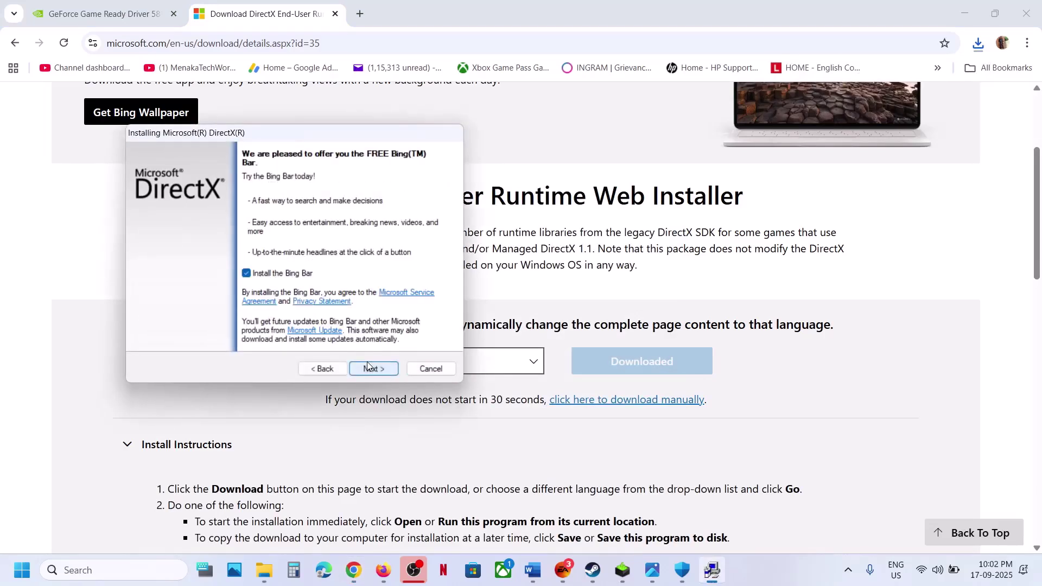
left_click(245, 275)
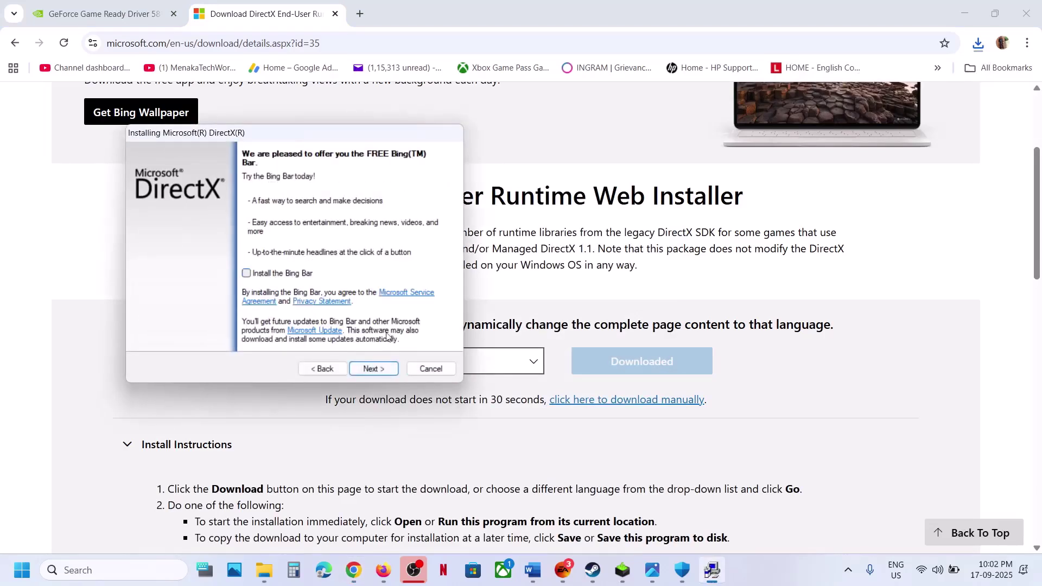
left_click(368, 367)
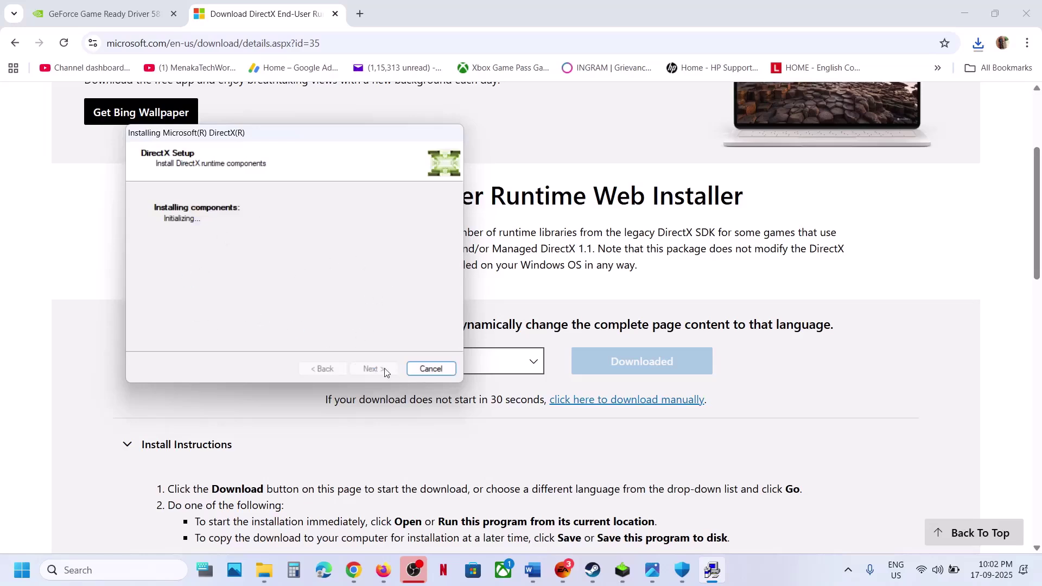
Check the Start menu's restart options, then bring the Word DX11 notes back
left_click(20, 574)
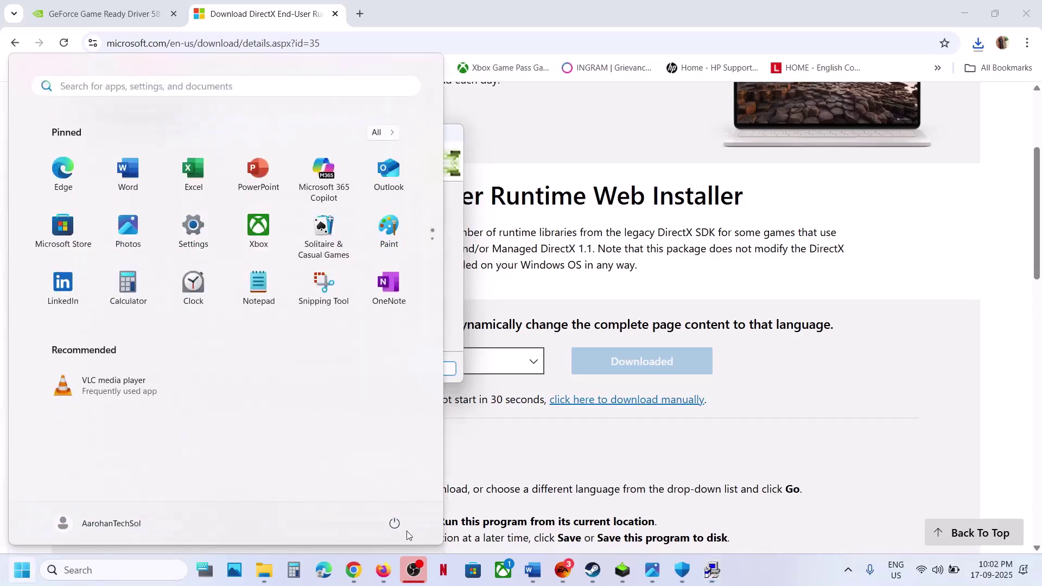
left_click(394, 523)
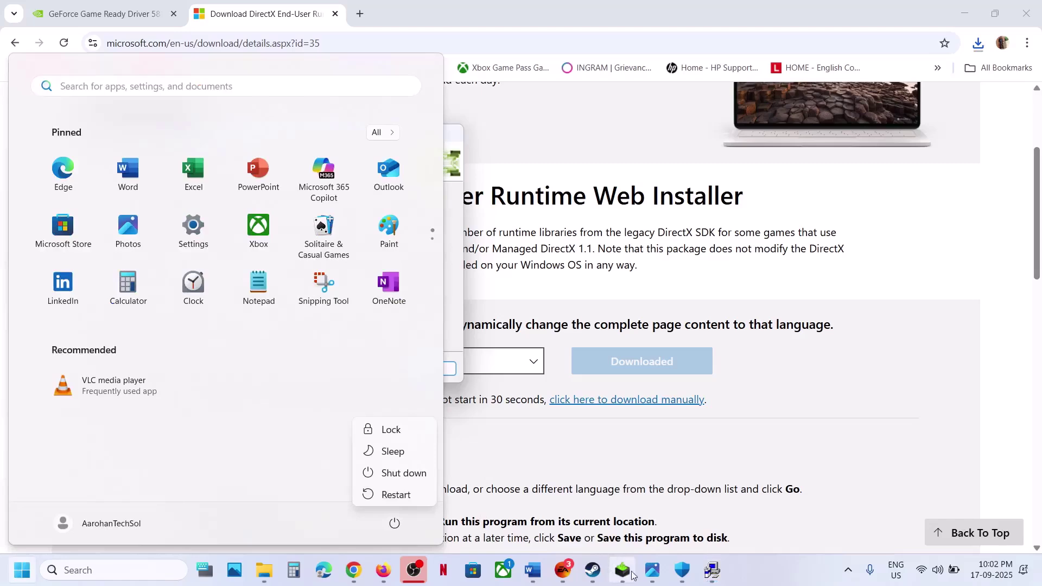
mouse_move(654, 571)
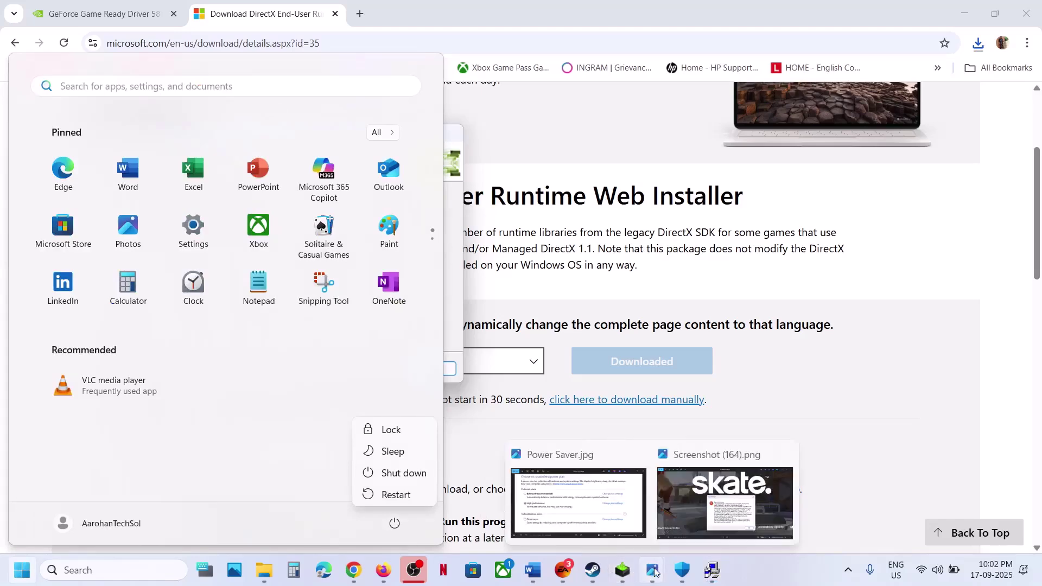
left_click(533, 571)
Scroll the Word notes to Step 10 and highlight its Media Feature Pack heading
scroll(340, 222, "down", 2)
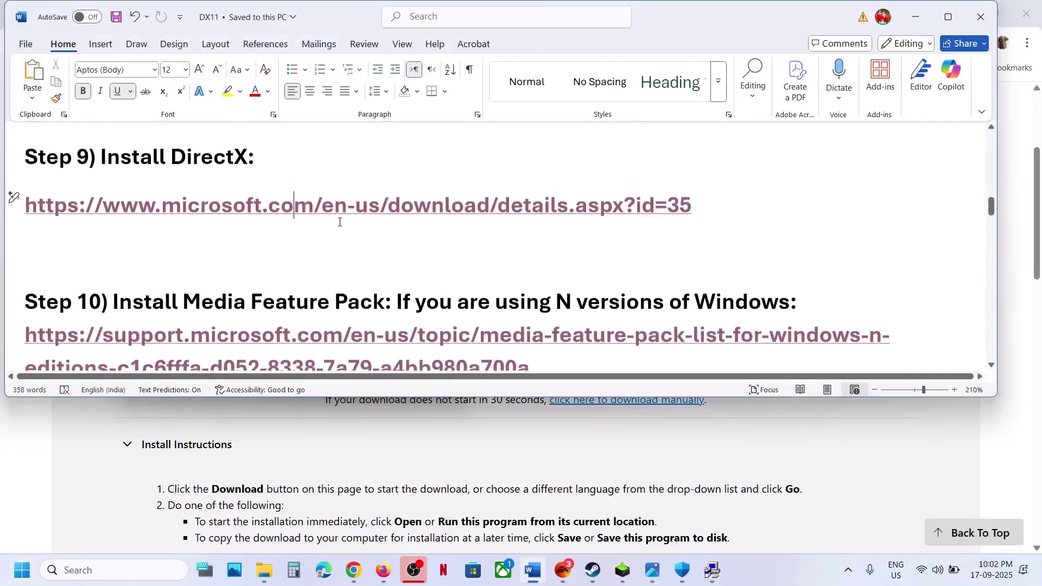
scroll(339, 222, "up", 5)
scroll(340, 222, "down", 5)
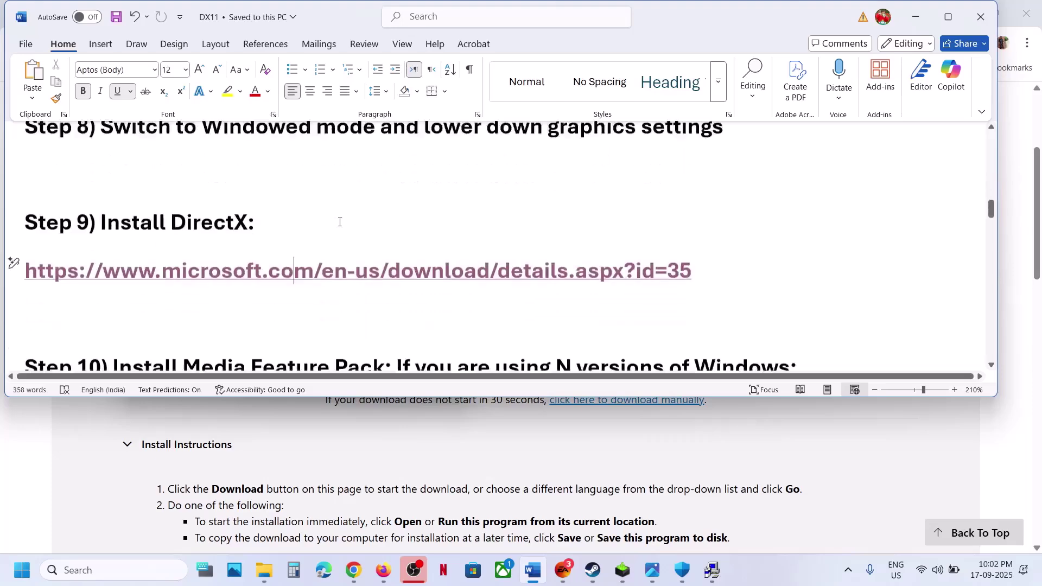
scroll(340, 222, "down", 1)
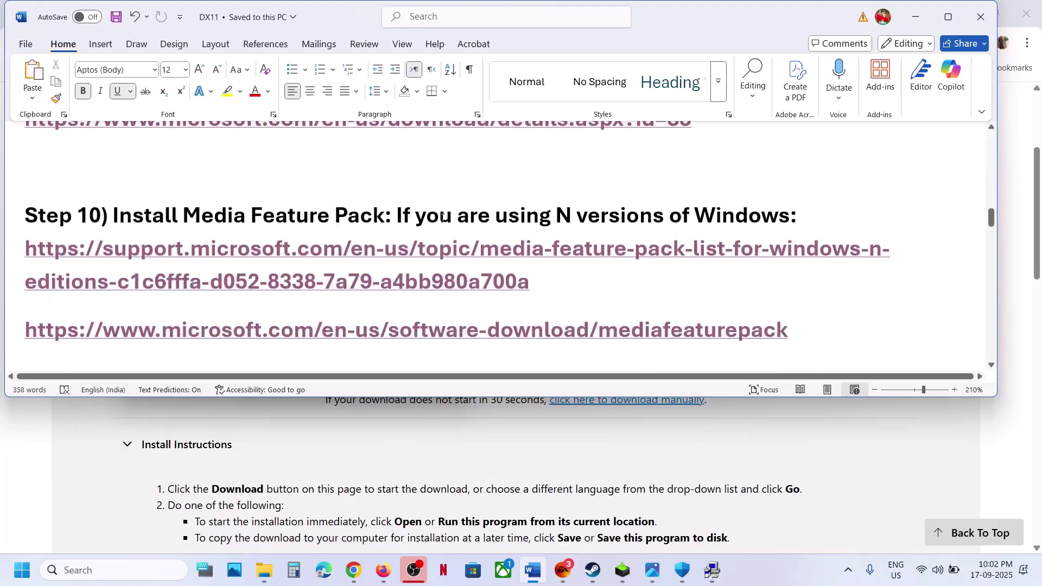
left_click_drag(459, 220, 749, 222)
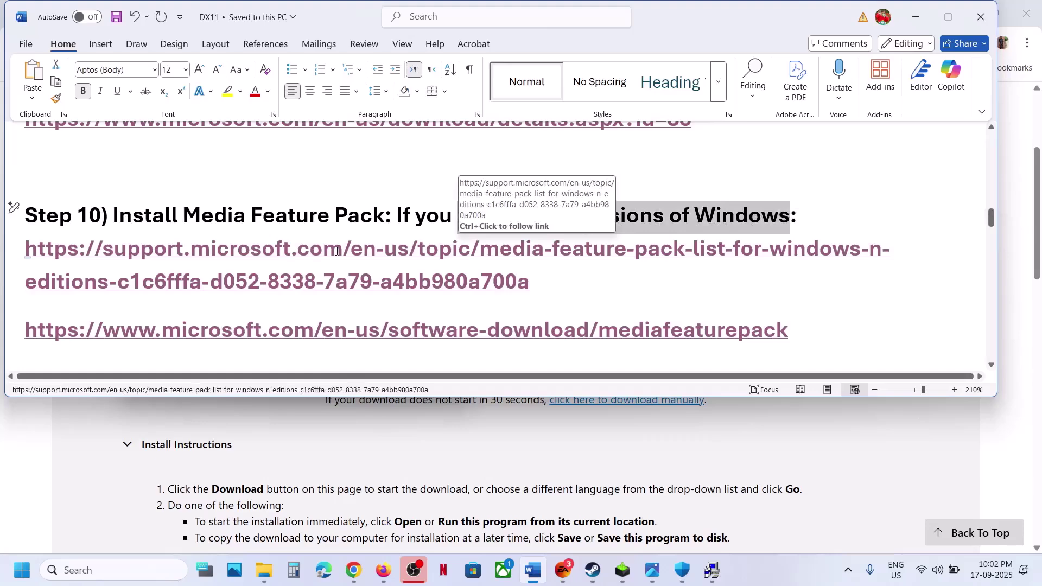
Open the Media Feature Pack list link from the Word notes and skim the page
left_click(434, 262, "ctrl")
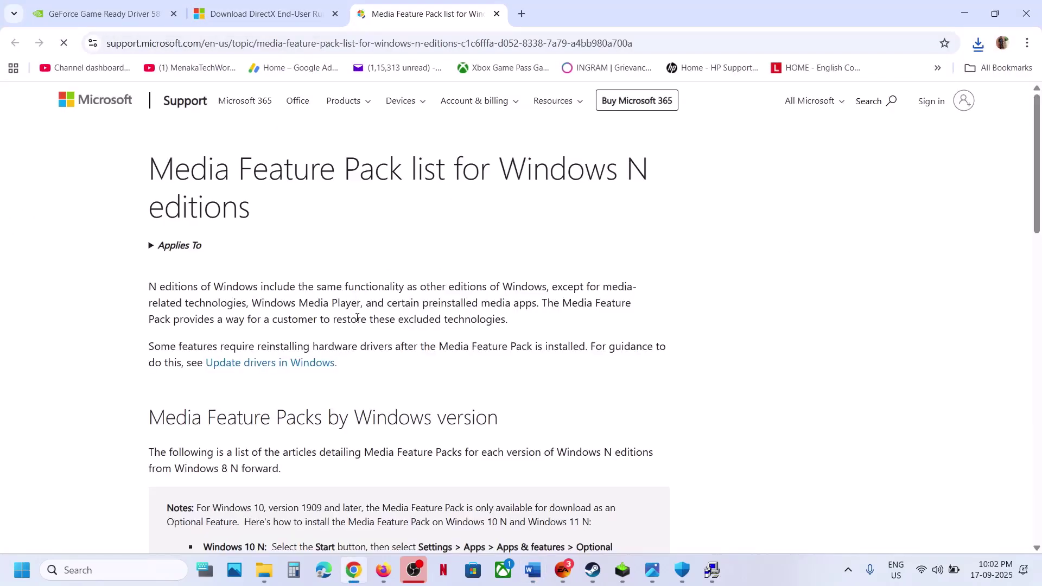
scroll(356, 321, "down", 3)
scroll(357, 321, "down", 4)
scroll(356, 322, "up", 8)
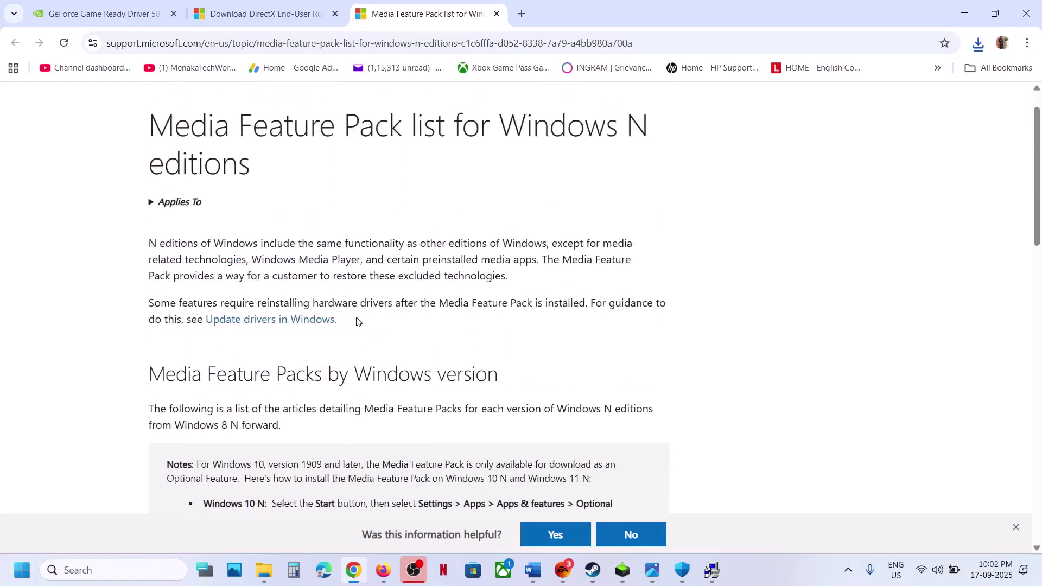
key("alt+Tab")
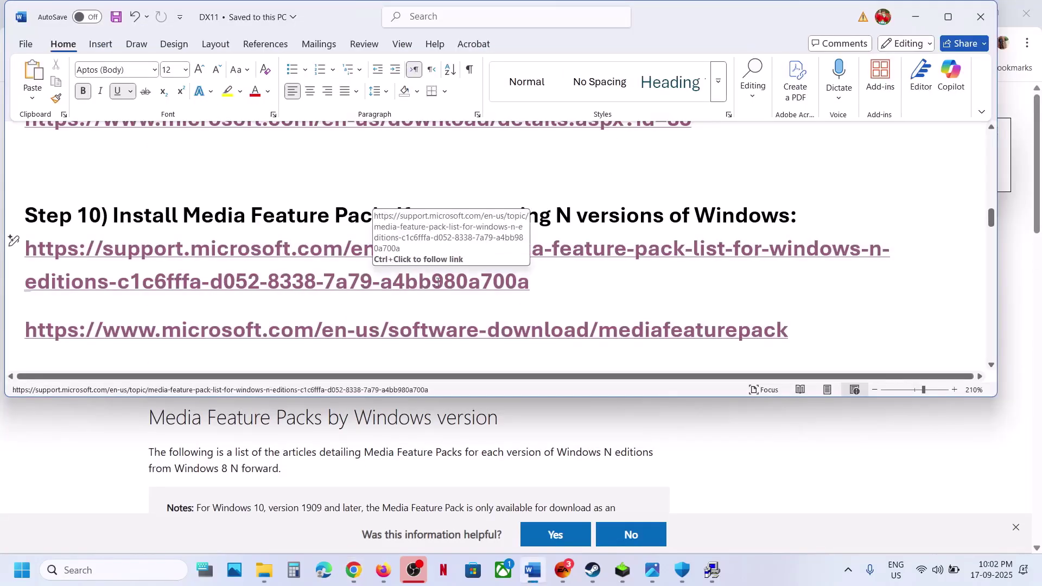
left_click(439, 250)
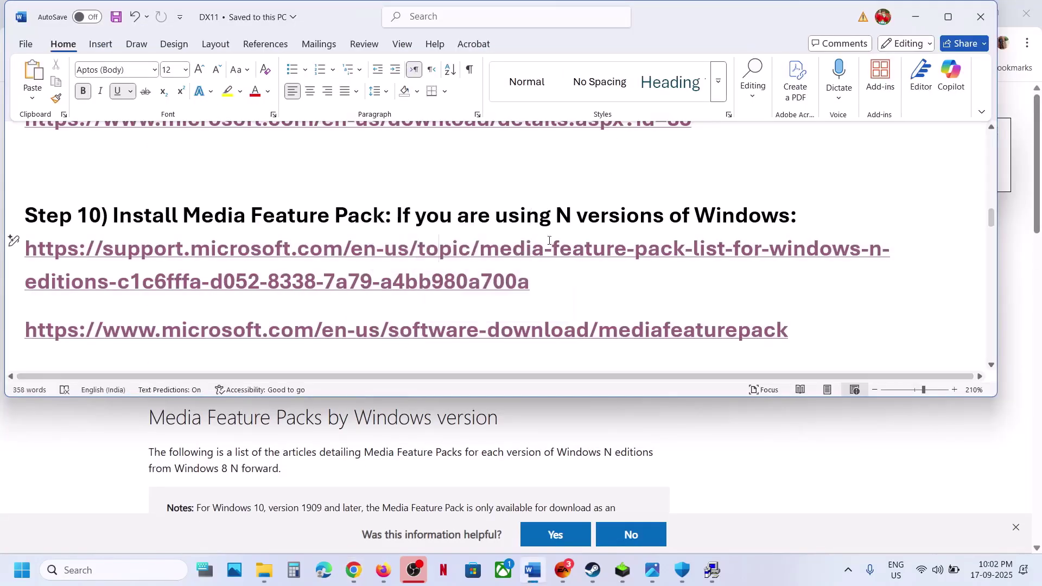
Open the Media Feature Pack download page and check its editions, 1709 through 1903
left_click(432, 332, "ctrl")
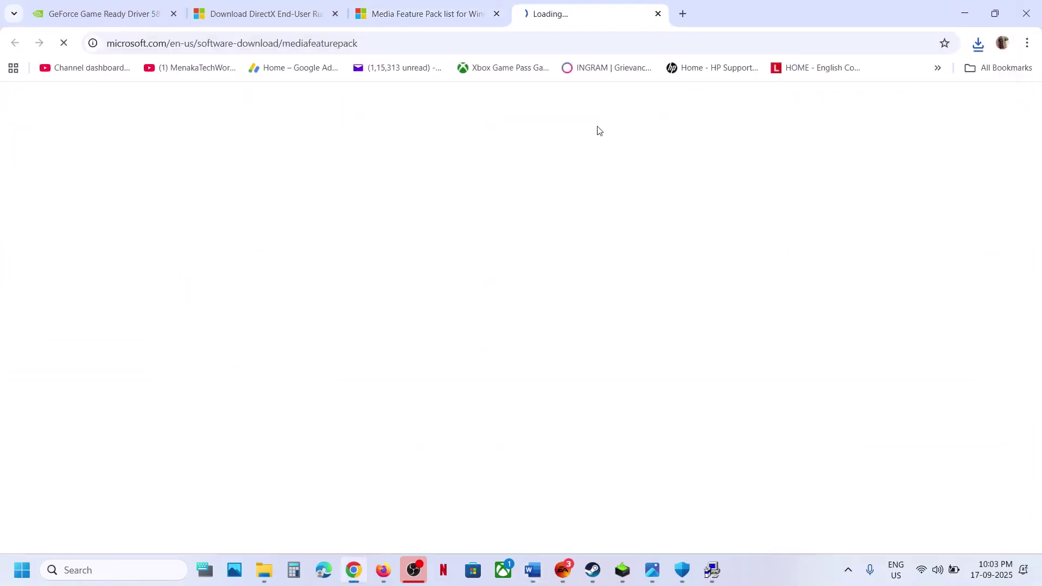
scroll(299, 336, "down", 2)
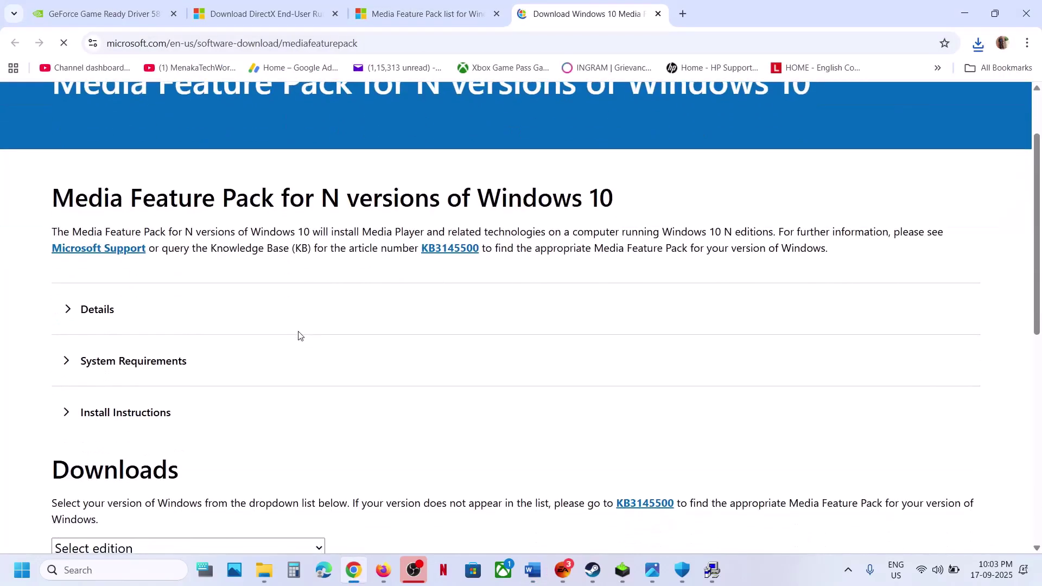
scroll(299, 335, "down", 4)
left_click(244, 341)
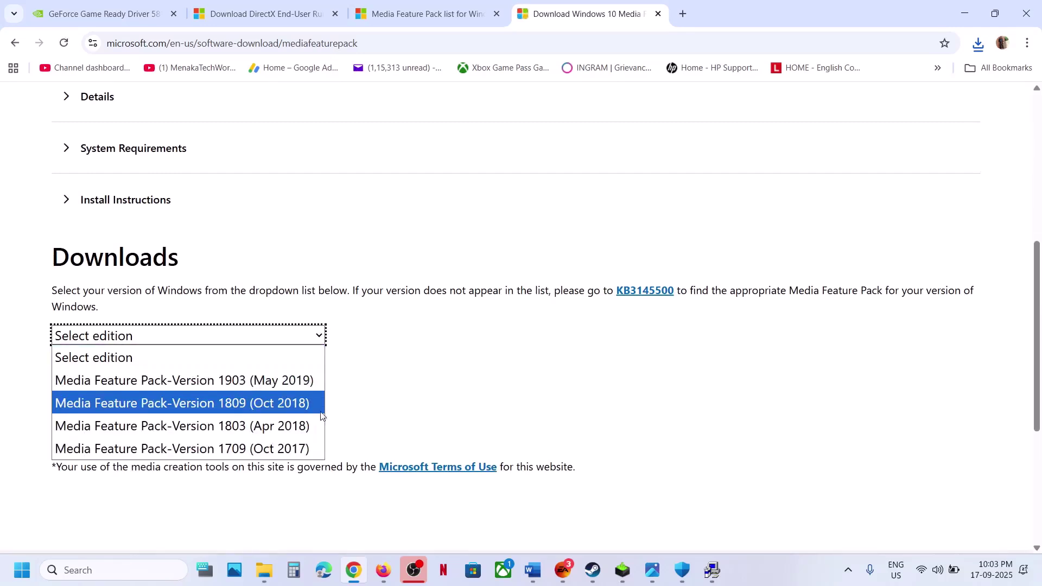
left_click(404, 344)
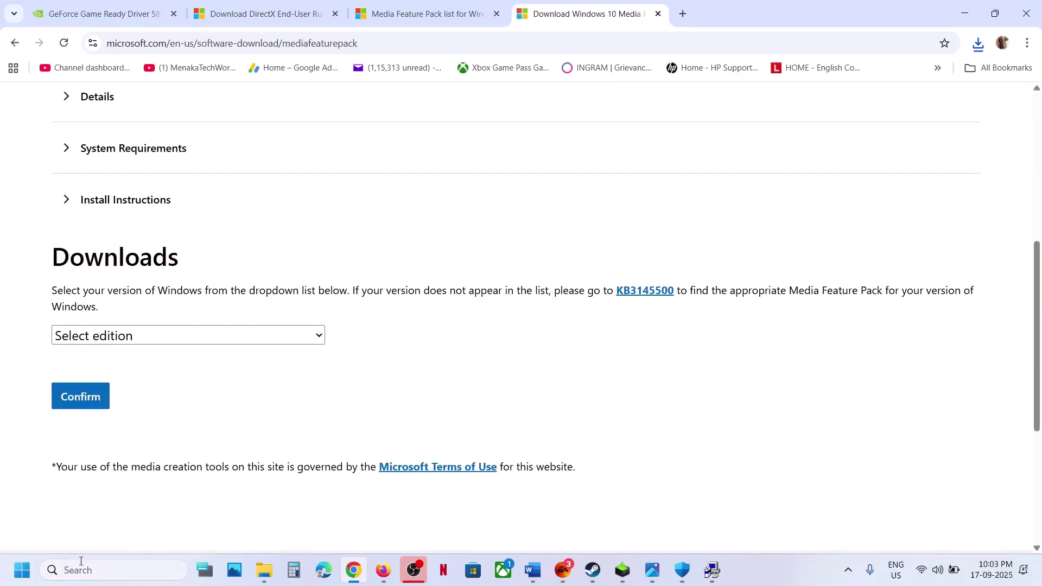
left_click(22, 569)
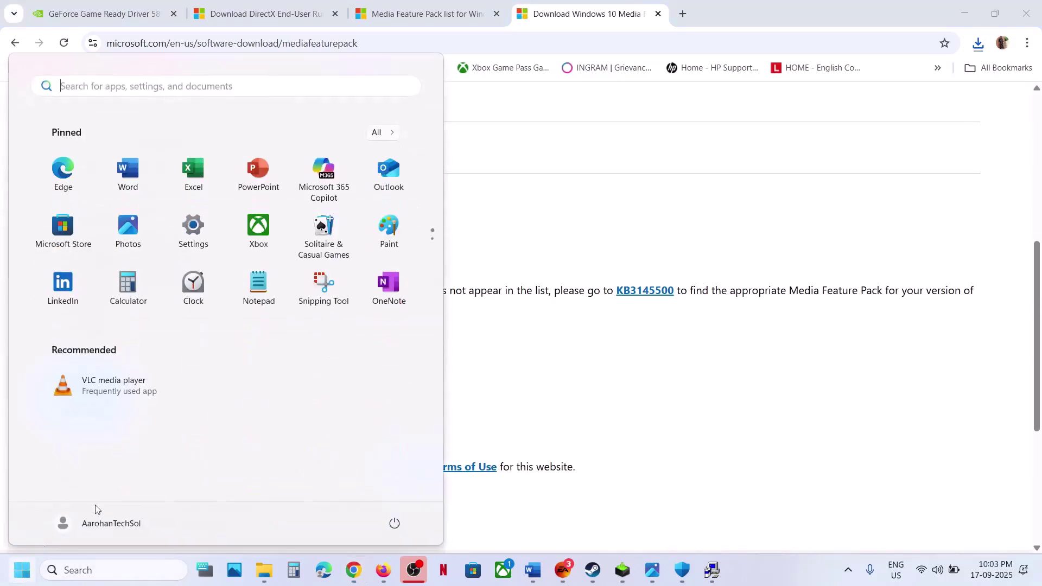
Search System > Optional features' added features for 'medi', finding no Media Feature Pack
left_click(193, 231)
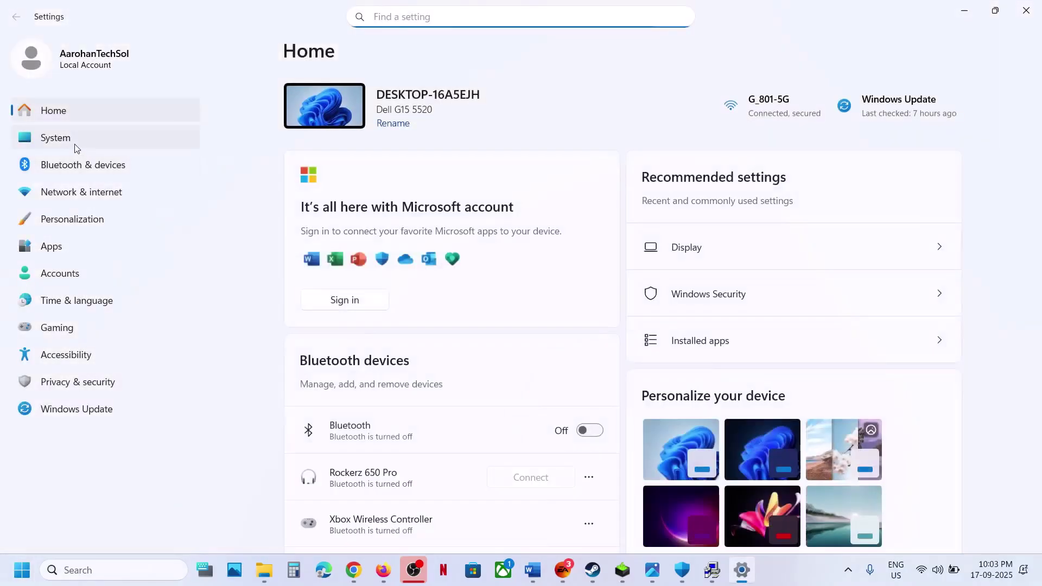
left_click(74, 143)
scroll(472, 323, "down", 10)
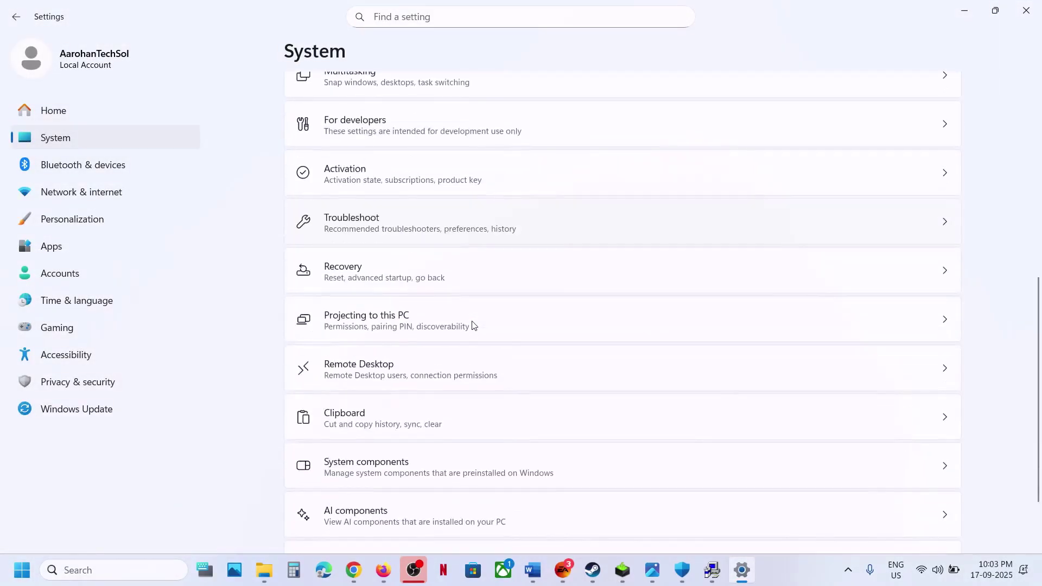
scroll(379, 449, "down", 3)
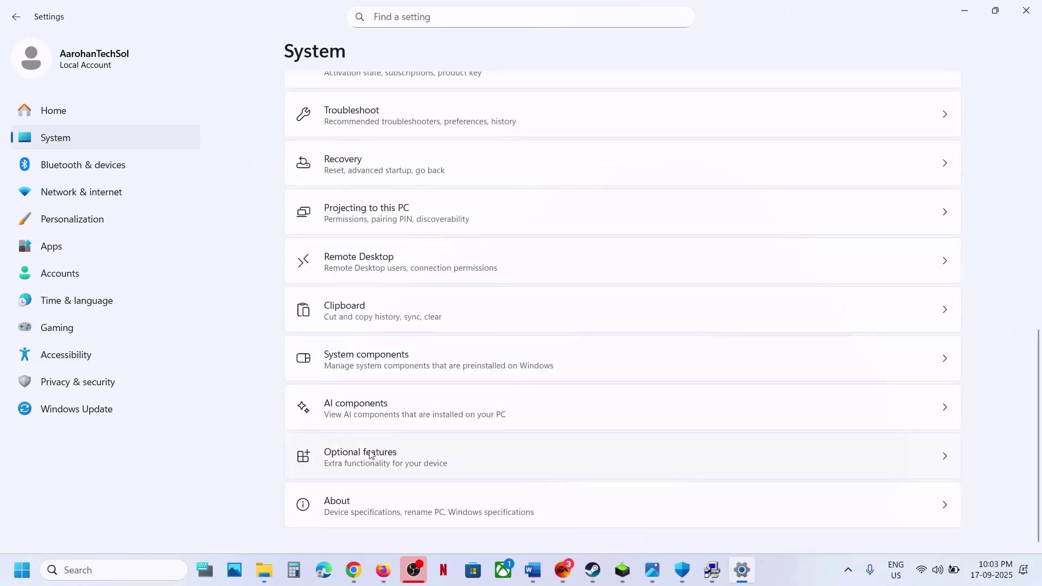
left_click(371, 455)
left_click(879, 102)
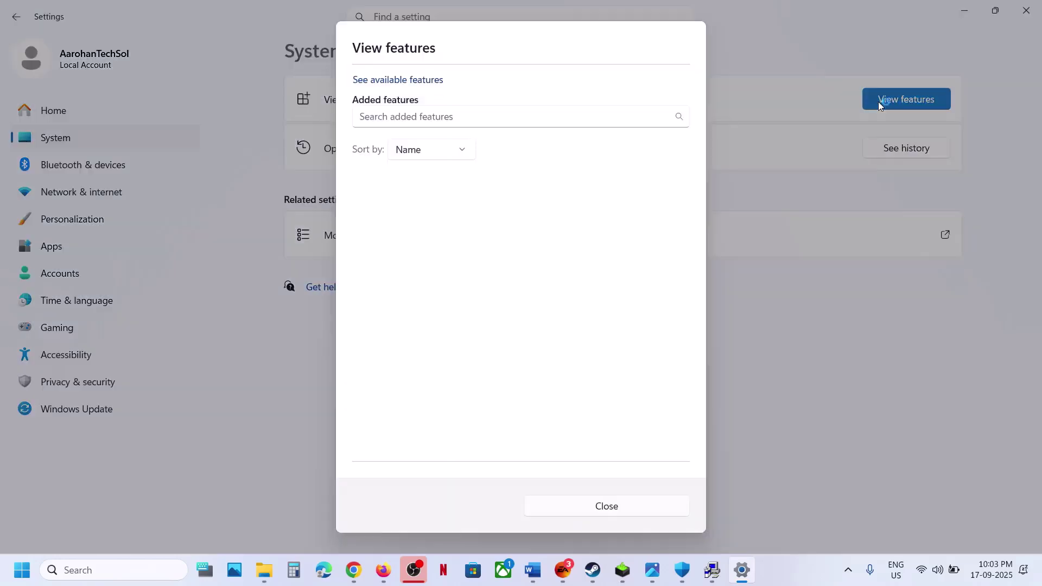
left_click(472, 398)
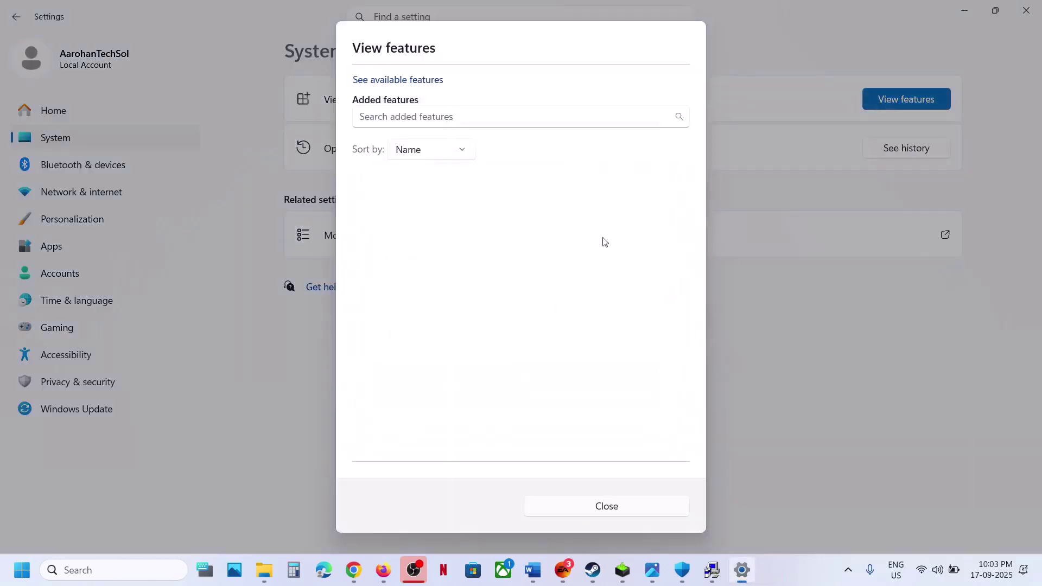
left_click(415, 117)
type("media feature")
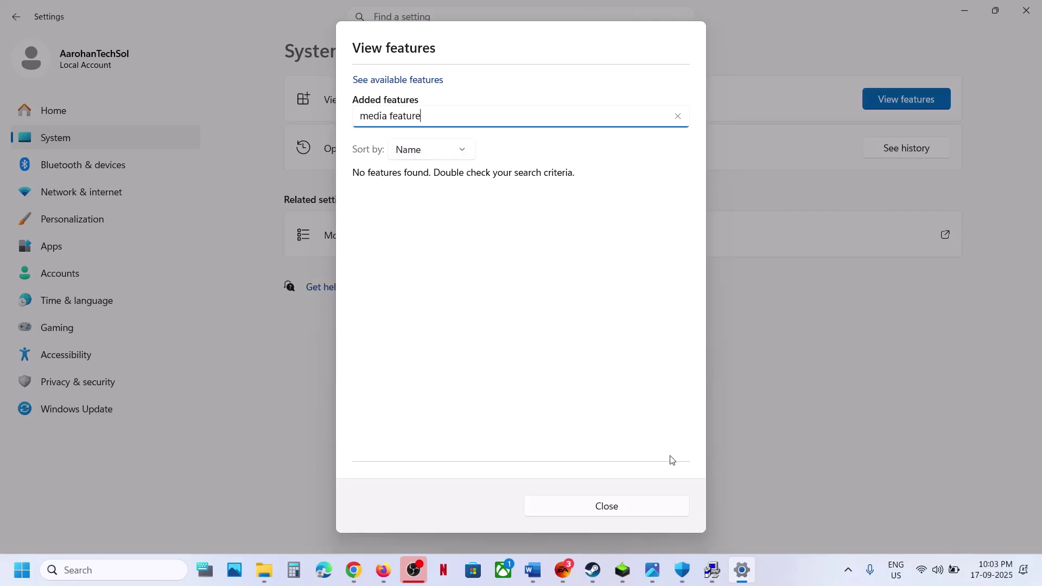
left_click(628, 503)
Mark the debug mode step in Word, then launch NVIDIA Control Panel from the desktop menu
left_click(535, 571)
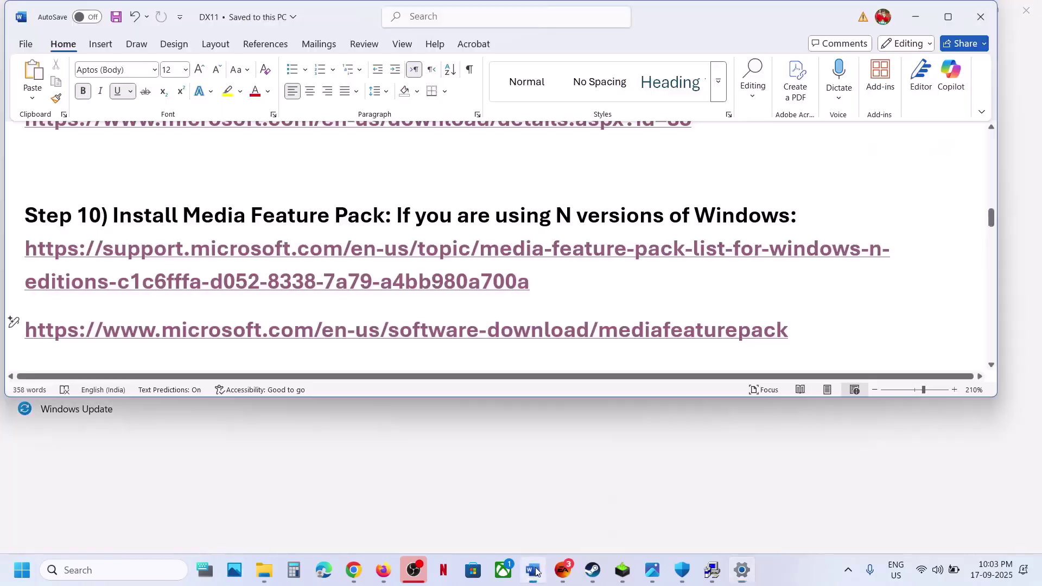
scroll(464, 297, "down", 3)
scroll(463, 296, "up", 1)
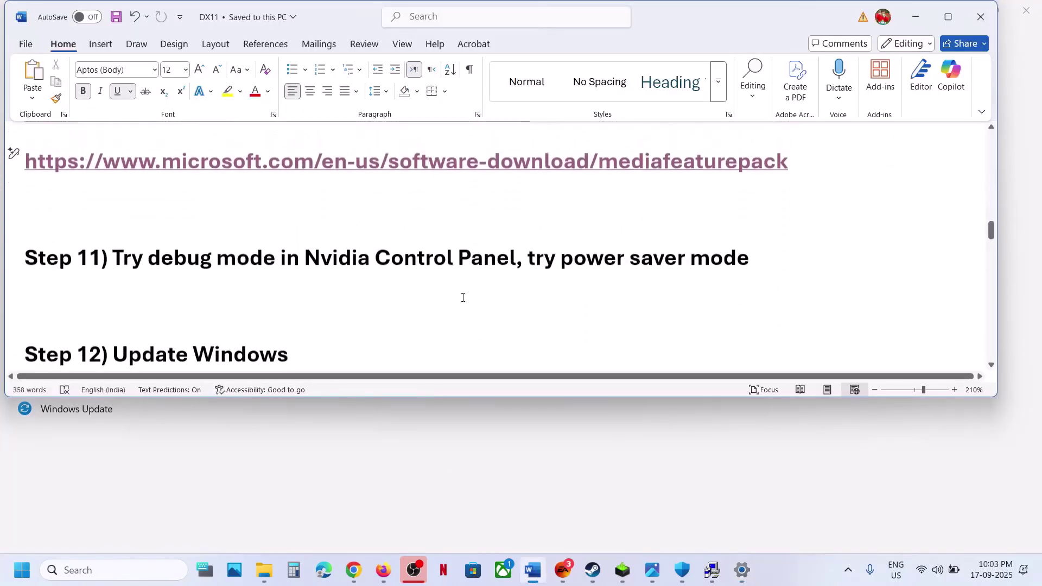
left_click_drag(137, 265, 353, 269)
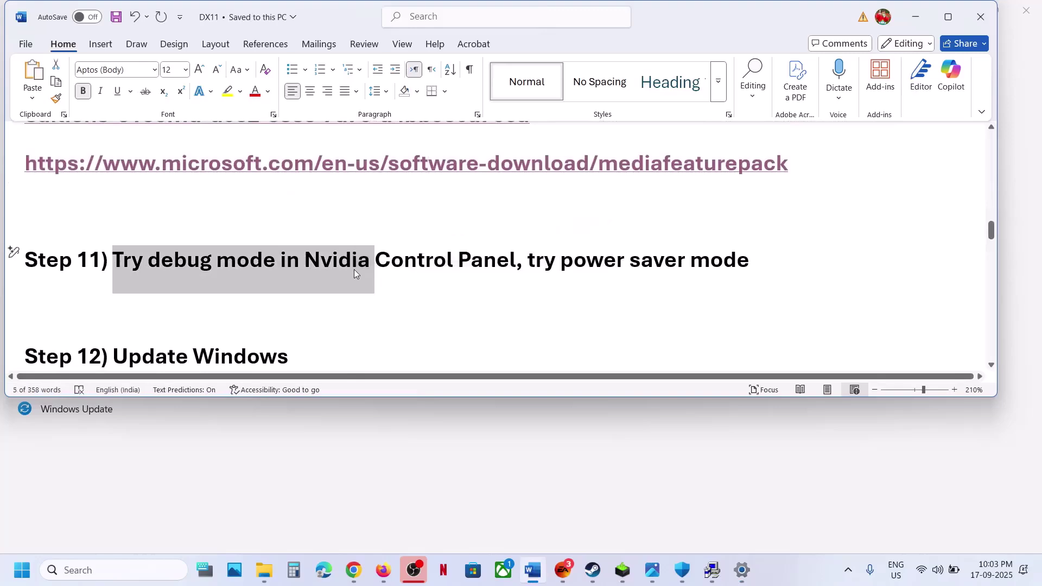
key("super+d")
right_click(353, 273)
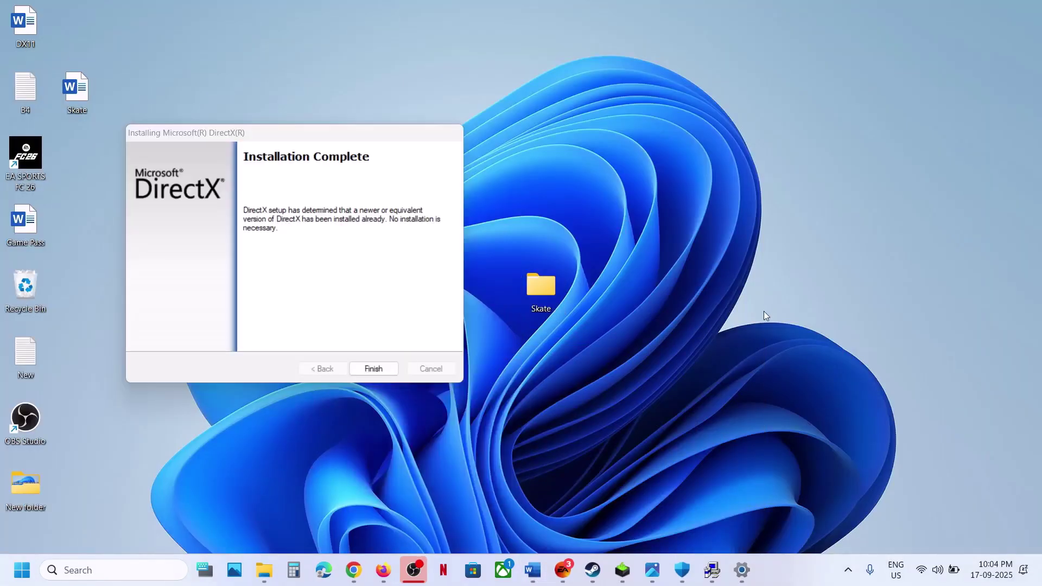
right_click(764, 311)
left_click(823, 300)
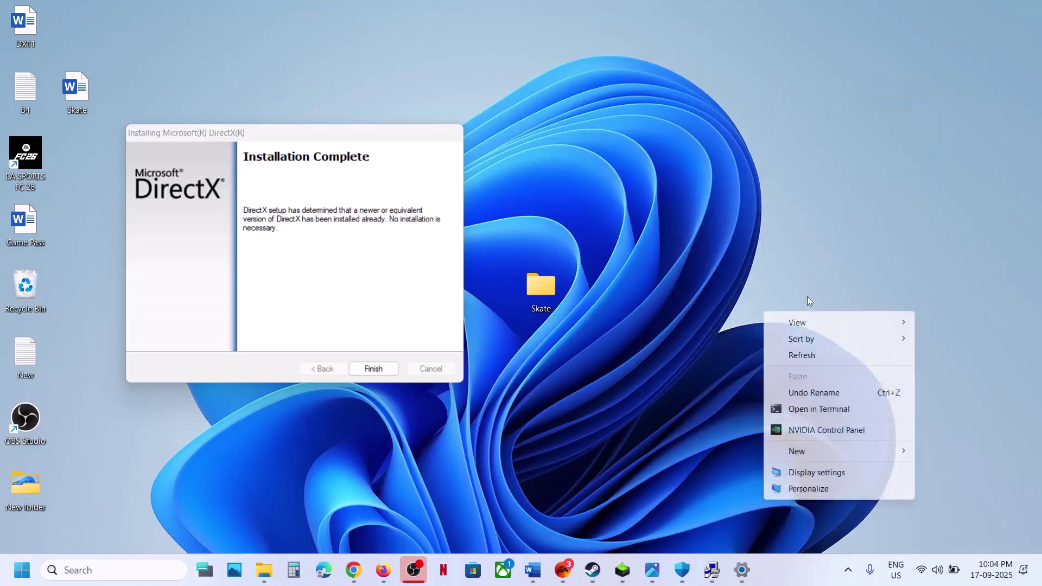
left_click(827, 431)
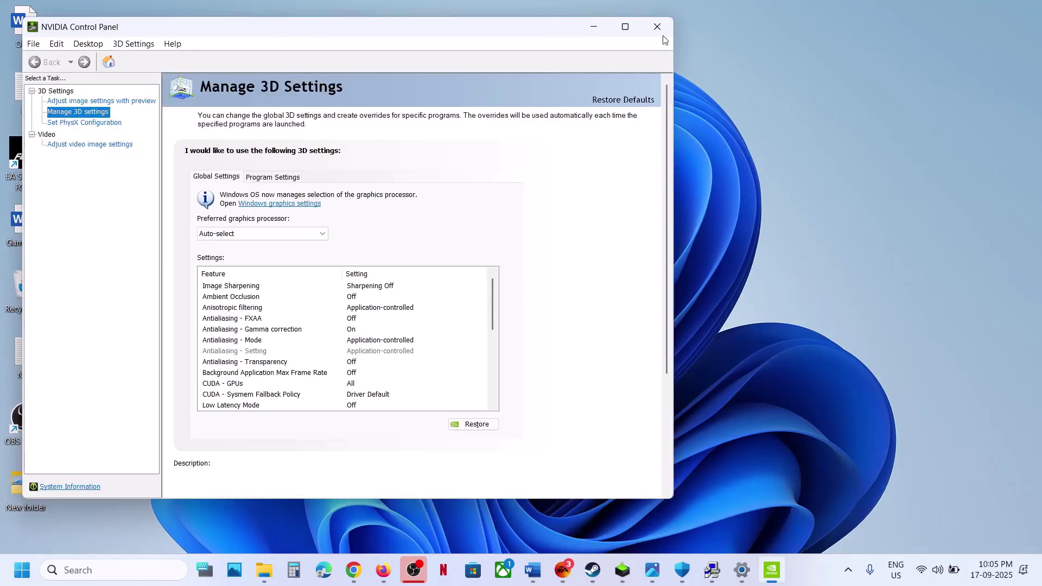
Maximize NVIDIA Control Panel and enable Help > Debug Mode, then return to Word
left_click(625, 27)
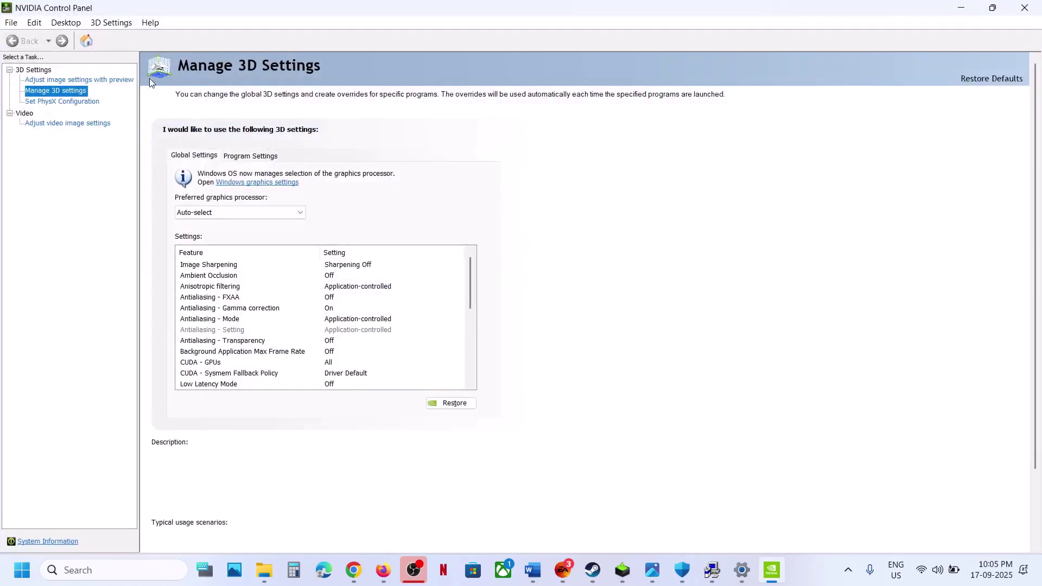
left_click(145, 22)
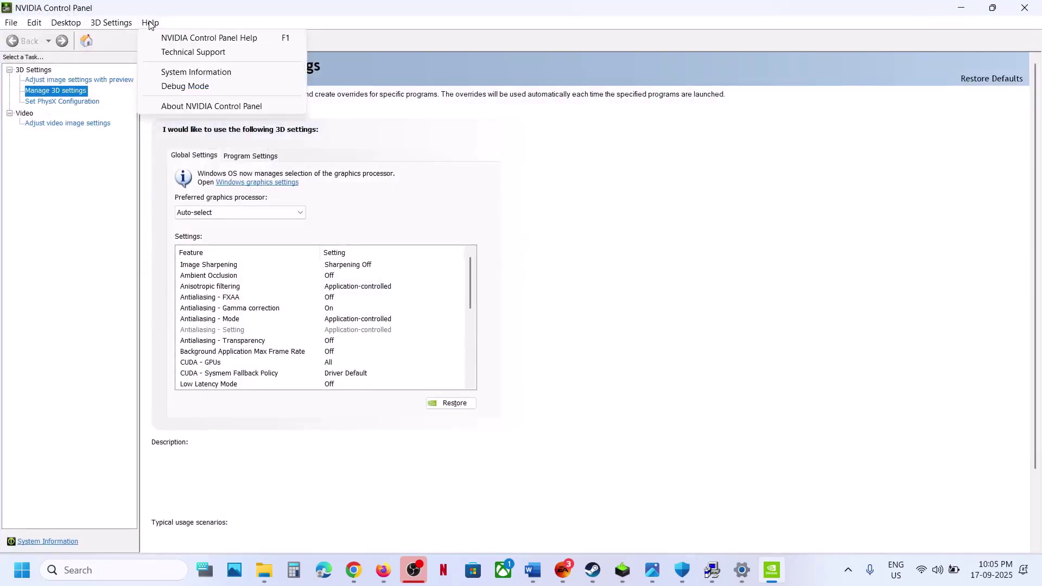
left_click(150, 24)
left_click(150, 24)
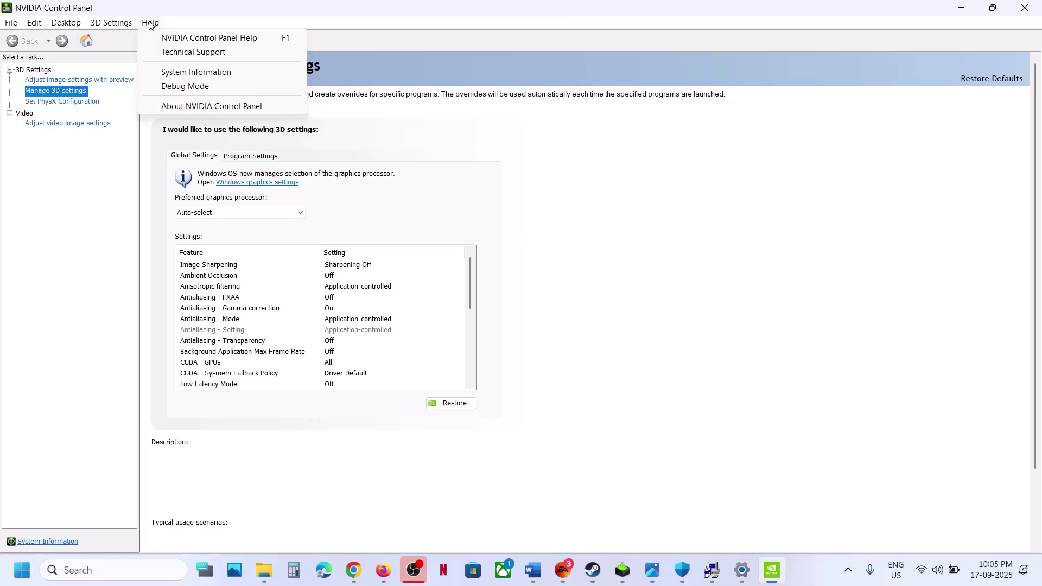
left_click(201, 87)
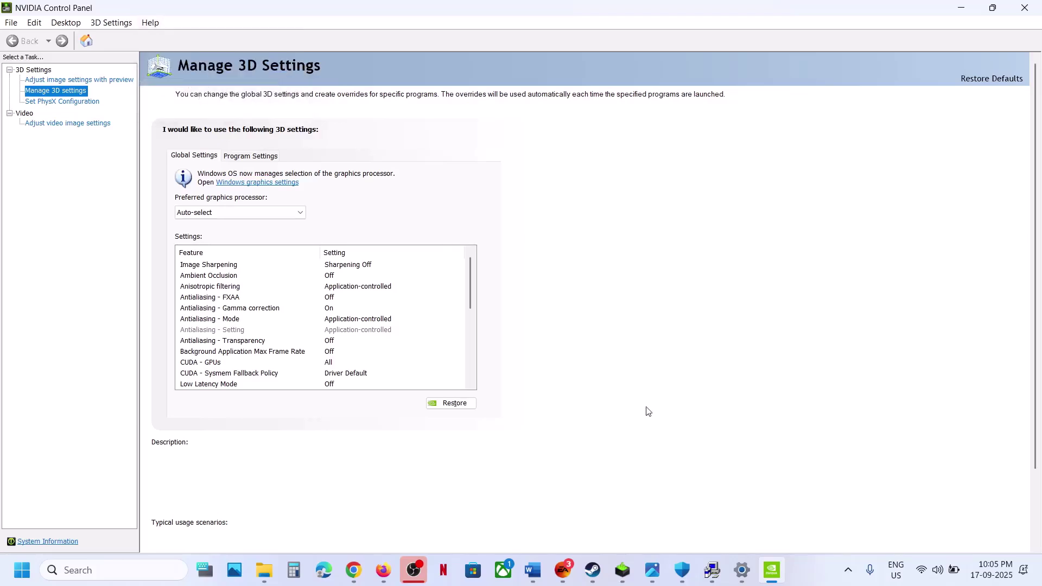
left_click(152, 23)
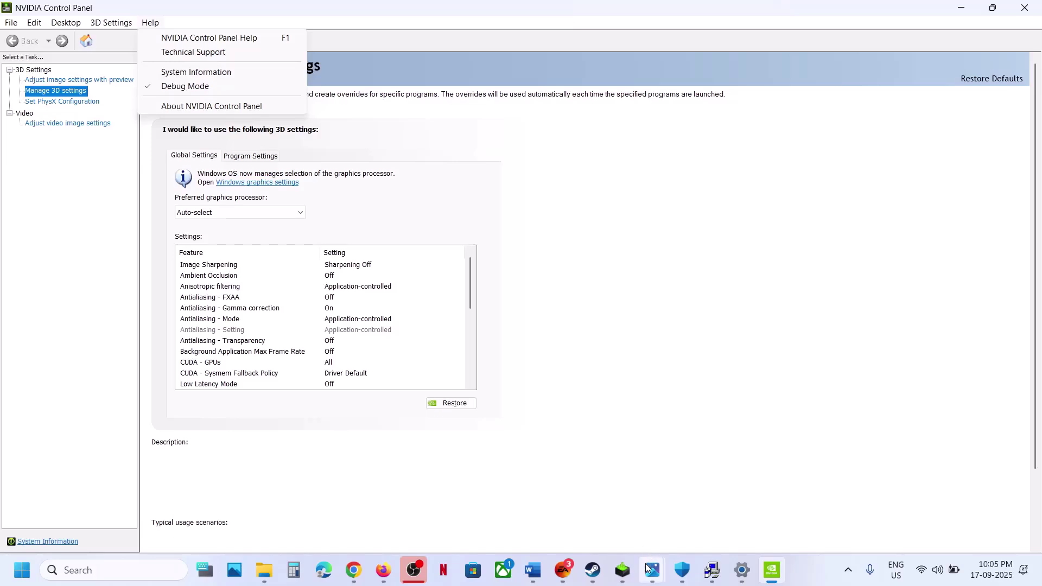
left_click(529, 567)
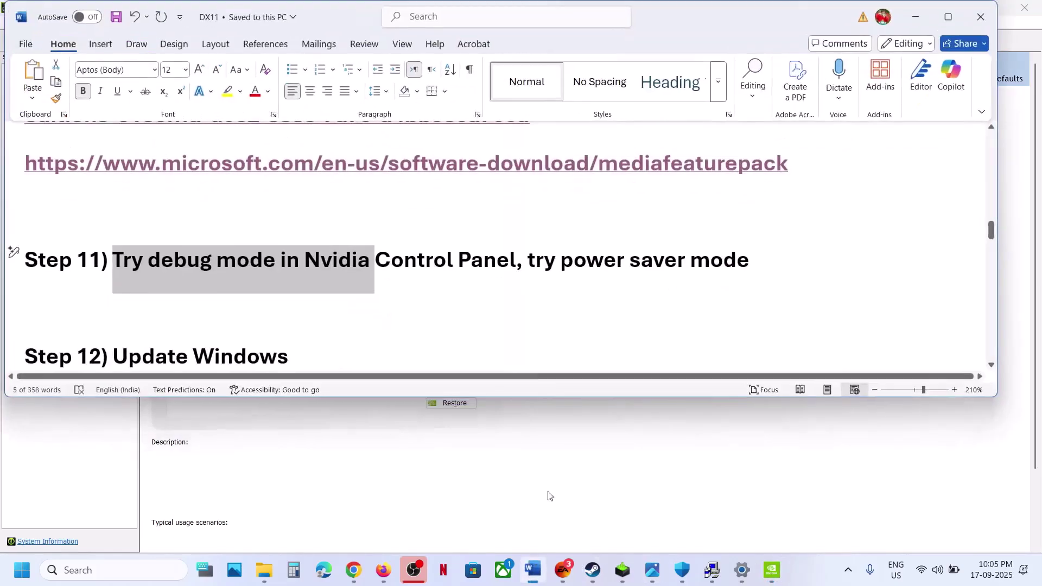
left_click(87, 570)
type("control")
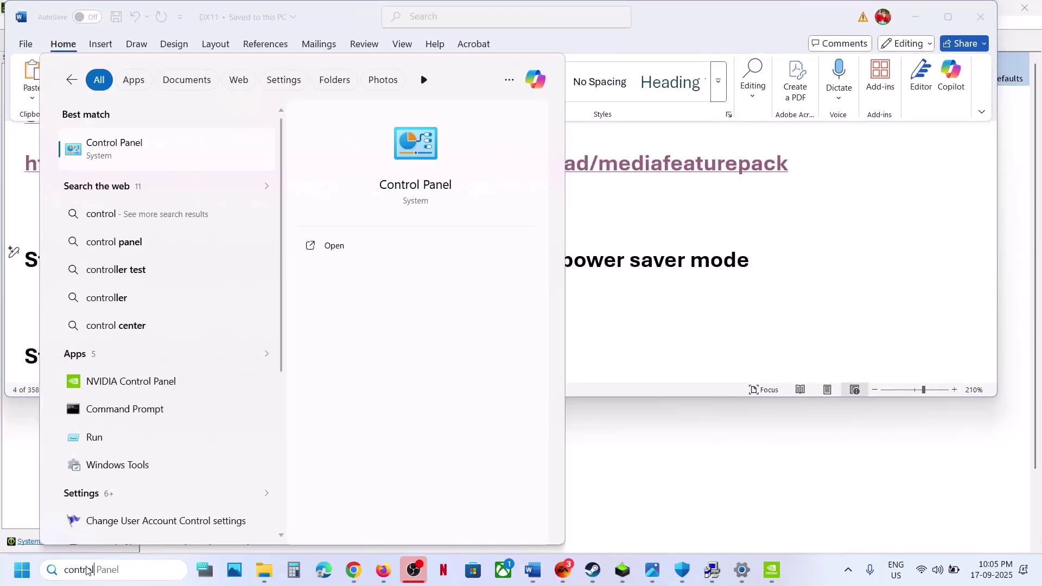
key("Return")
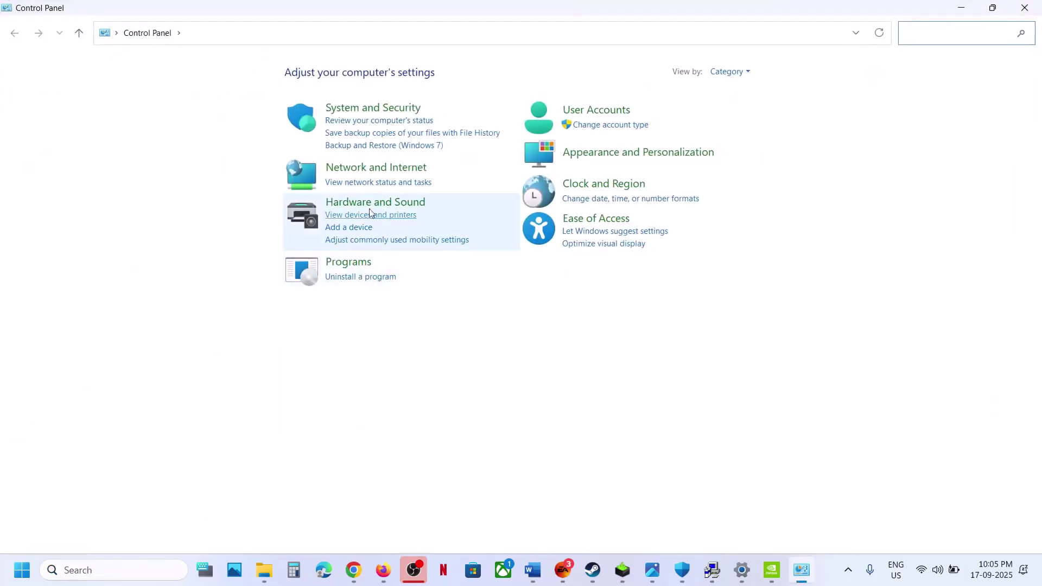
left_click(368, 205)
left_click(213, 183)
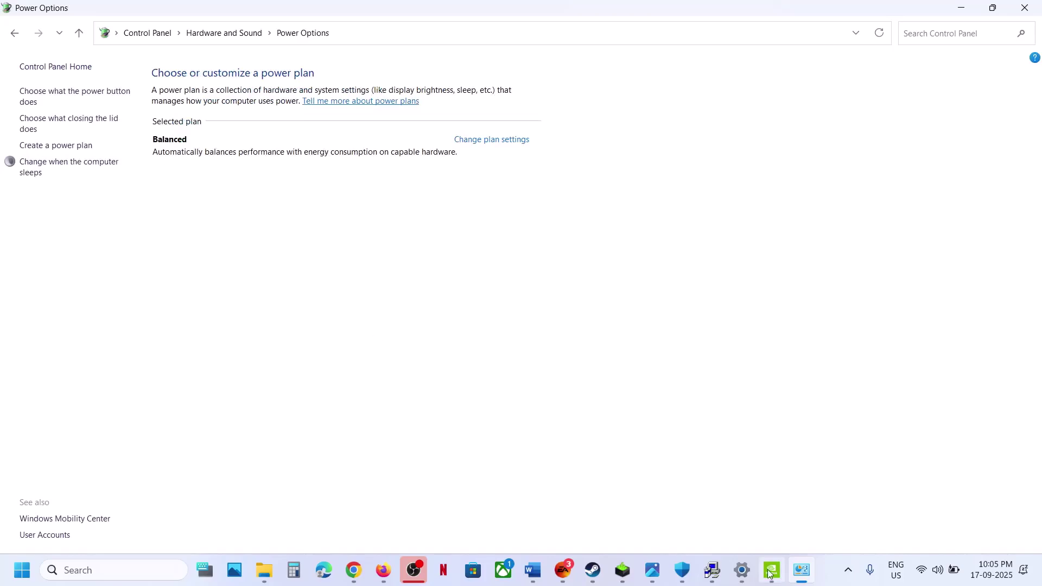
mouse_move(656, 582)
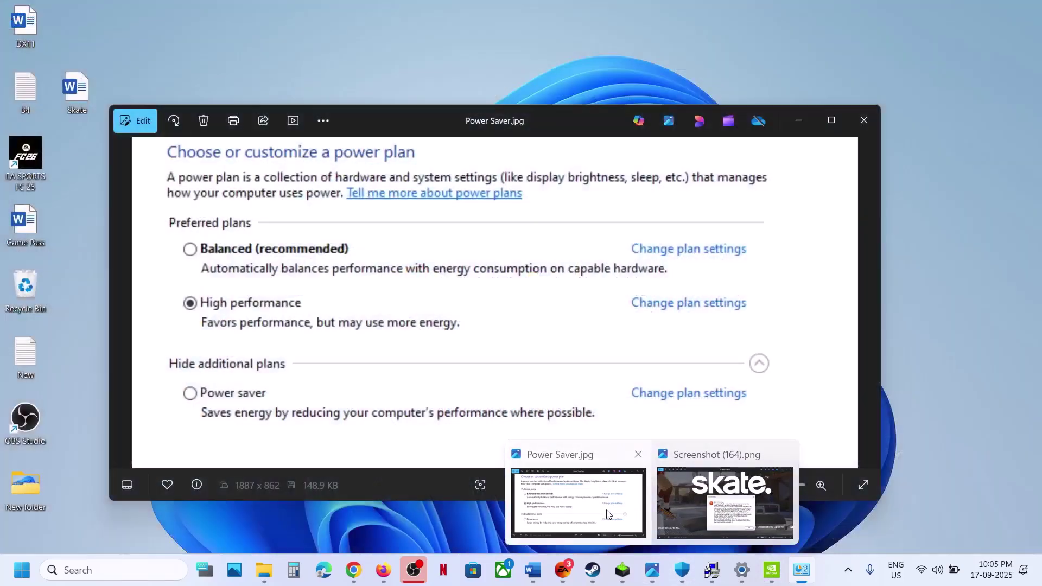
left_click(608, 514)
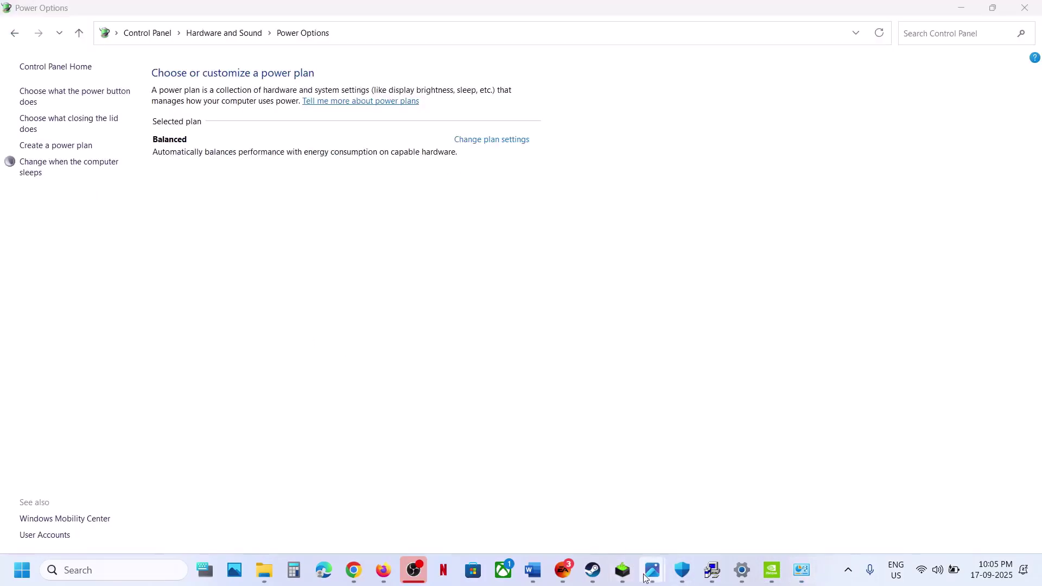
mouse_move(651, 570)
left_click(588, 489)
mouse_move(654, 584)
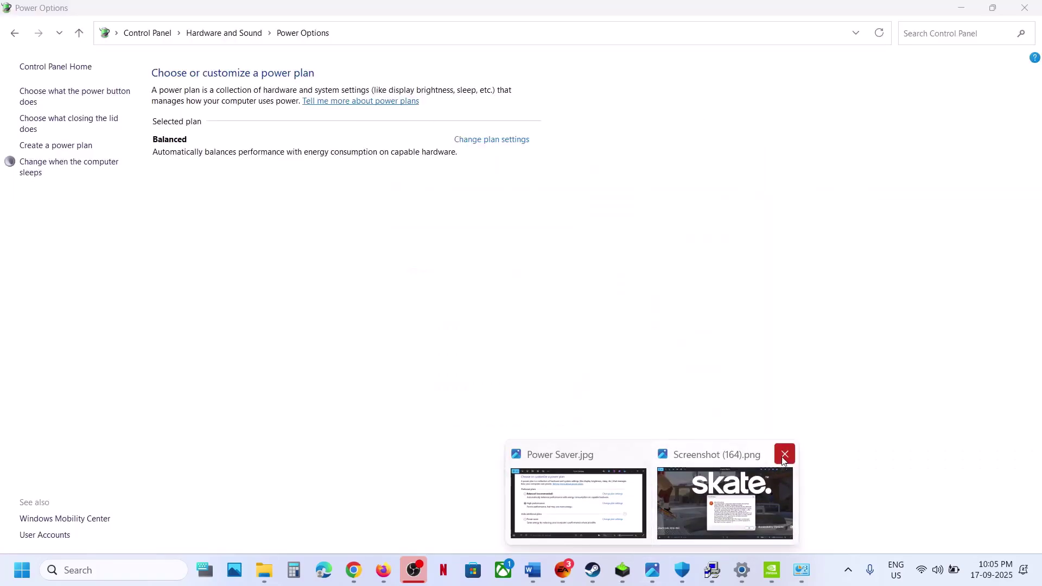
left_click(785, 455)
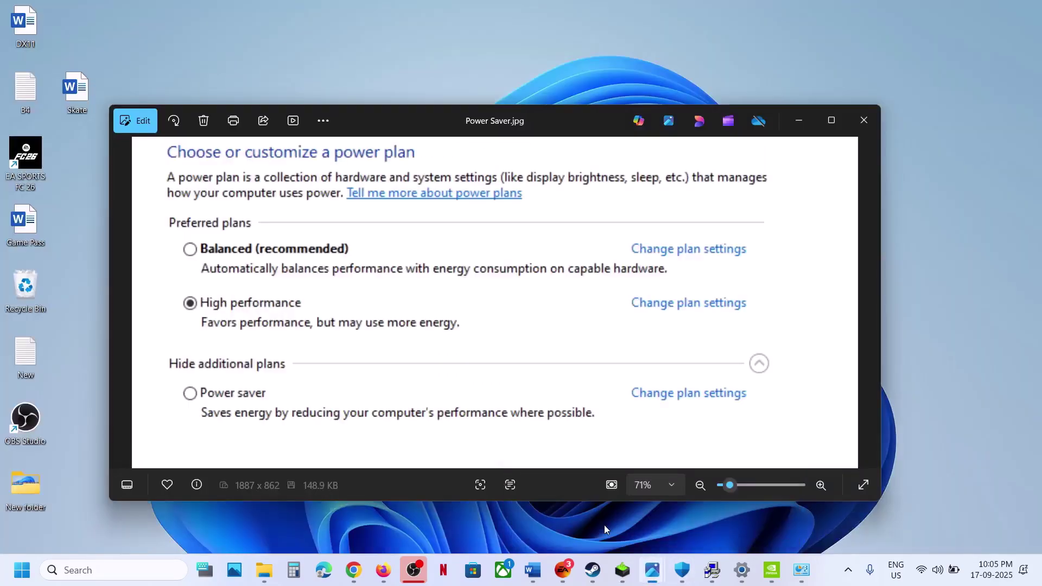
left_click(604, 525)
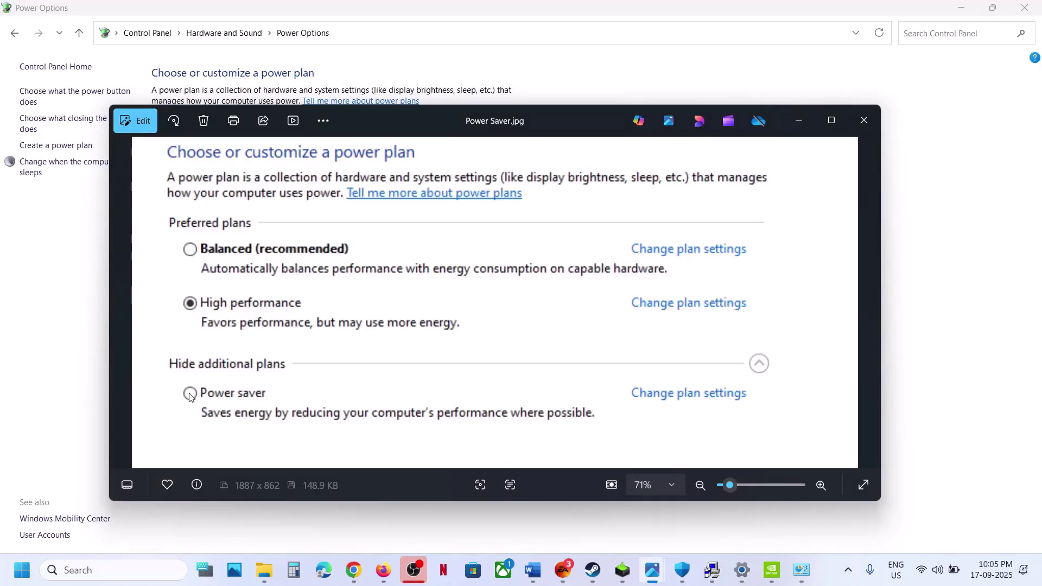
left_click(831, 120)
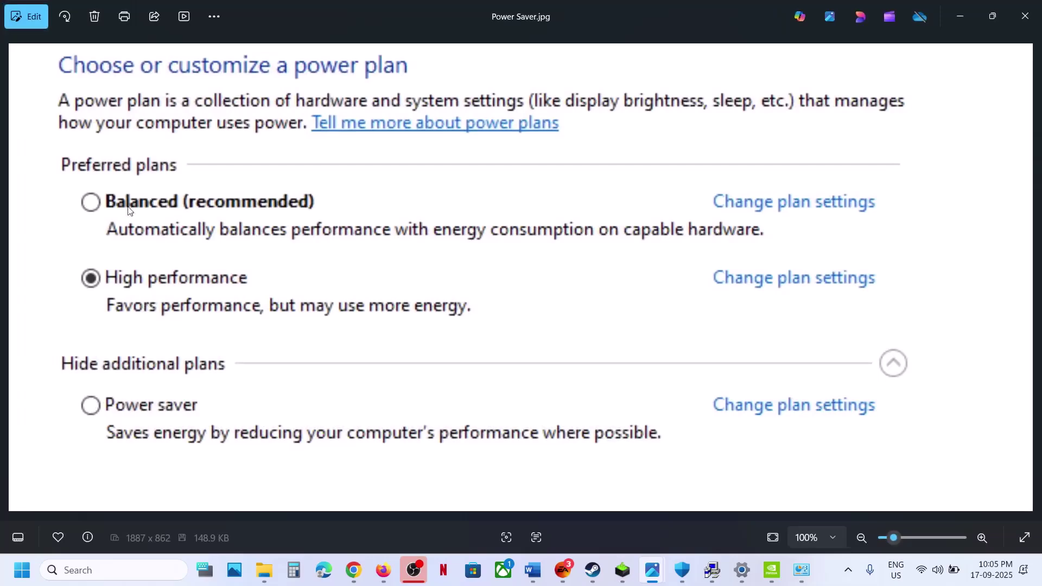
left_click(1033, 17)
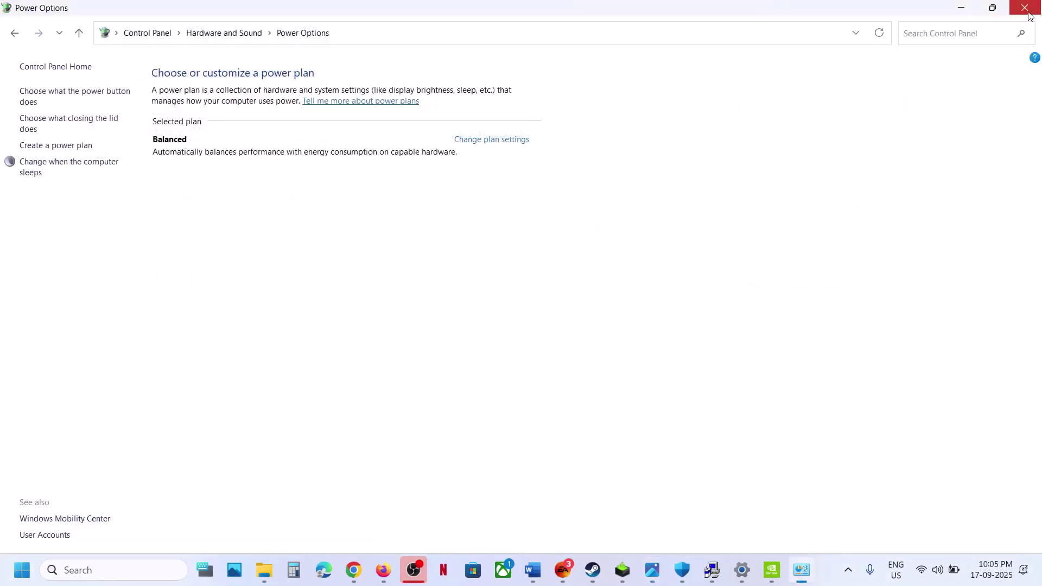
left_click(1030, 15)
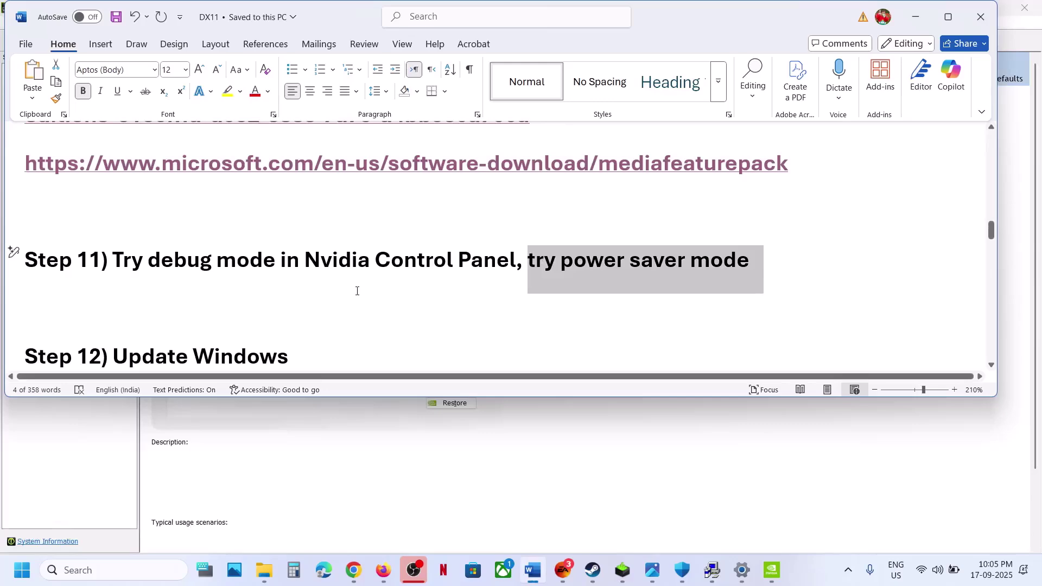
Select the Step 12 note in Word and run Check for updates in Windows Update
scroll(357, 291, "down", 2)
left_click_drag(25, 217, 193, 266)
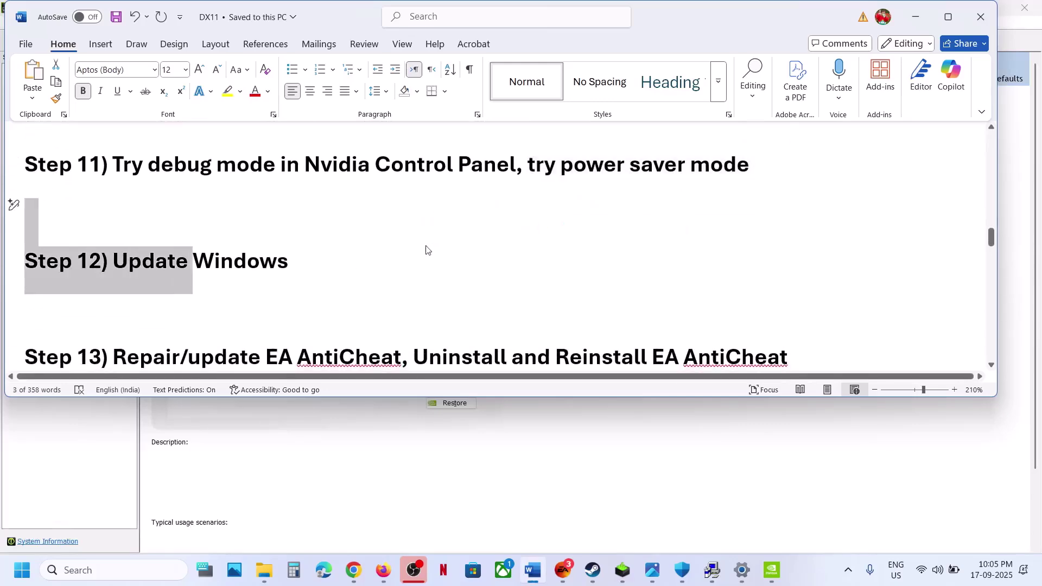
key("super+i")
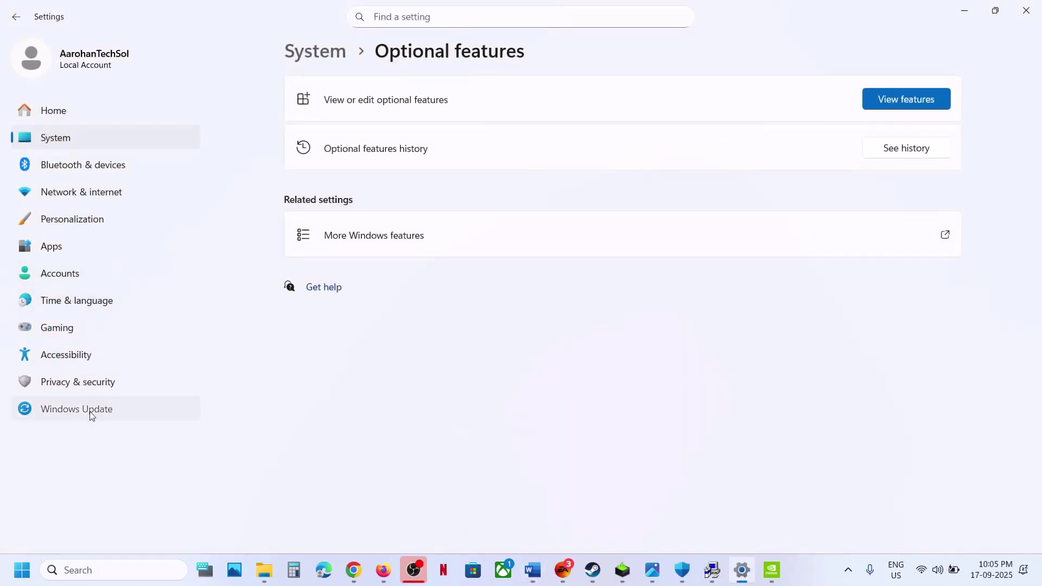
left_click(91, 415)
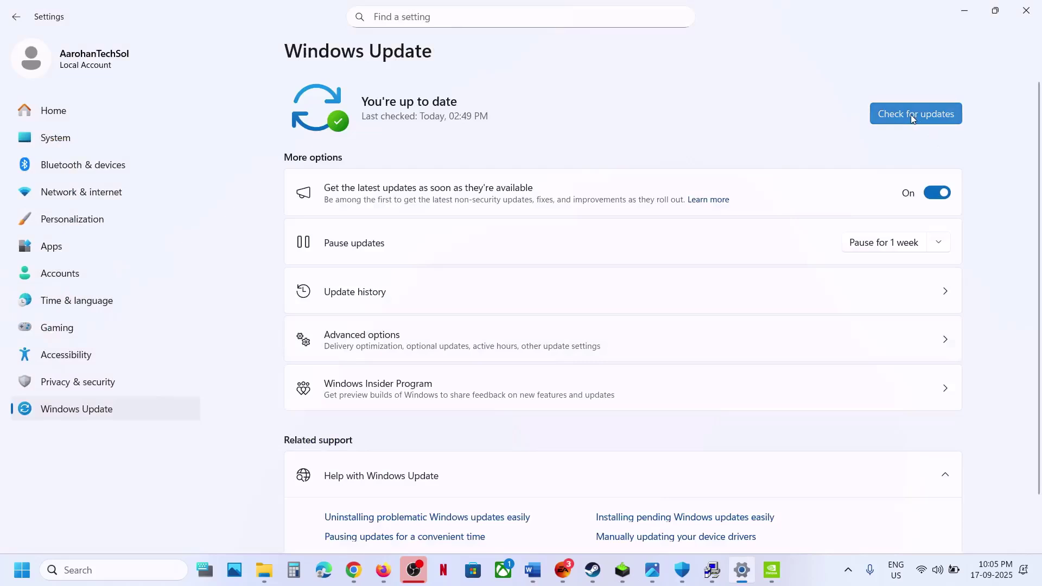
left_click(913, 116)
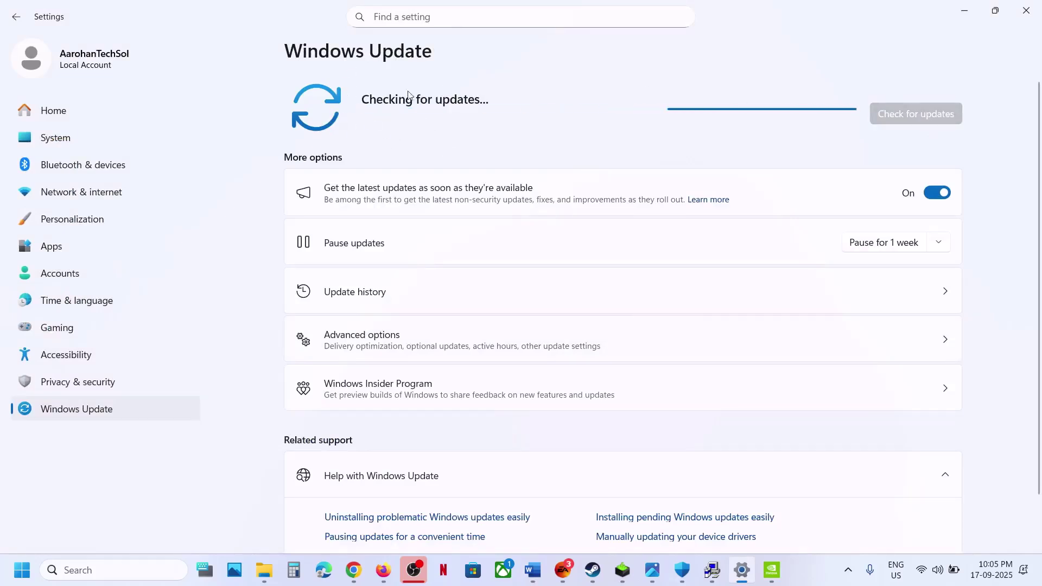
View the Start menu's restart options, then return to the Word guide
left_click(22, 569)
left_click(395, 522)
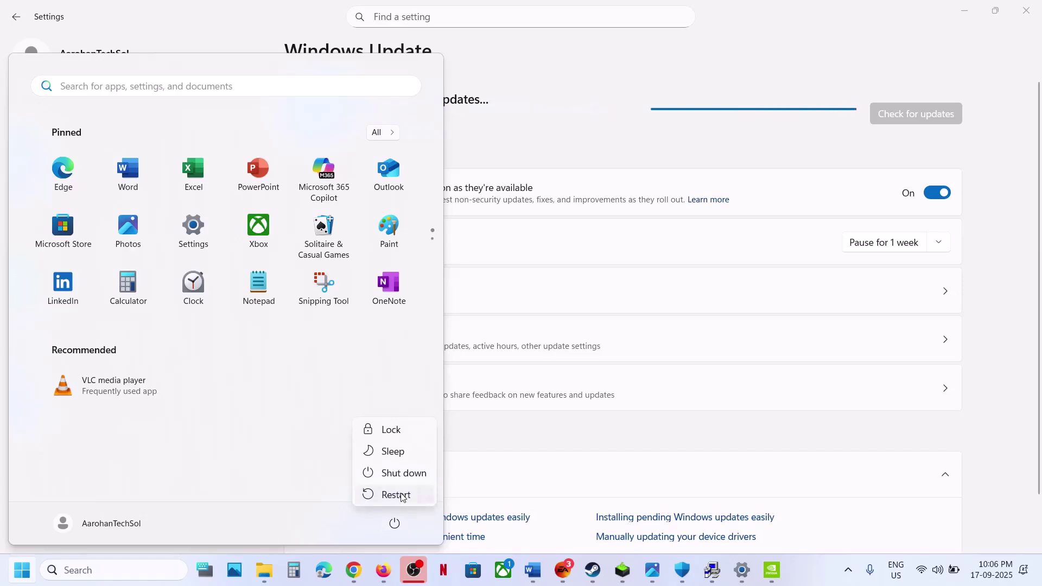
left_click(532, 570)
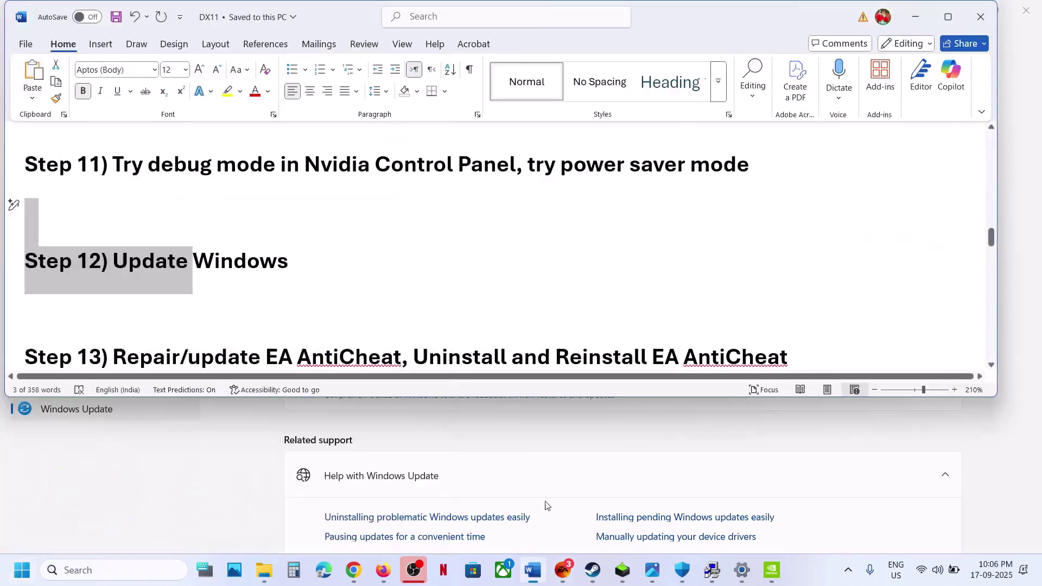